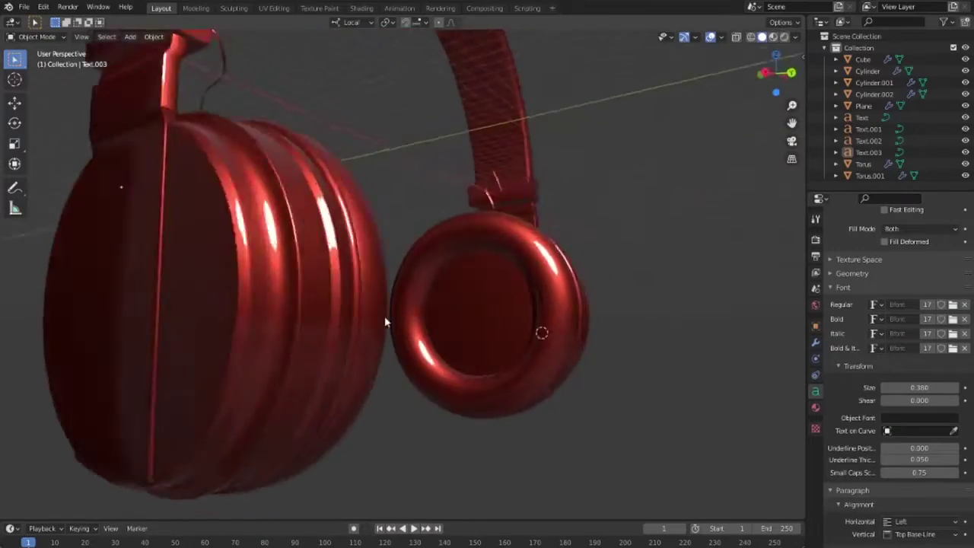
# Orbit around the red headphones model to inspect it from another side
pyautogui.moveTo(386, 321)
pyautogui.mouseDown(button='middle')
pyautogui.moveTo(571, 374)
pyautogui.moveTo(513, 343)
pyautogui.moveTo(646, 337)
pyautogui.moveTo(568, 300)
pyautogui.moveTo(464, 363)
pyautogui.moveTo(439, 426)
pyautogui.moveTo(696, 459)
pyautogui.moveTo(598, 337)
pyautogui.moveTo(536, 342)
pyautogui.moveTo(578, 302)
pyautogui.moveTo(563, 318)
pyautogui.mouseUp(button='middle')
# Switch the viewport shading to MatCap and try a green and then a dark matcap
pyautogui.click(795, 37)
pyautogui.click(784, 93)
pyautogui.moveTo(604, 245)
pyautogui.mouseDown(button='middle')
pyautogui.moveTo(670, 304)
pyautogui.moveTo(578, 320)
pyautogui.mouseUp(button='middle')
pyautogui.click(796, 37)
pyautogui.click(783, 121)
pyautogui.click(684, 175)
pyautogui.moveTo(487, 337)
pyautogui.mouseDown(button='middle')
pyautogui.moveTo(574, 307)
pyautogui.moveTo(620, 381)
pyautogui.moveTo(579, 320)
pyautogui.mouseUp(button='middle')
pyautogui.click(795, 36)
pyautogui.click(783, 122)
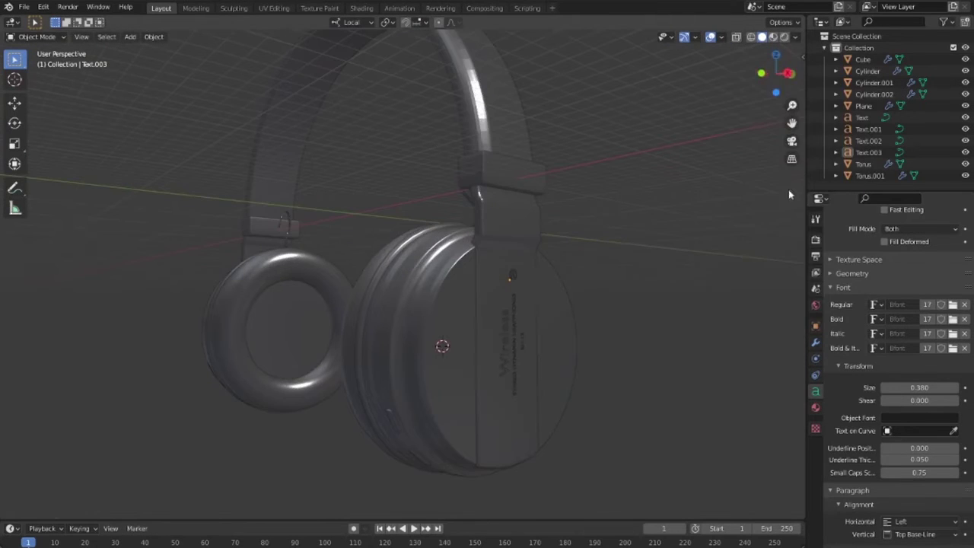
# Enable Cavity shading and check its effect on the headphones
pyautogui.click(795, 37)
pyautogui.click(726, 295)
pyautogui.moveTo(670, 319)
pyautogui.mouseDown(button='middle')
pyautogui.moveTo(627, 290)
pyautogui.moveTo(504, 337)
pyautogui.moveTo(595, 320)
pyautogui.moveTo(492, 334)
pyautogui.moveTo(624, 305)
pyautogui.mouseUp(button='middle')
# Compare green, white, shiny grey and rainbow normal matcaps on the model
pyautogui.click(796, 36)
pyautogui.click(783, 122)
pyautogui.click(795, 36)
pyautogui.click(784, 122)
pyautogui.click(579, 163)
pyautogui.click(795, 36)
pyautogui.click(795, 36)
pyautogui.click(773, 228)
pyautogui.click(796, 168)
pyautogui.moveTo(578, 229)
pyautogui.mouseDown(button='middle')
pyautogui.moveTo(538, 220)
pyautogui.moveTo(560, 273)
pyautogui.moveTo(469, 296)
pyautogui.moveTo(321, 228)
pyautogui.moveTo(487, 244)
pyautogui.mouseUp(button='middle')
# Try the white and chrome matcaps from front and three-quarter views, settling on matte white
pyautogui.click(795, 36)
pyautogui.click(783, 122)
pyautogui.click(824, 161)
pyautogui.moveTo(578, 221); pyautogui.dragTo(446, 211, button='middle')
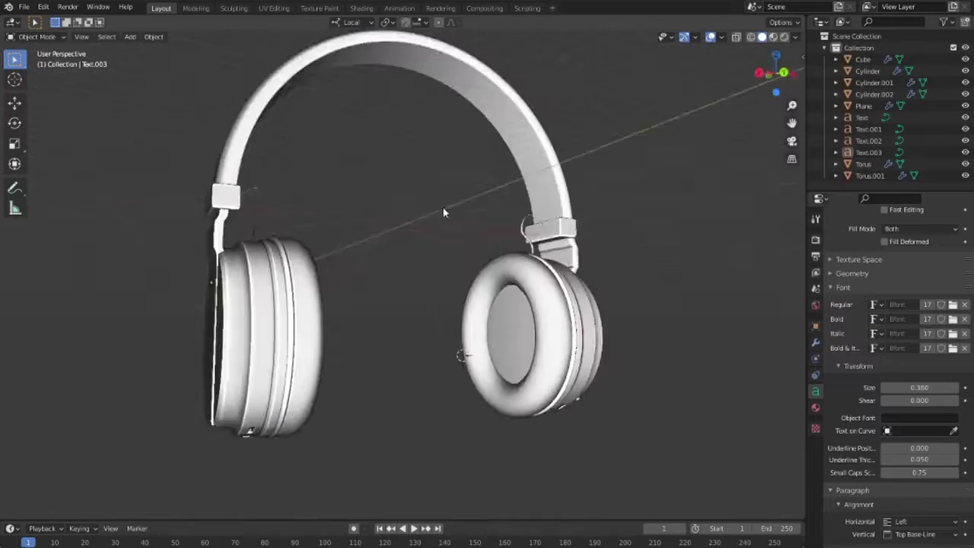
pyautogui.click(795, 36)
pyautogui.click(784, 122)
pyautogui.click(789, 232)
pyautogui.moveTo(578, 228)
pyautogui.mouseDown(button='middle')
pyautogui.moveTo(532, 243)
pyautogui.moveTo(653, 224)
pyautogui.moveTo(424, 214)
pyautogui.moveTo(797, 61)
pyautogui.mouseUp(button='middle')
pyautogui.click(795, 36)
pyautogui.moveTo(686, 196); pyautogui.dragTo(511, 184, button='middle')
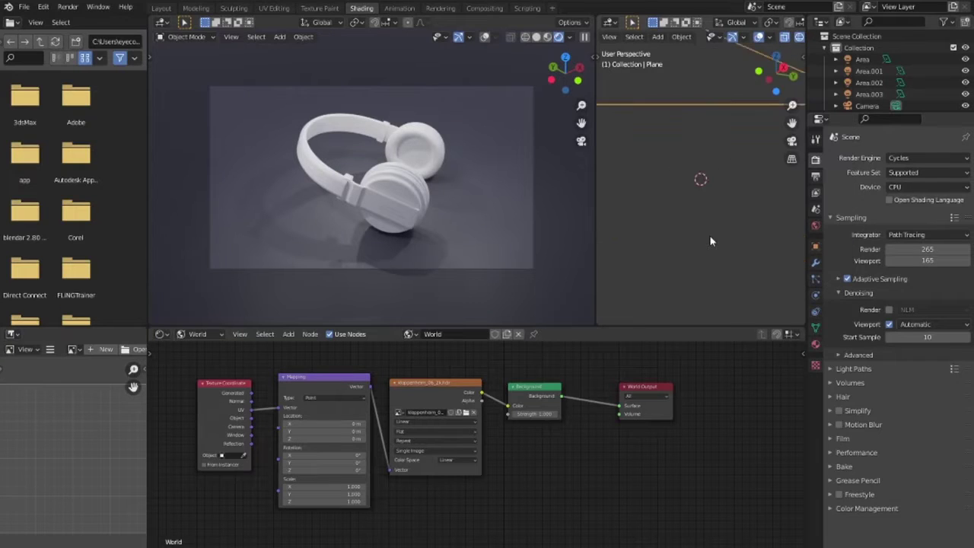
# Set up camera and top views and frame the rendered headphones at an oblique angle
pyautogui.press('ctrl+alt+KP_0')
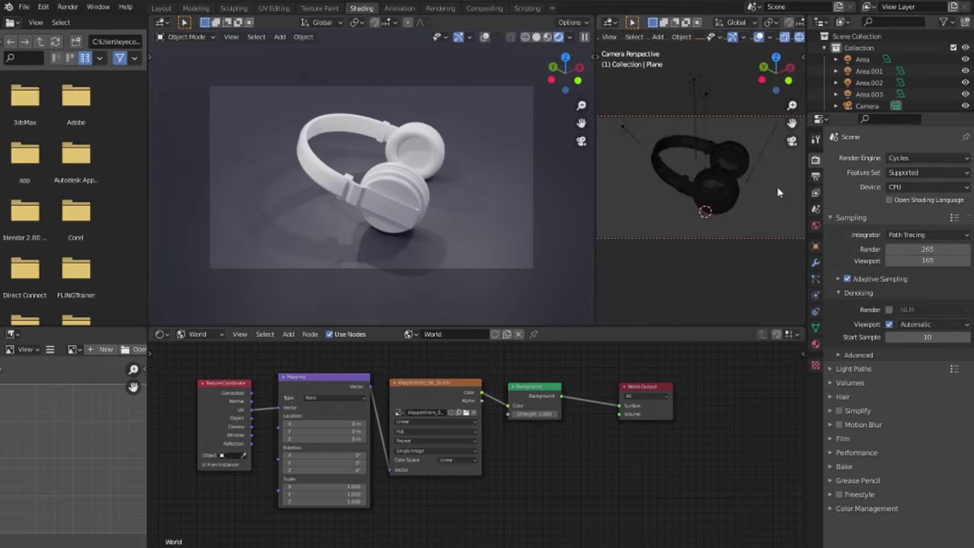
pyautogui.press('KP_0')
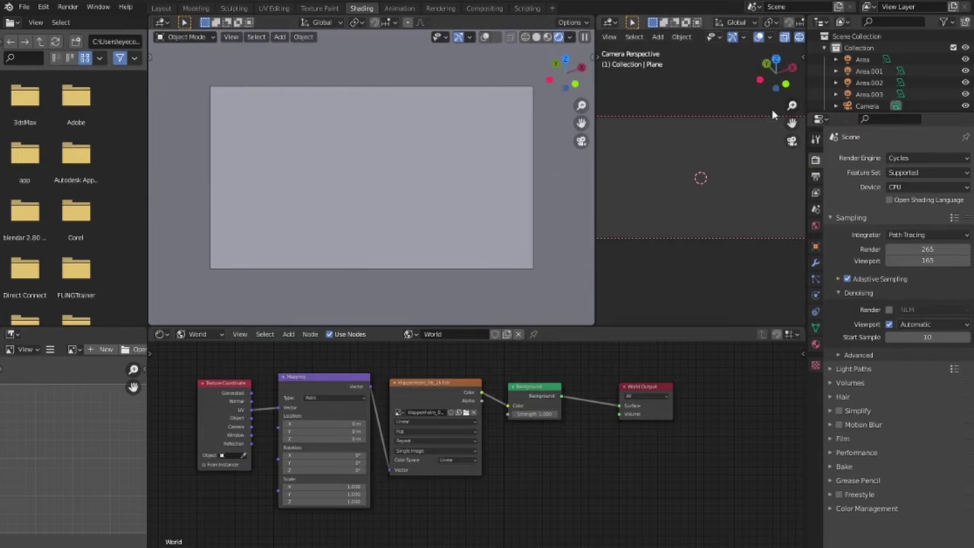
pyautogui.press('KP_7')
pyautogui.moveTo(362, 126); pyautogui.dragTo(451, 170, button='middle')
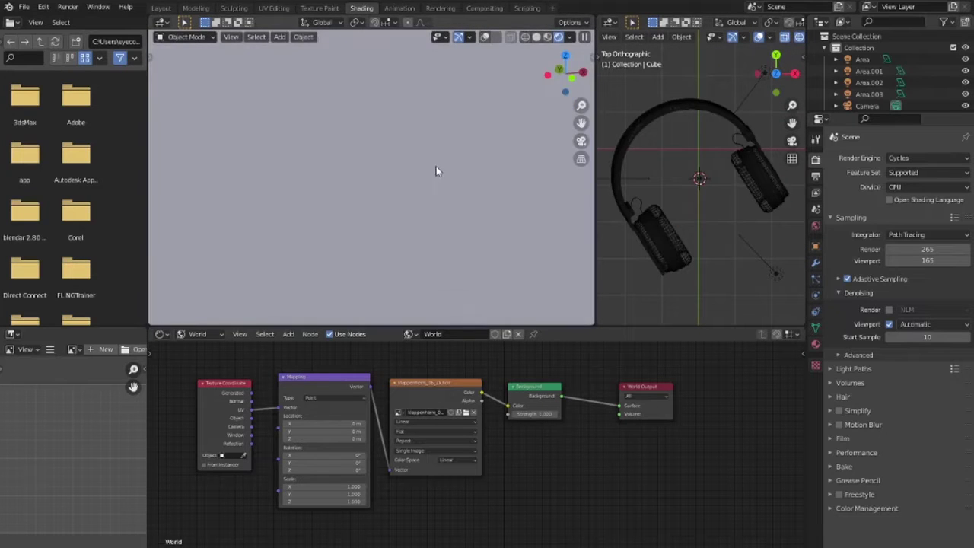
pyautogui.click(412, 145)
pyautogui.press('KP_0')
pyautogui.moveTo(401, 93); pyautogui.dragTo(479, 207, button='middle')
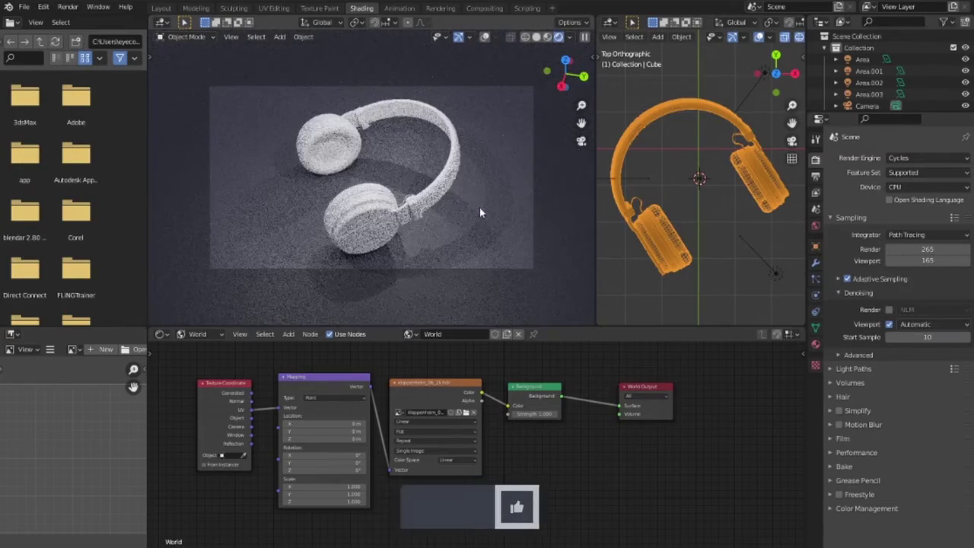
# Shrink the Area.001 light size to 0.57 m
pyautogui.click(869, 94)
pyautogui.click(815, 295)
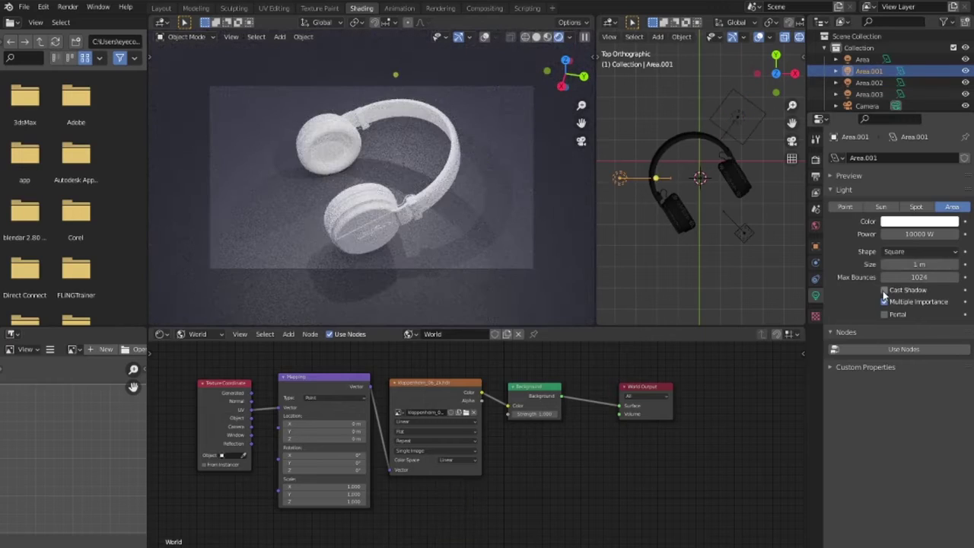
pyautogui.moveTo(920, 265); pyautogui.dragTo(898, 264)
pyautogui.scroll(-4, 728, 281)
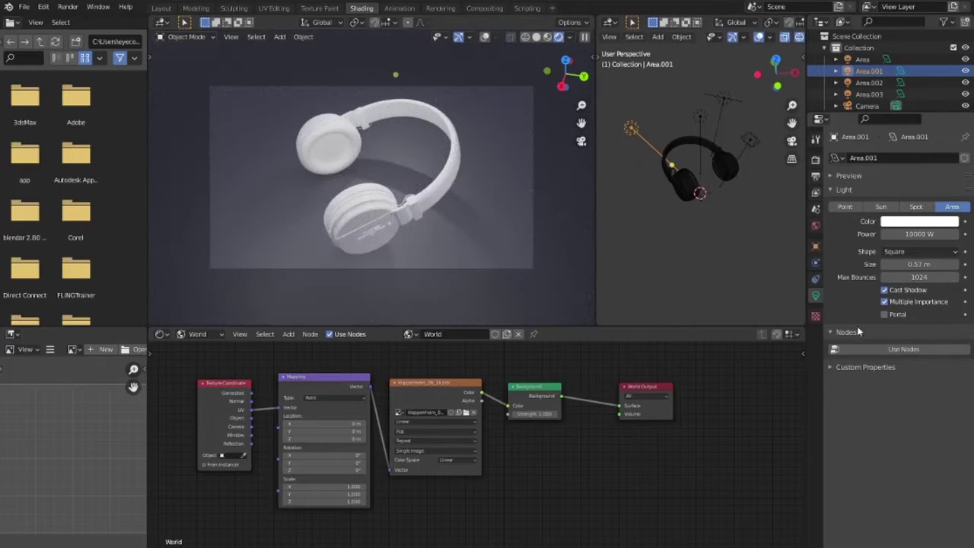
# Turn on Cast Shadow for the area light and frame the rendered headphones closer
pyautogui.click(698, 115)
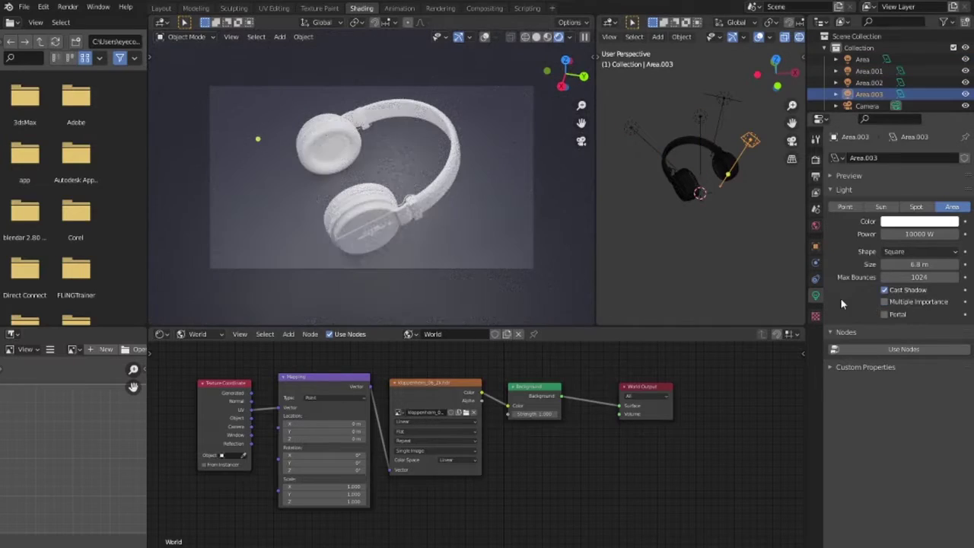
pyautogui.click(884, 290)
pyautogui.moveTo(516, 210); pyautogui.dragTo(457, 223, button='middle')
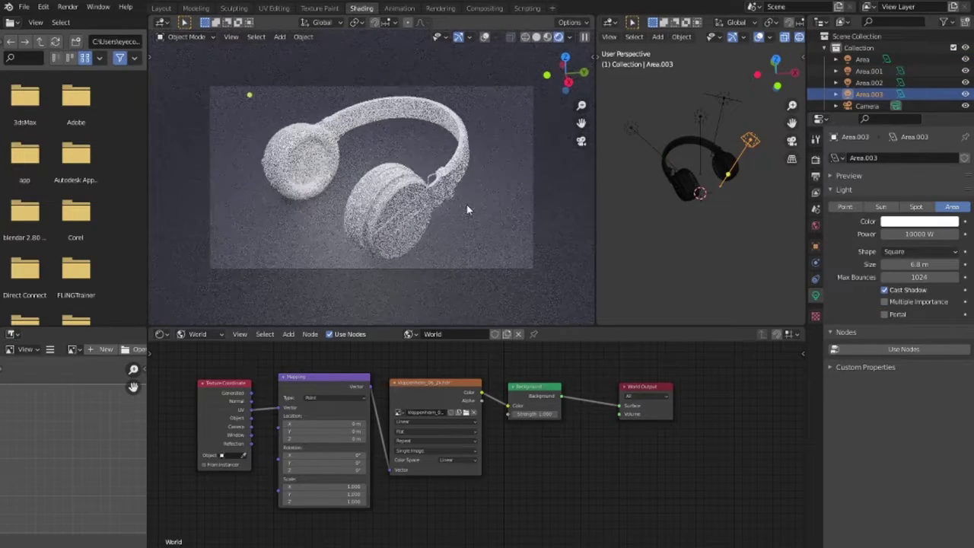
pyautogui.scroll(2, 457, 220)
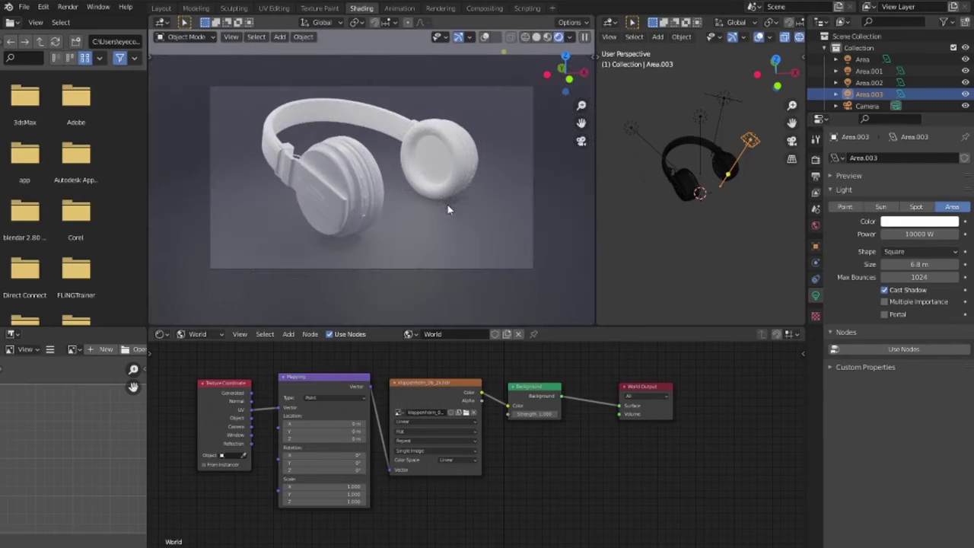
# Adjust the Render properties sampling options, enabling render denoising
pyautogui.click(816, 159)
pyautogui.click(847, 278)
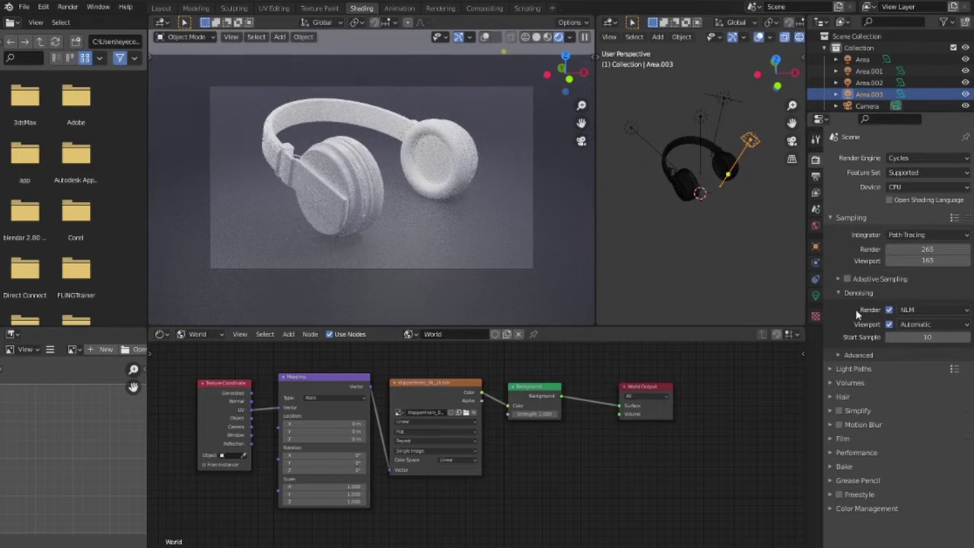
pyautogui.click(816, 176)
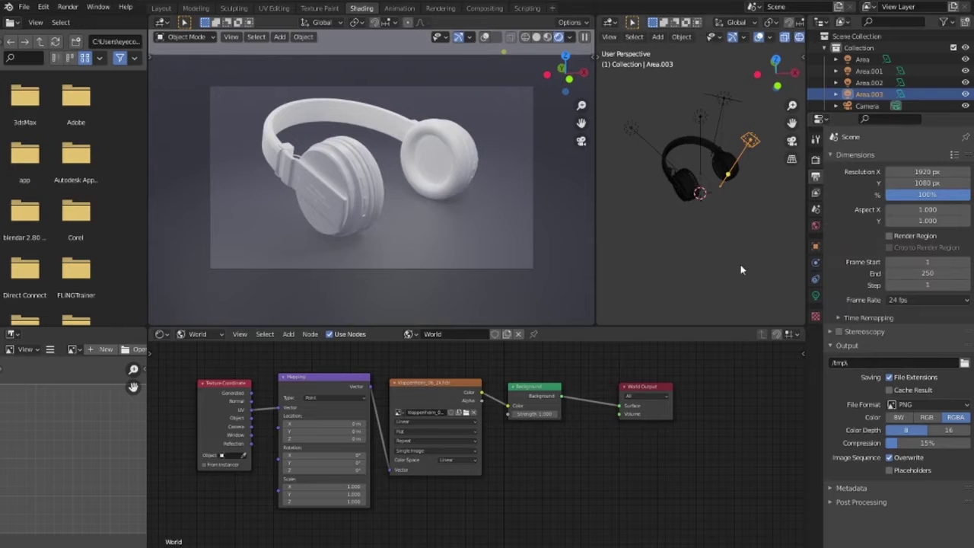
# Set the camera focal length to 44 mm and sensor size to 37 mm, toggling safe areas and depth of field
pyautogui.click(867, 76)
pyautogui.click(816, 295)
pyautogui.moveTo(919, 211); pyautogui.dragTo(906, 211)
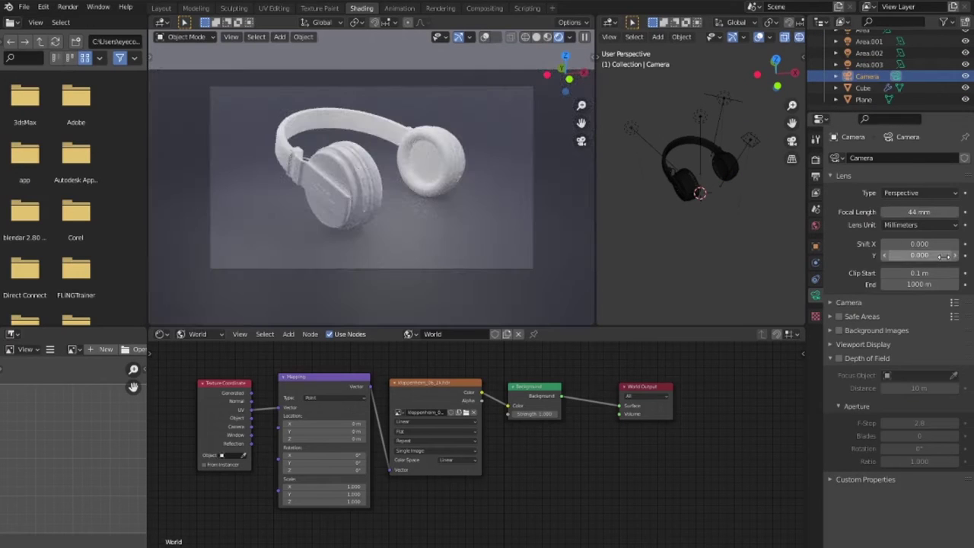
pyautogui.click(849, 302)
pyautogui.moveTo(919, 333); pyautogui.dragTo(909, 332)
pyautogui.click(839, 350)
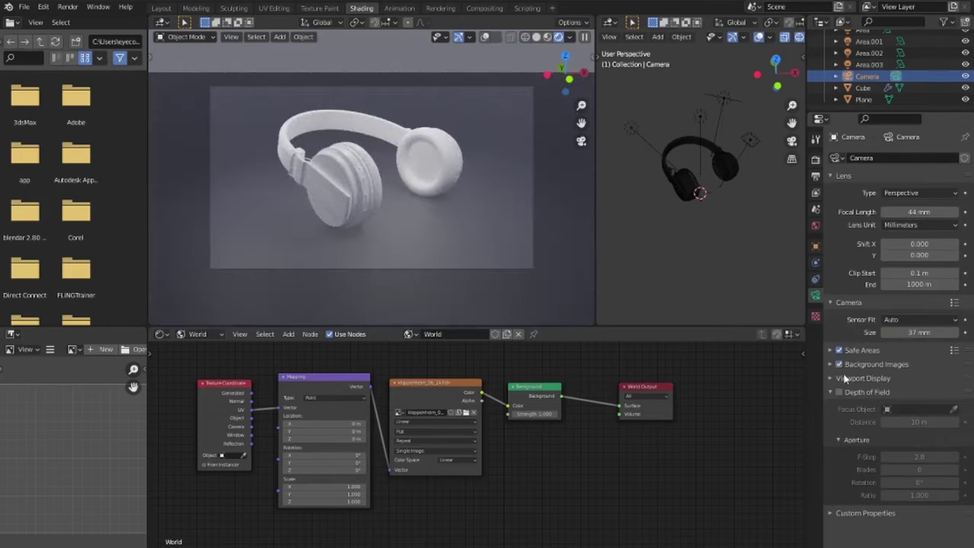
pyautogui.click(840, 392)
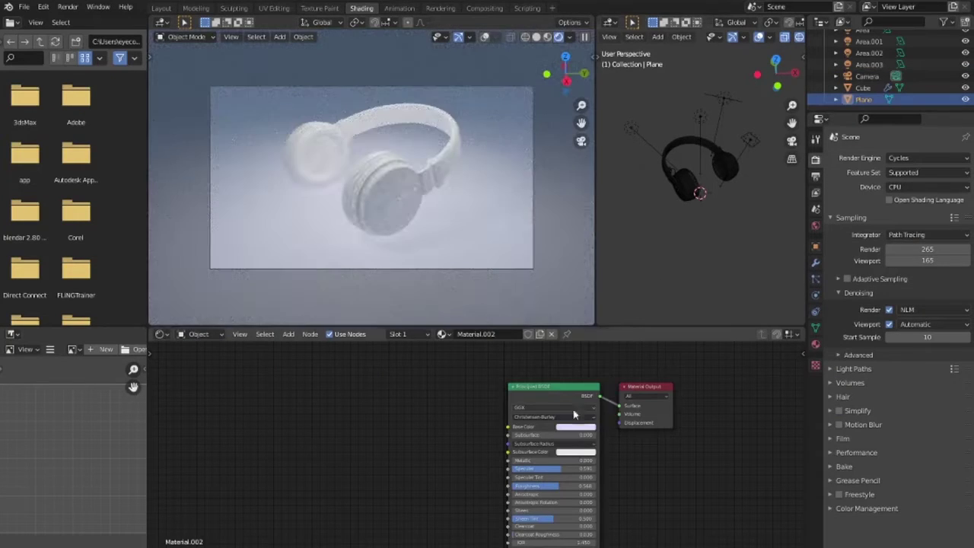
# Darken the floor's base colour and set Metallic 0.223 and Roughness 0.105
pyautogui.click(576, 426)
pyautogui.moveTo(622, 323); pyautogui.dragTo(622, 358)
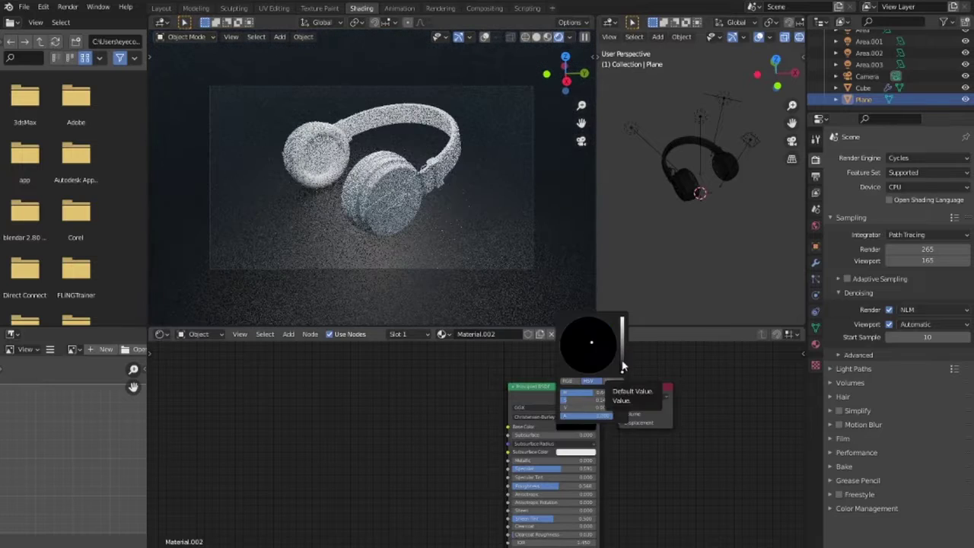
pyautogui.click(576, 427)
pyautogui.moveTo(622, 358); pyautogui.dragTo(622, 323)
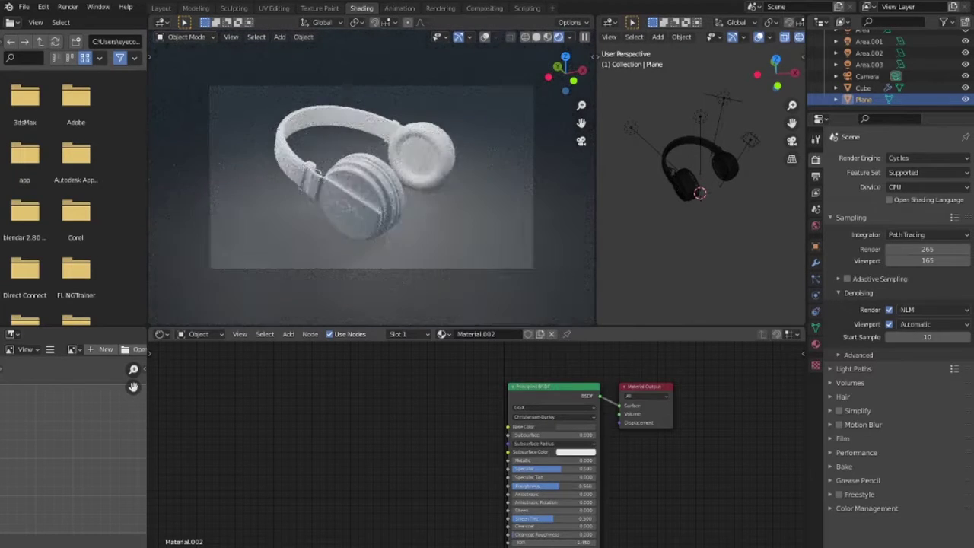
pyautogui.moveTo(558, 485); pyautogui.dragTo(641, 506)
pyautogui.moveTo(559, 460); pyautogui.dragTo(641, 483)
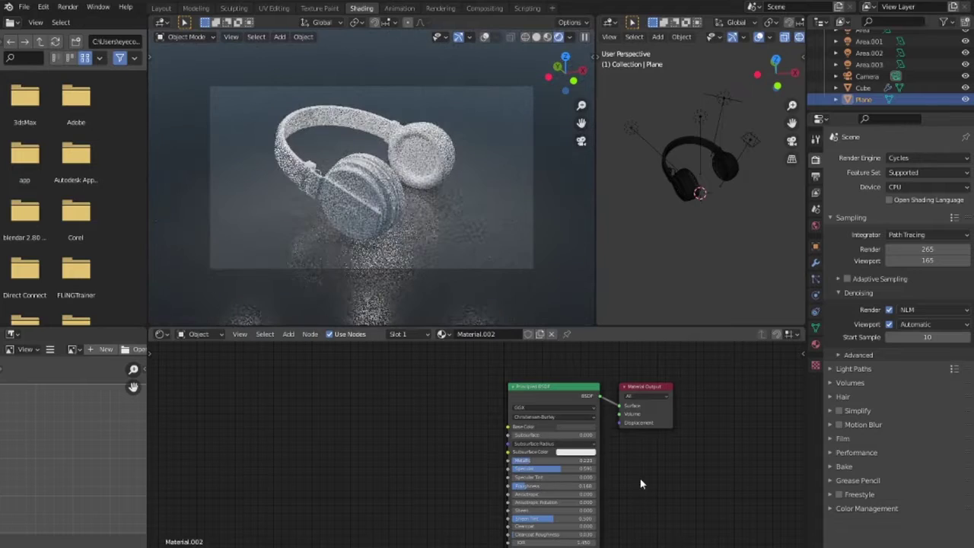
pyautogui.moveTo(540, 487)
pyautogui.mouseDown()
pyautogui.moveTo(525, 487)
pyautogui.moveTo(681, 495)
pyautogui.mouseUp()
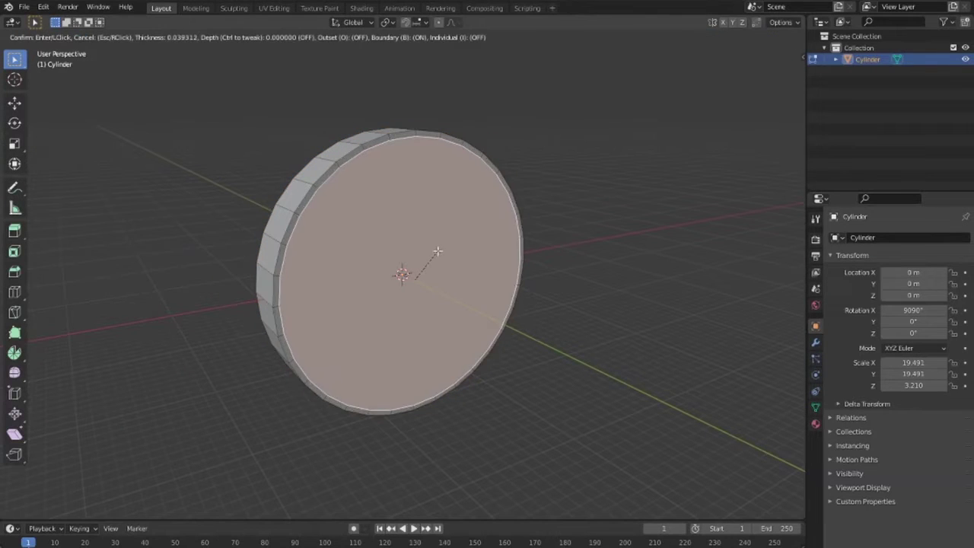
# Delete the cylinder's lower-half vertices, leaving an arch, and start scaling it
pyautogui.press('x')
pyautogui.click(152, 287)
pyautogui.moveTo(152, 286)
pyautogui.mouseDown(button='middle')
pyautogui.moveTo(561, 373)
pyautogui.moveTo(587, 272)
pyautogui.moveTo(747, 314)
pyautogui.mouseUp(button='middle')
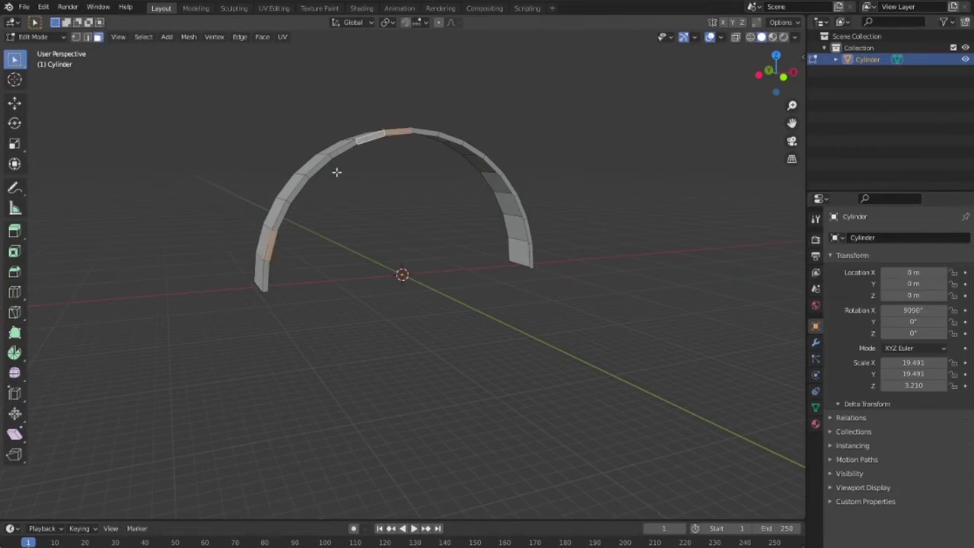
pyautogui.click(499, 347)
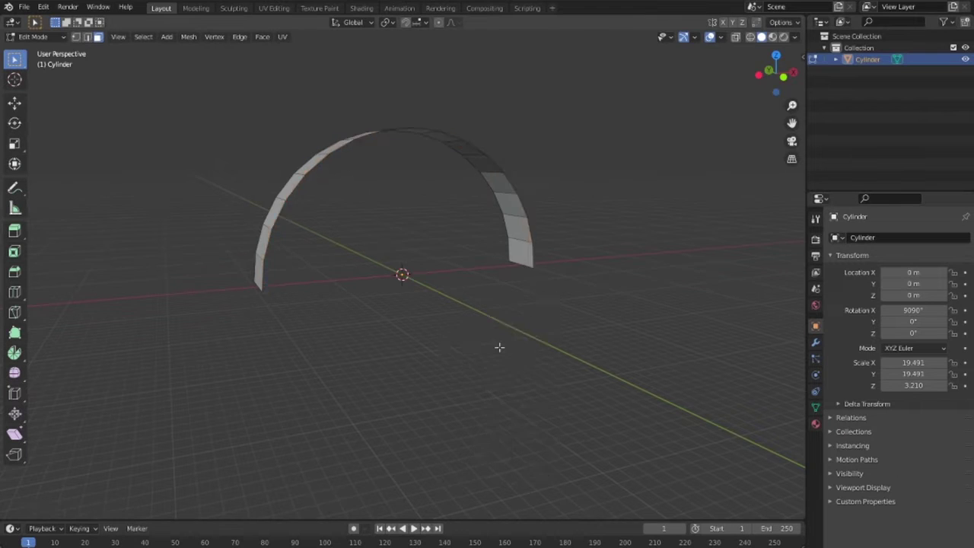
pyautogui.press('s')
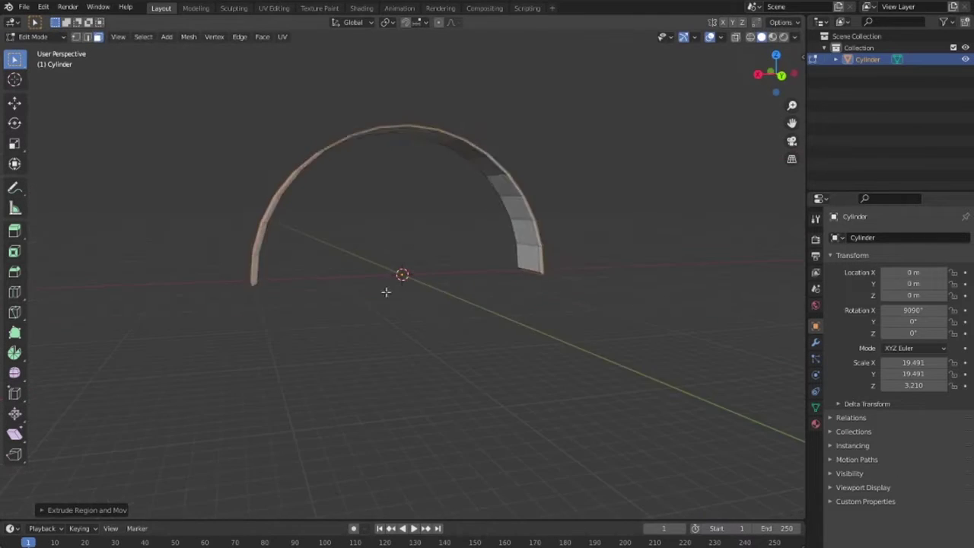
pyautogui.moveTo(386, 292); pyautogui.dragTo(320, 296, button='middle')
# Thicken the arch band with Extrude Along Normals
pyautogui.click(15, 231)
pyautogui.click(120, 283)
pyautogui.moveTo(400, 146); pyautogui.dragTo(390, 183)
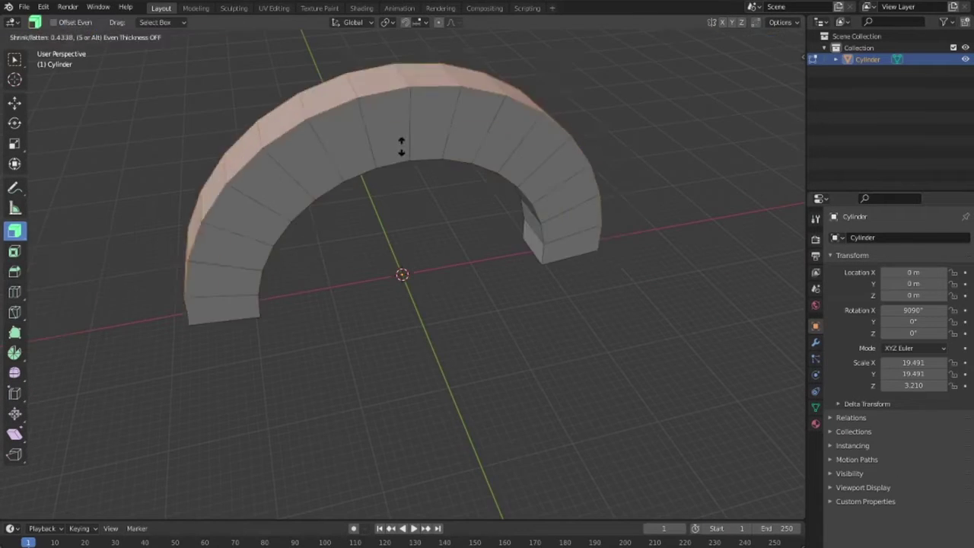
pyautogui.moveTo(390, 182)
pyautogui.mouseDown(button='middle')
pyautogui.moveTo(337, 185)
pyautogui.moveTo(454, 224)
pyautogui.moveTo(424, 230)
pyautogui.mouseUp(button='middle')
# Select the run of inner faces, then extrude and scale them into a thicker strip
pyautogui.click(595, 282)
pyautogui.keyDown('ctrl'); pyautogui.click(327, 95); pyautogui.keyUp('ctrl')
pyautogui.moveTo(327, 95); pyautogui.dragTo(284, 343, button='middle')
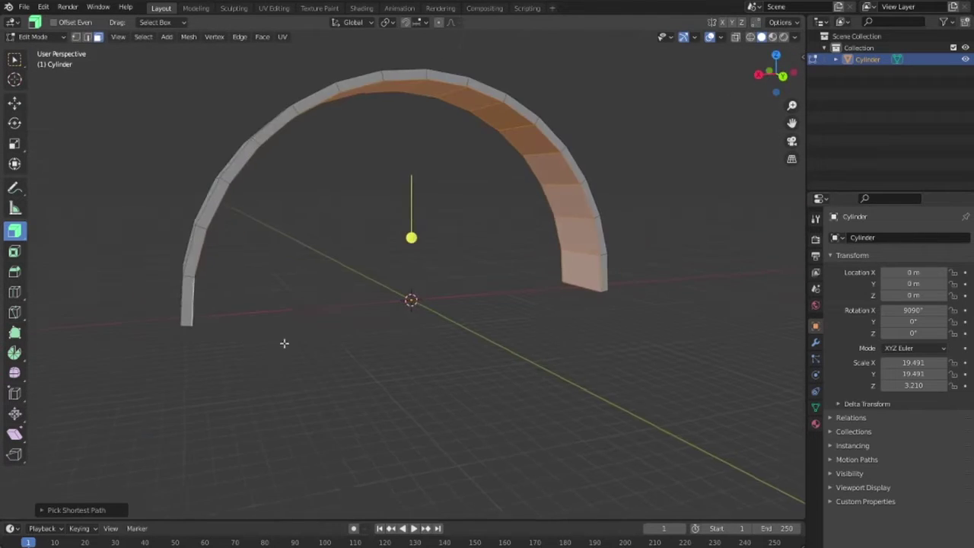
pyautogui.moveTo(386, 263); pyautogui.dragTo(518, 297)
pyautogui.click(525, 295)
pyautogui.moveTo(525, 295)
pyautogui.mouseDown(button='middle')
pyautogui.moveTo(417, 299)
pyautogui.moveTo(33, 234)
pyautogui.mouseUp(button='middle')
pyautogui.click(393, 293)
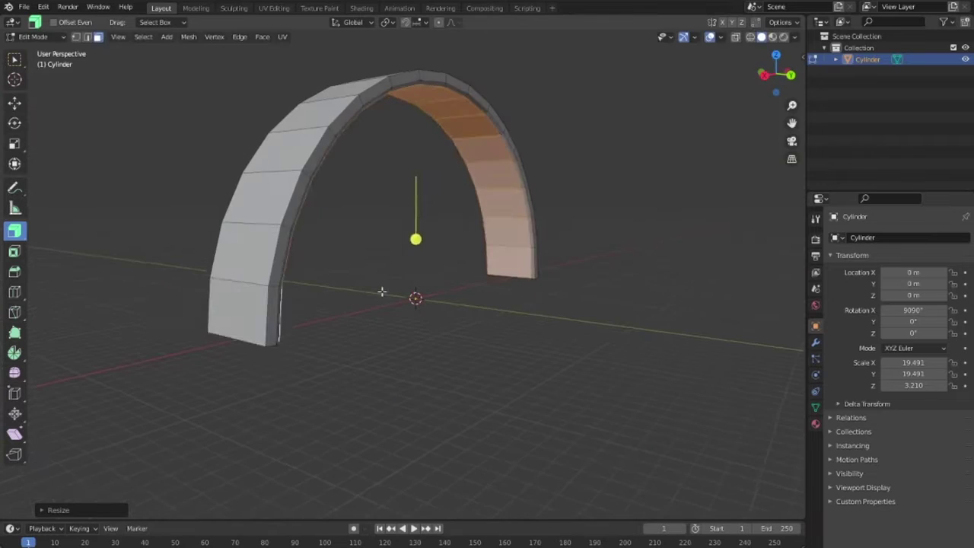
pyautogui.press('s')
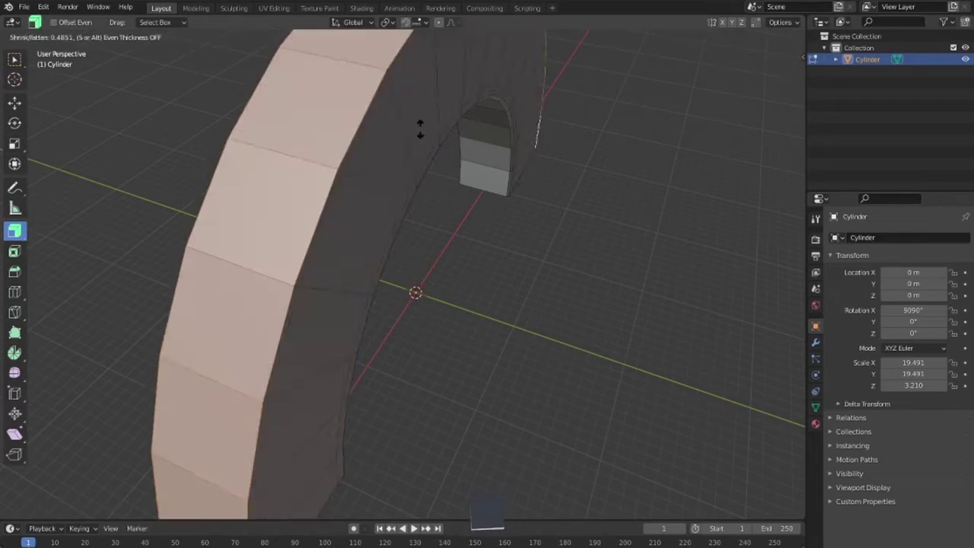
pyautogui.press('x')
pyautogui.click(593, 301)
pyautogui.moveTo(592, 301)
pyautogui.mouseDown(button='middle')
pyautogui.moveTo(528, 283)
pyautogui.moveTo(454, 285)
pyautogui.moveTo(355, 353)
pyautogui.moveTo(365, 389)
pyautogui.mouseUp(button='middle')
# In front orthographic view with X-ray on, select the left half of the arch
pyautogui.press('KP_1')
pyautogui.click(252, 178)
pyautogui.press('x')
pyautogui.press('Escape')
pyautogui.hotkey('alt', 'z')
pyautogui.click(252, 178)
# Delete the left half and add an X-axis Mirror modifier to complete the headband
pyautogui.press('x')
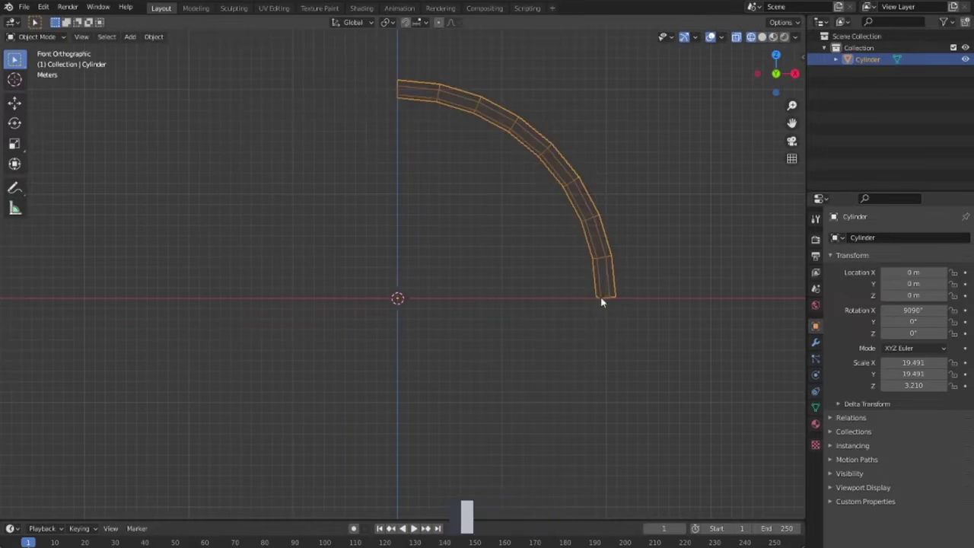
pyautogui.press('Tab')
pyautogui.moveTo(600, 296); pyautogui.dragTo(816, 342, button='middle')
pyautogui.click(816, 342)
pyautogui.click(870, 263)
pyautogui.press('KP_1')
pyautogui.moveTo(628, 343); pyautogui.dragTo(540, 263, button='middle')
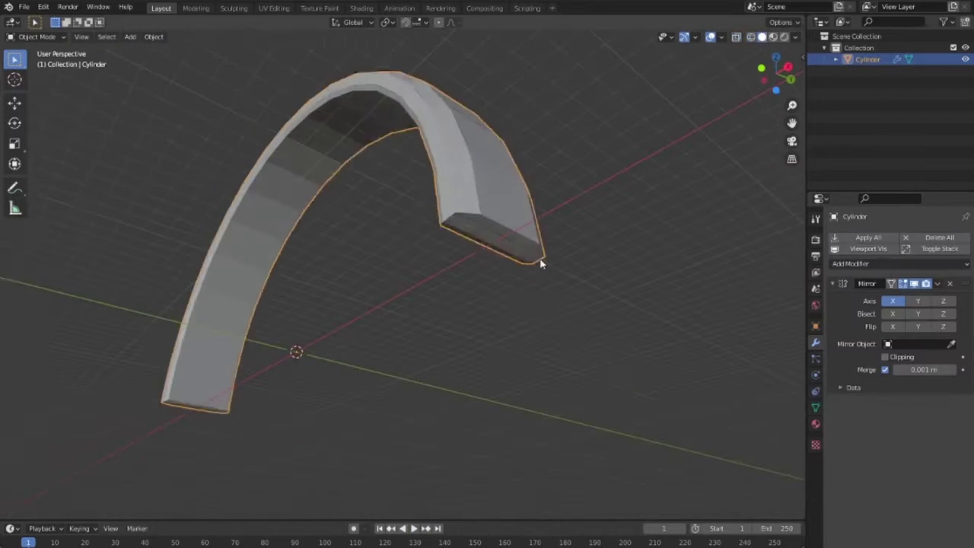
# Extrude the headband end face downward and scale it narrower
pyautogui.press('Tab')
pyautogui.press('KP_1')
pyautogui.scroll(3, 583, 338)
pyautogui.click(507, 278)
pyautogui.press('e')
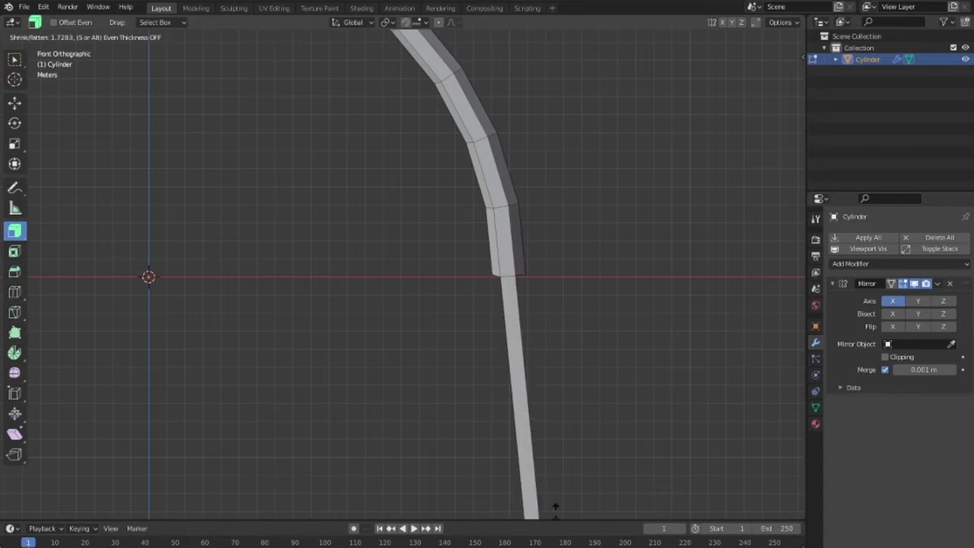
pyautogui.moveTo(604, 312); pyautogui.dragTo(481, 270, button='middle')
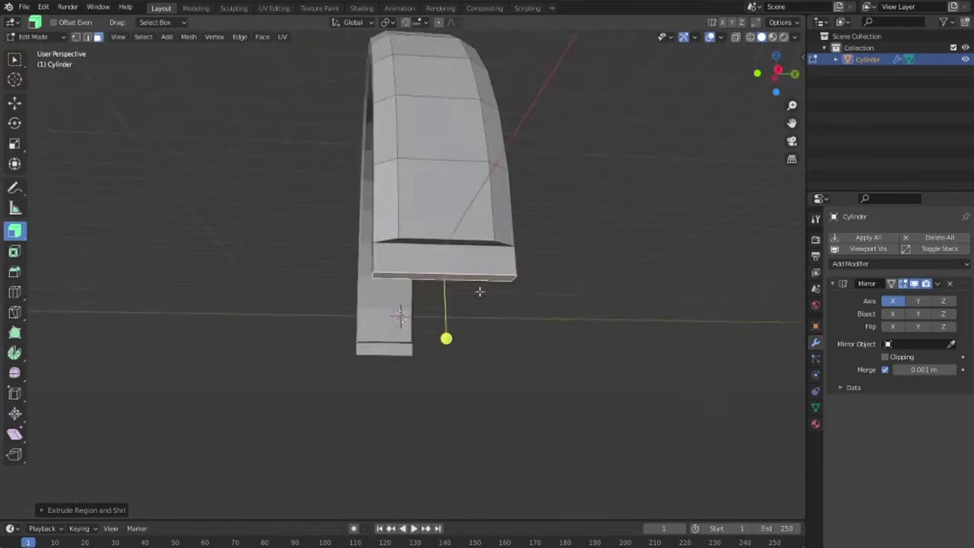
pyautogui.moveTo(673, 320)
pyautogui.mouseDown(button='middle')
pyautogui.moveTo(607, 343)
pyautogui.moveTo(654, 332)
pyautogui.mouseUp(button='middle')
pyautogui.click(654, 333)
pyautogui.scroll(4, 655, 332)
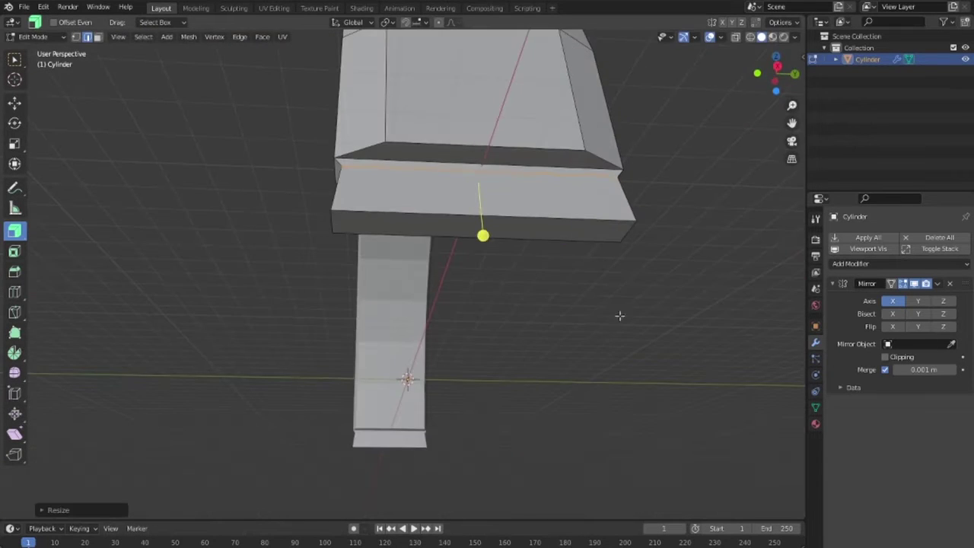
# Reposition the extruded ends into stepped hinge stems and return to Object Mode
pyautogui.press('KP_1')
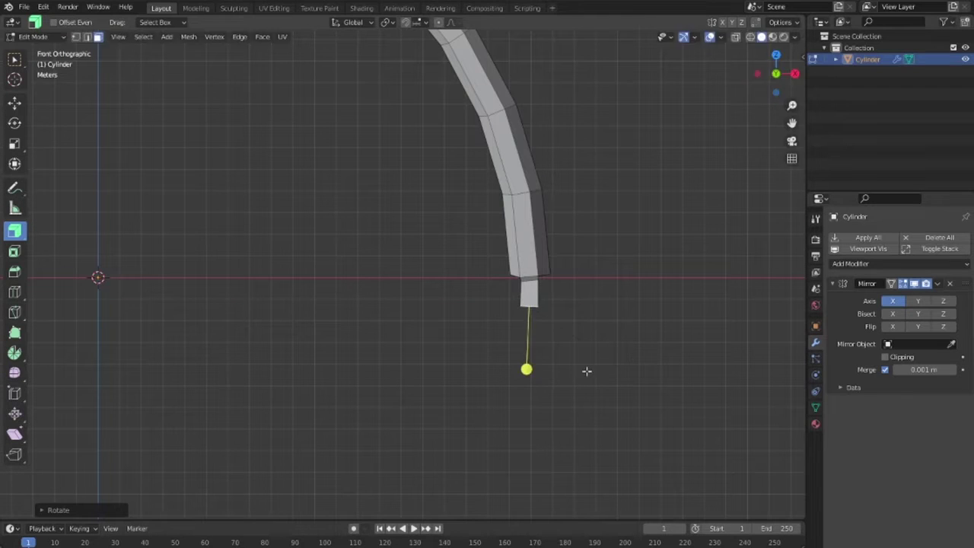
pyautogui.moveTo(613, 367); pyautogui.dragTo(561, 369, button='middle')
pyautogui.press('KP_1')
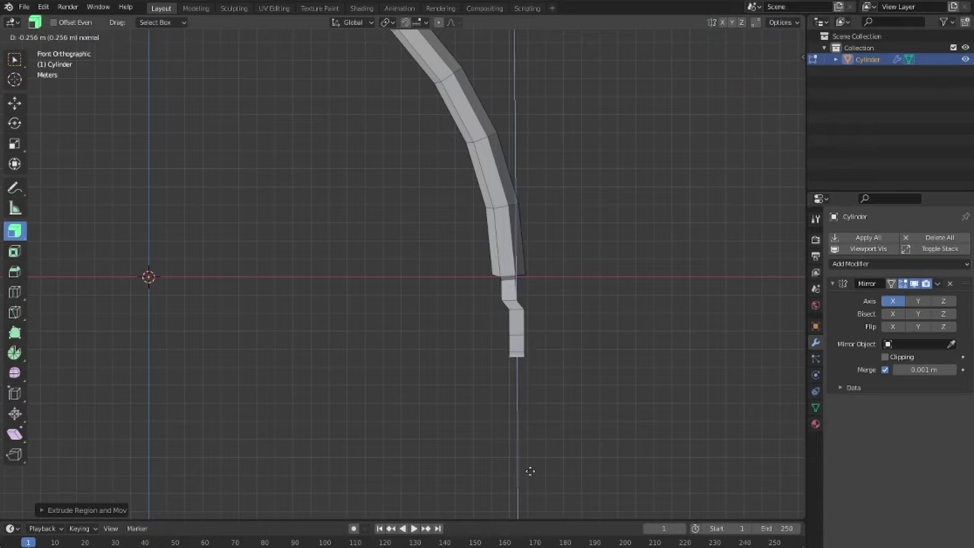
pyautogui.moveTo(569, 453); pyautogui.dragTo(639, 455, button='middle')
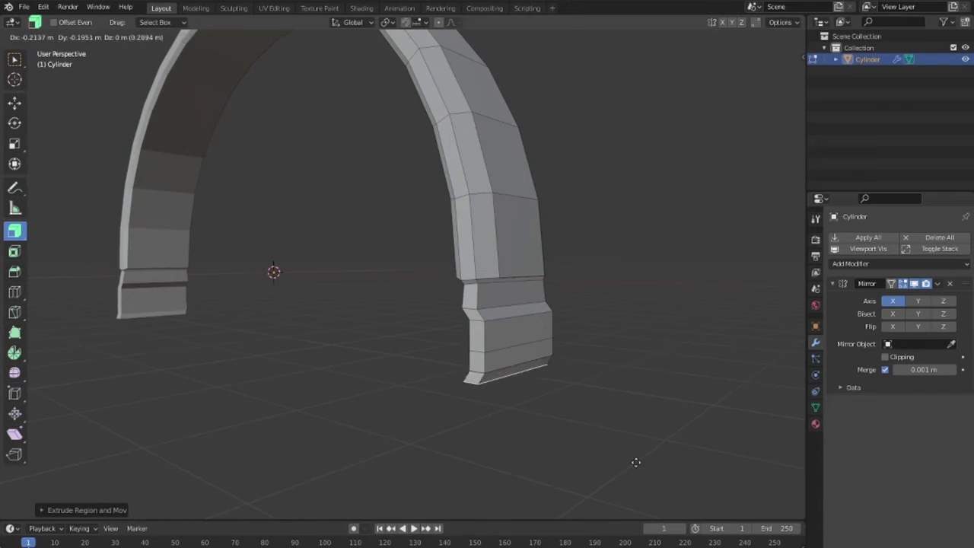
pyautogui.click(636, 462)
pyautogui.press('KP_1')
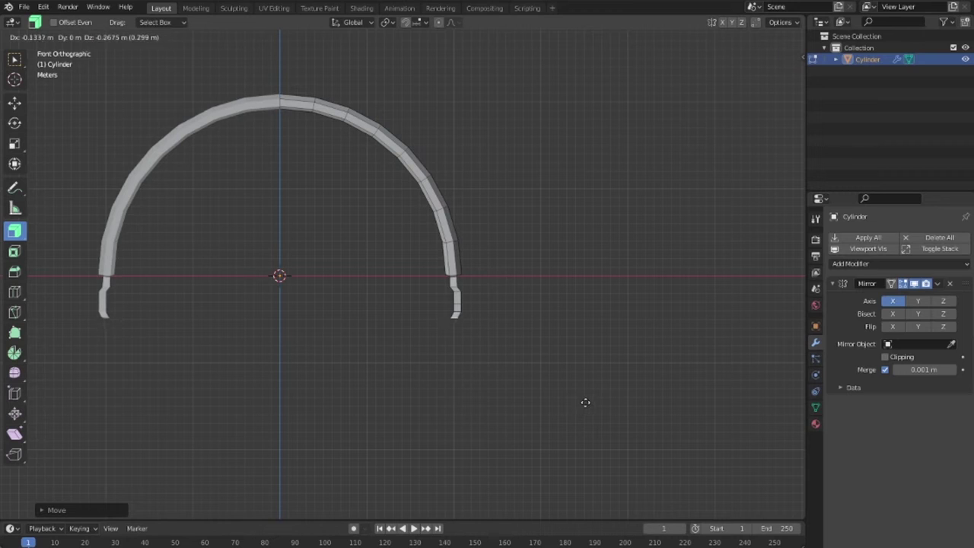
pyautogui.moveTo(573, 416); pyautogui.dragTo(563, 368, button='middle')
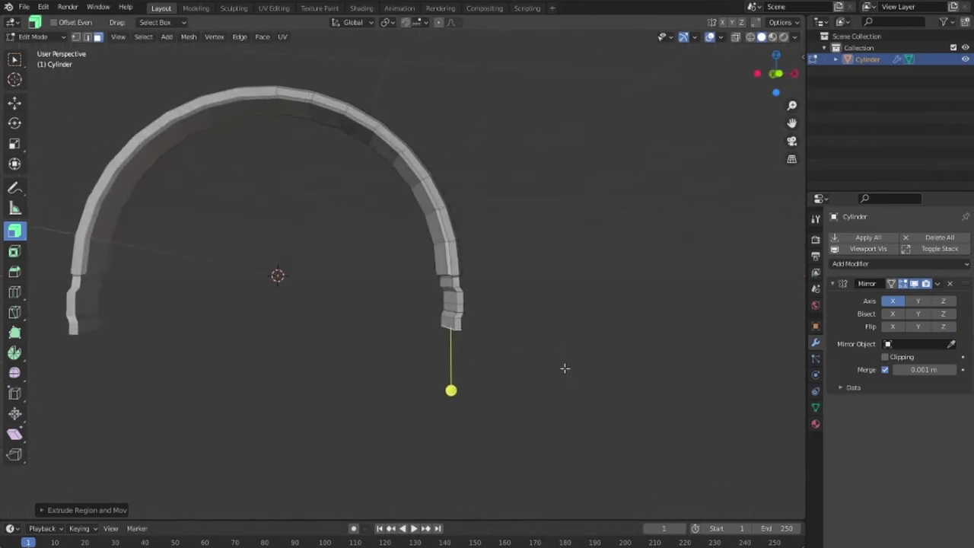
pyautogui.press('KP_3')
pyautogui.press('Tab')
pyautogui.hotkey('shift', 'a')
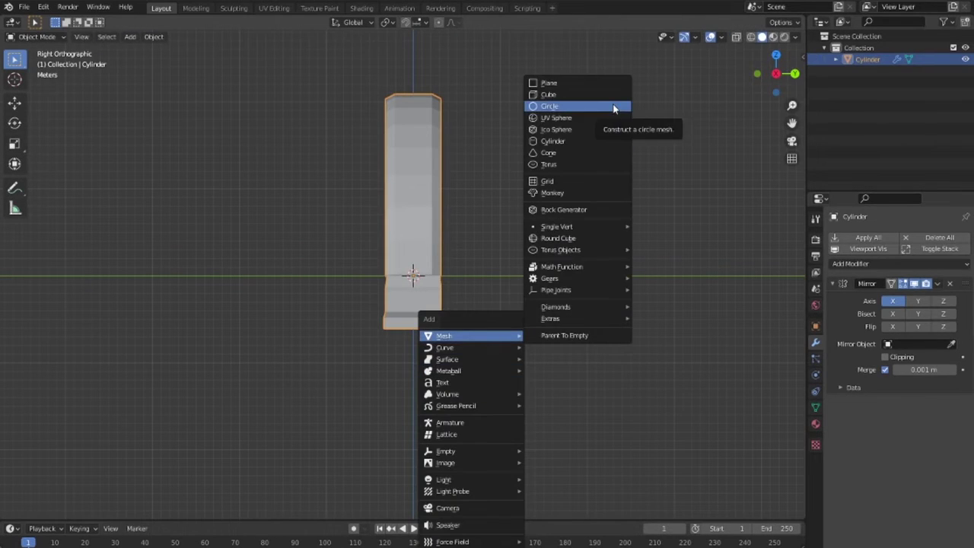
# Add an enlarged cylinder, rotate it 90° on Y, lower it on Z, and flatten it along X
pyautogui.click(562, 141)
pyautogui.click(492, 457)
pyautogui.write('ry90')
pyautogui.press('Return')
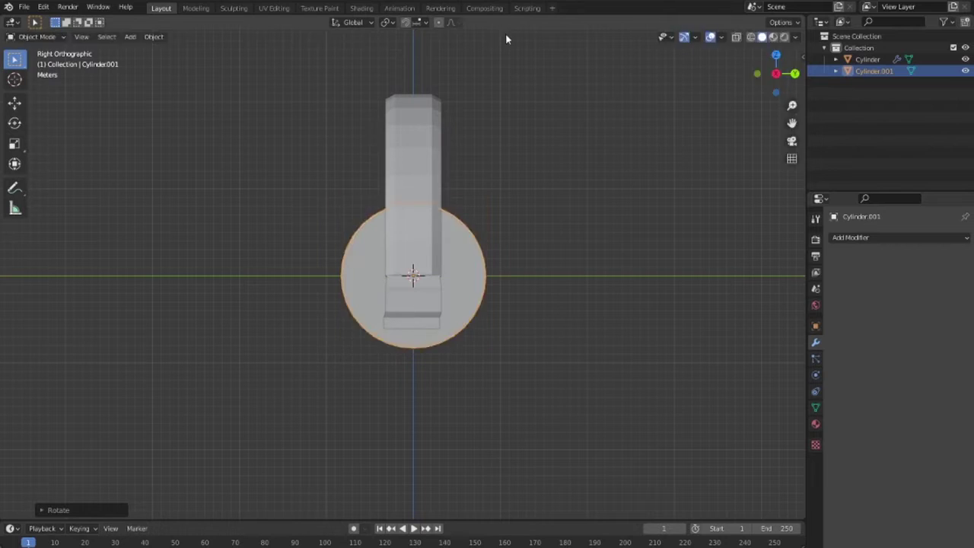
pyautogui.press('g')
pyautogui.press('z')
pyautogui.click(503, 116)
pyautogui.moveTo(503, 116); pyautogui.dragTo(667, 267, button='middle')
pyautogui.press('s')
pyautogui.press('x')
pyautogui.click(312, 345)
pyautogui.press('KP_1')
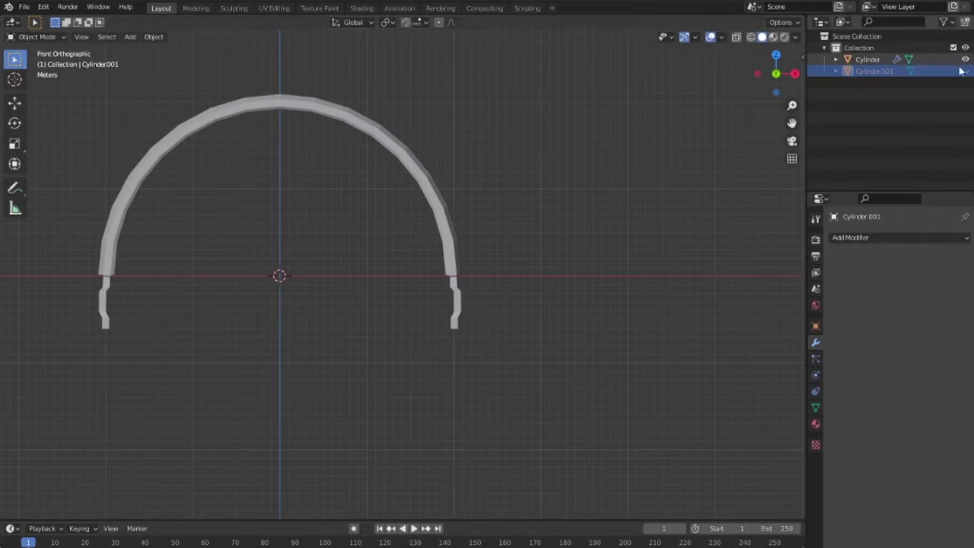
pyautogui.press('x')
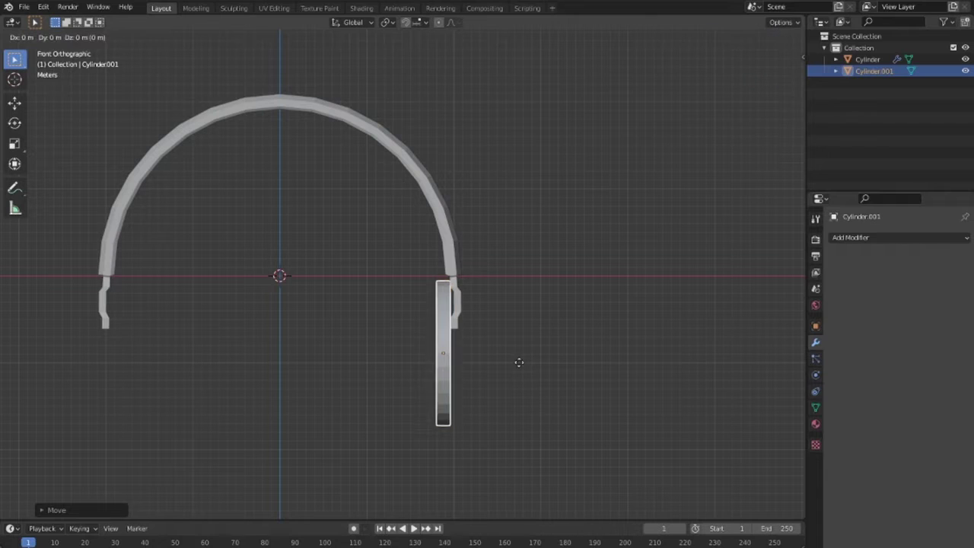
# In Edit Mode, inset the ear cup's flat face and extrude it
pyautogui.moveTo(522, 395)
pyautogui.mouseDown(button='middle')
pyautogui.moveTo(304, 398)
pyautogui.moveTo(438, 318)
pyautogui.mouseUp(button='middle')
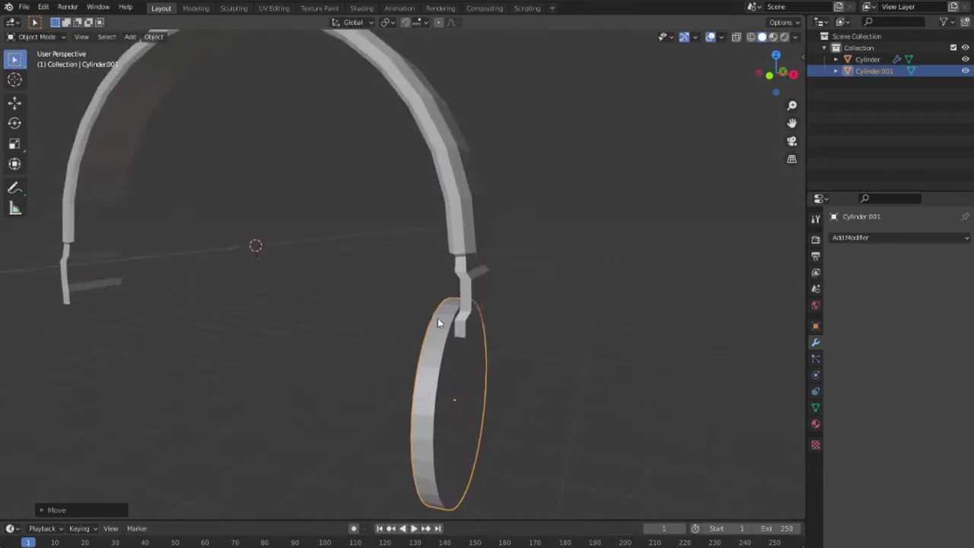
pyautogui.press('Tab')
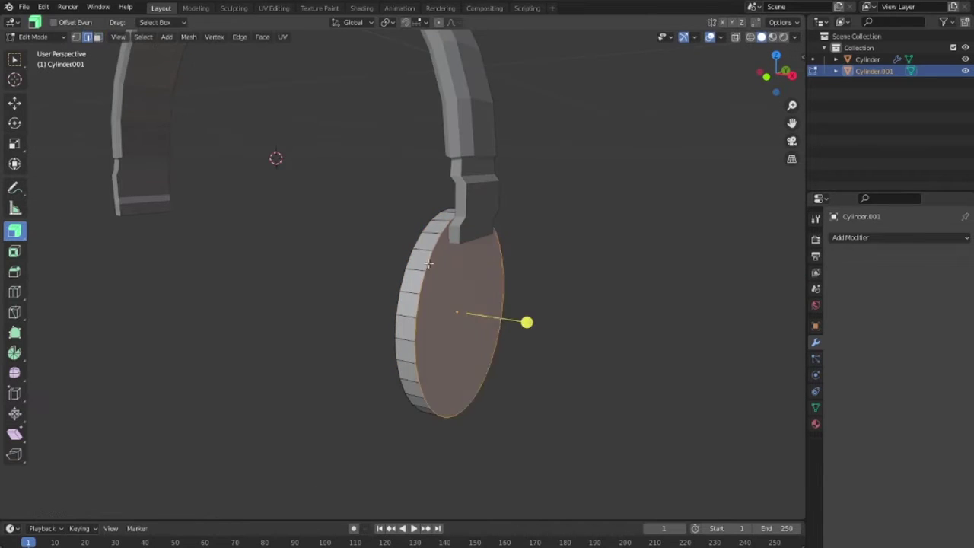
pyautogui.press('i')
pyautogui.click(621, 418)
pyautogui.moveTo(621, 418)
pyautogui.mouseDown(button='middle')
pyautogui.moveTo(541, 376)
pyautogui.moveTo(574, 398)
pyautogui.mouseUp(button='middle')
pyautogui.click(541, 375)
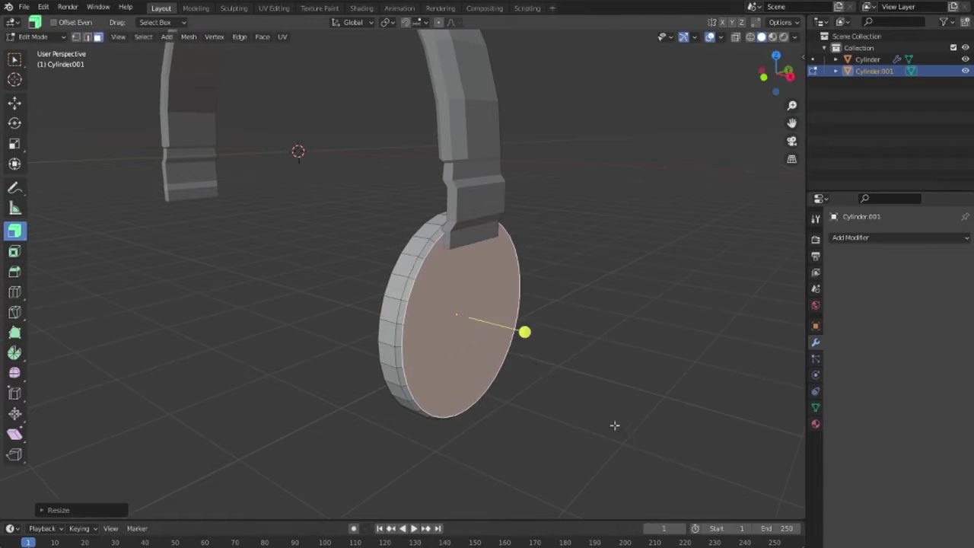
# Extrude the opposite face along X and scale it into a raised rim
pyautogui.moveTo(614, 425); pyautogui.dragTo(503, 373, button='middle')
pyautogui.press('e')
pyautogui.press('x')
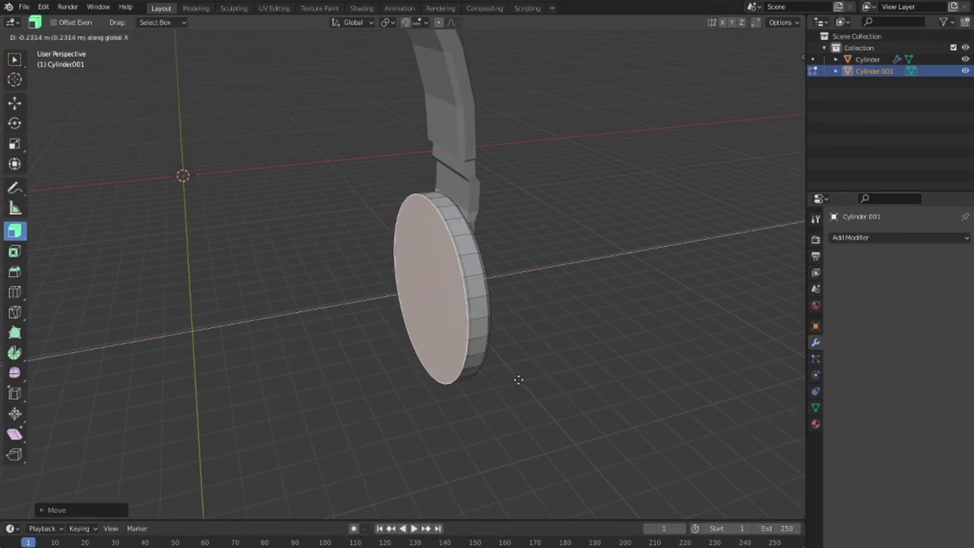
pyautogui.click(578, 403)
pyautogui.moveTo(578, 404)
pyautogui.mouseDown(button='middle')
pyautogui.moveTo(568, 394)
pyautogui.moveTo(599, 387)
pyautogui.moveTo(513, 383)
pyautogui.moveTo(710, 382)
pyautogui.mouseUp(button='middle')
pyautogui.rightClick(228, 282)
pyautogui.moveTo(228, 282)
pyautogui.mouseDown(button='middle')
pyautogui.moveTo(593, 409)
pyautogui.moveTo(504, 409)
pyautogui.moveTo(541, 417)
pyautogui.mouseUp(button='middle')
pyautogui.click(587, 408)
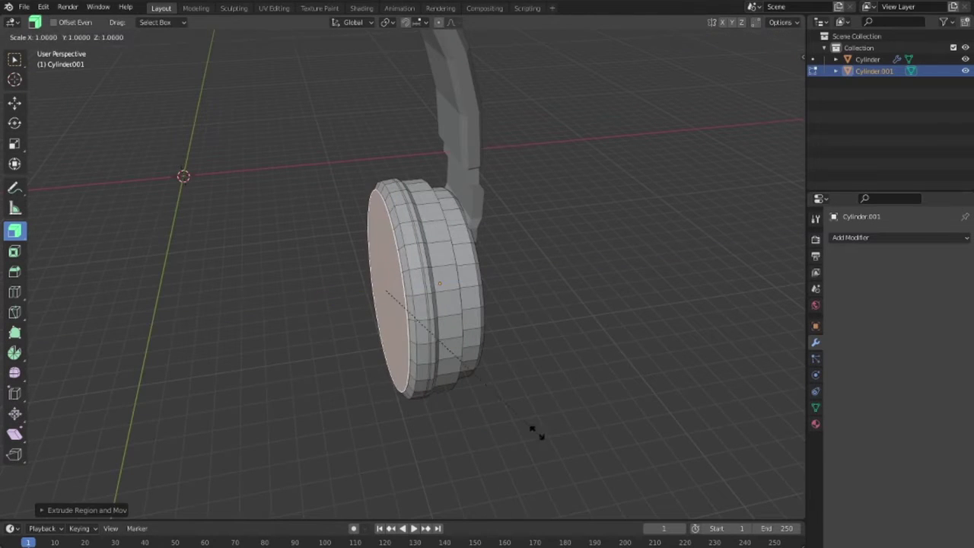
pyautogui.click(530, 431)
pyautogui.moveTo(530, 431)
pyautogui.mouseDown(button='middle')
pyautogui.moveTo(480, 394)
pyautogui.moveTo(462, 326)
pyautogui.mouseUp(button='middle')
# Add a shrunken torus and move it along X onto the ear cup
pyautogui.press('Tab')
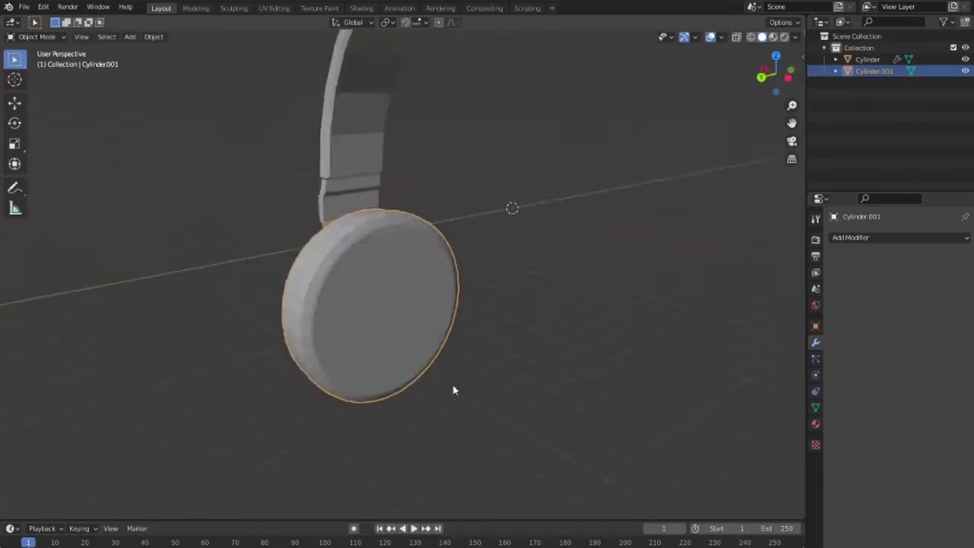
pyautogui.press('KP_3')
pyautogui.hotkey('shift', 'a')
pyautogui.click(680, 181)
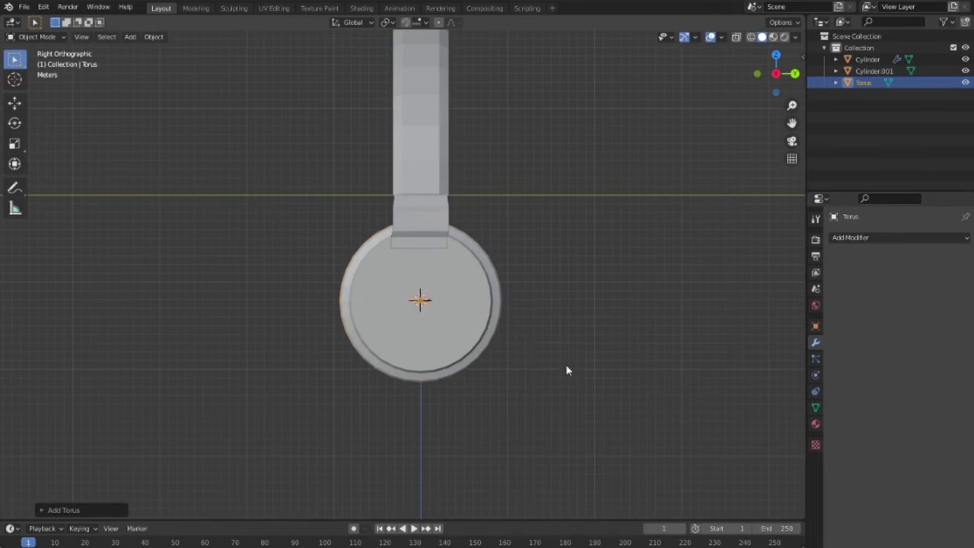
pyautogui.click(17, 333)
pyautogui.moveTo(17, 332); pyautogui.dragTo(614, 358, button='middle')
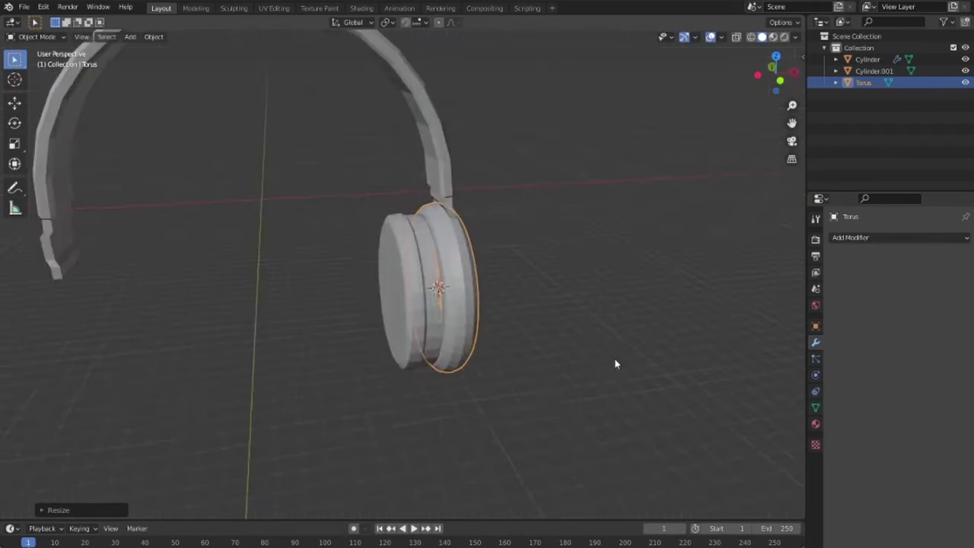
pyautogui.press('KP_1')
pyautogui.press('g')
pyautogui.press('x')
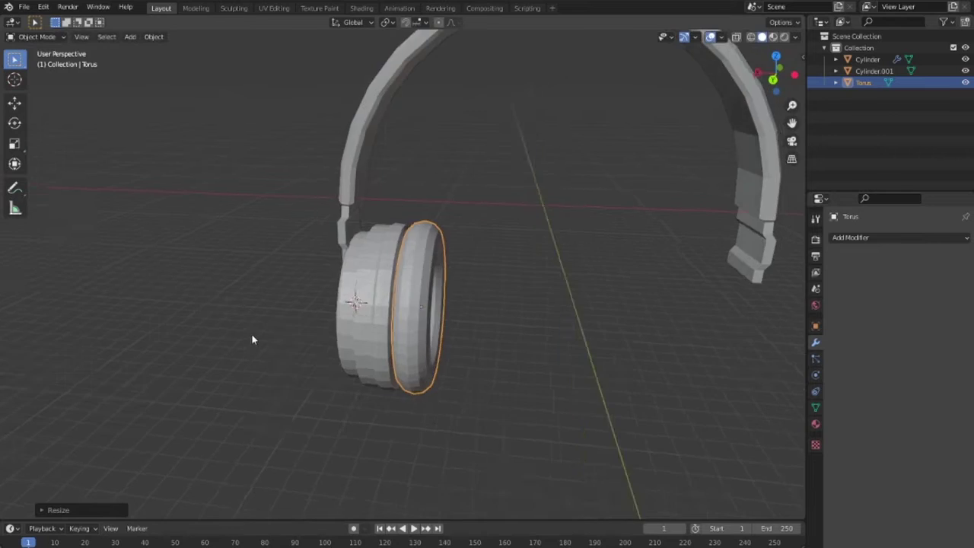
pyautogui.moveTo(482, 384); pyautogui.dragTo(551, 381, button='middle')
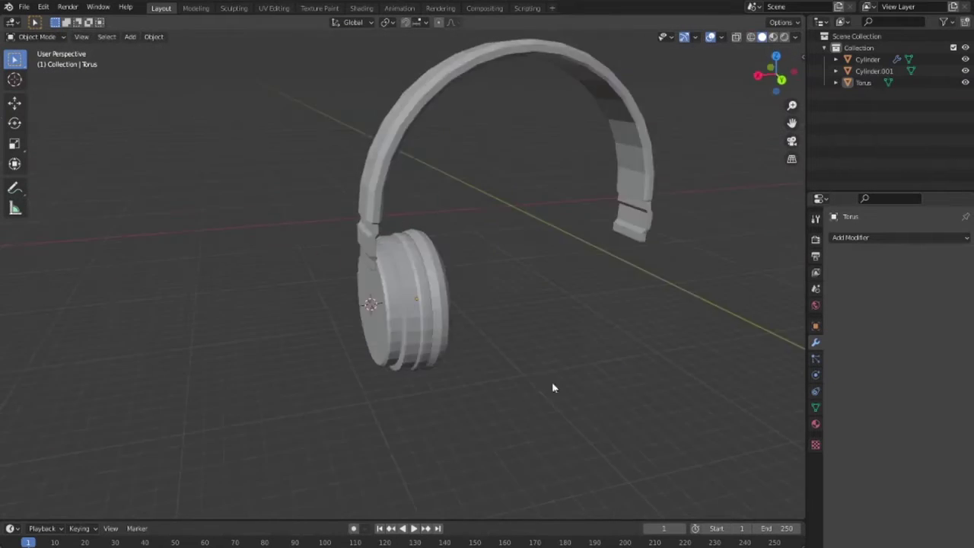
pyautogui.scroll(5, 319, 294)
pyautogui.click(319, 294)
pyautogui.moveTo(319, 293)
pyautogui.mouseDown(button='middle')
pyautogui.moveTo(591, 384)
pyautogui.moveTo(561, 368)
pyautogui.mouseUp(button='middle')
pyautogui.scroll(-5, 561, 368)
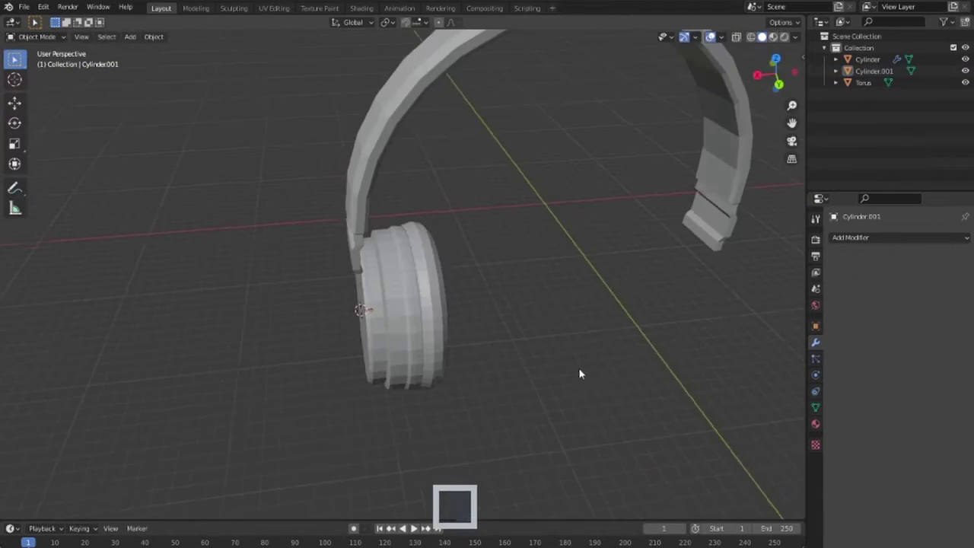
# Duplicate the torus ring and flatten the copy along X as a second trim ring
pyautogui.hotkey('ctrl', 'z')
pyautogui.press('KP_1')
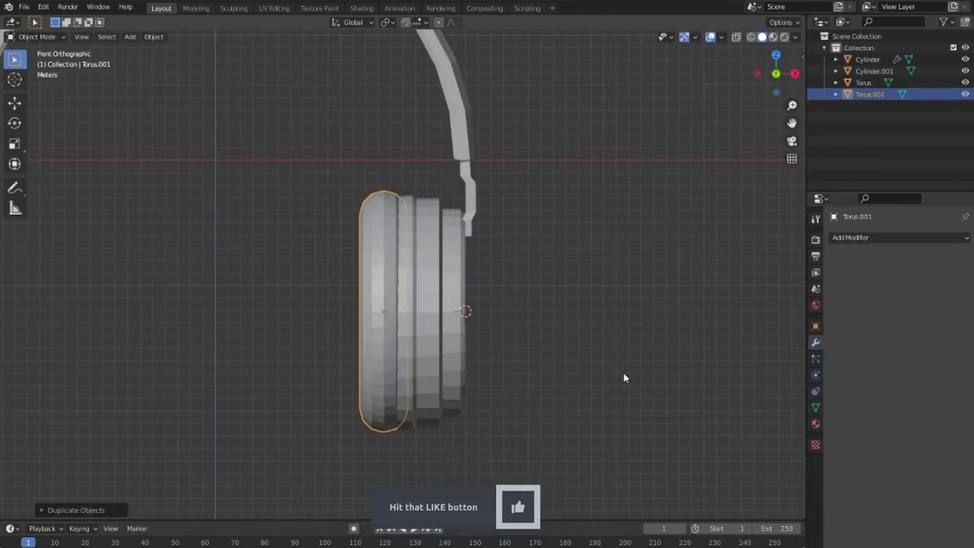
pyautogui.press('s')
pyautogui.press('x')
pyautogui.click(619, 365)
pyautogui.moveTo(620, 365)
pyautogui.mouseDown(button='middle')
pyautogui.moveTo(582, 396)
pyautogui.moveTo(498, 254)
pyautogui.mouseUp(button='middle')
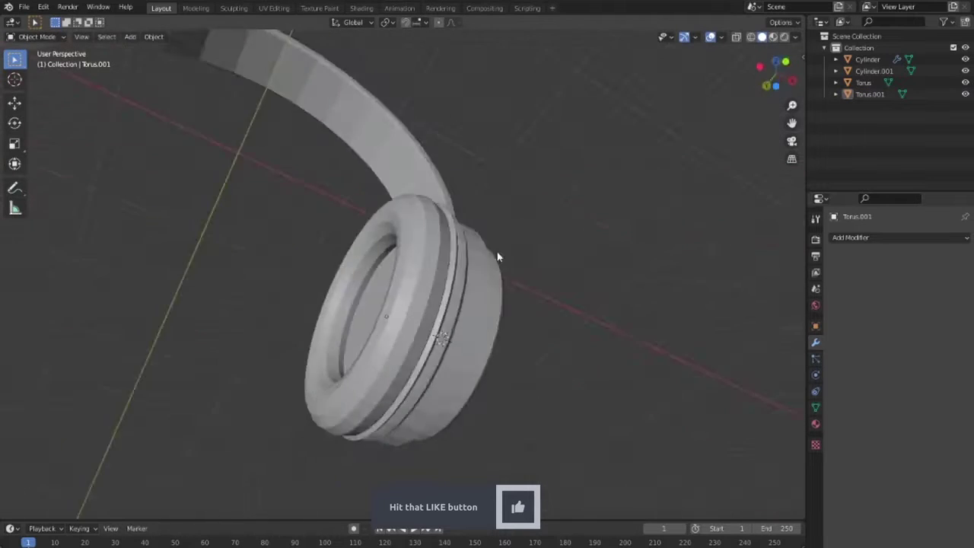
pyautogui.scroll(3, 398, 276)
pyautogui.moveTo(398, 276)
pyautogui.mouseDown(button='middle')
pyautogui.moveTo(300, 246)
pyautogui.moveTo(407, 277)
pyautogui.mouseUp(button='middle')
pyautogui.scroll(-5, 407, 277)
pyautogui.moveTo(563, 342); pyautogui.dragTo(565, 335, button='middle')
pyautogui.scroll(4, 566, 335)
pyautogui.click(551, 269)
# Extrude the headband end down beside the ear cup in Edit Mode
pyautogui.press('Tab')
pyautogui.press('e')
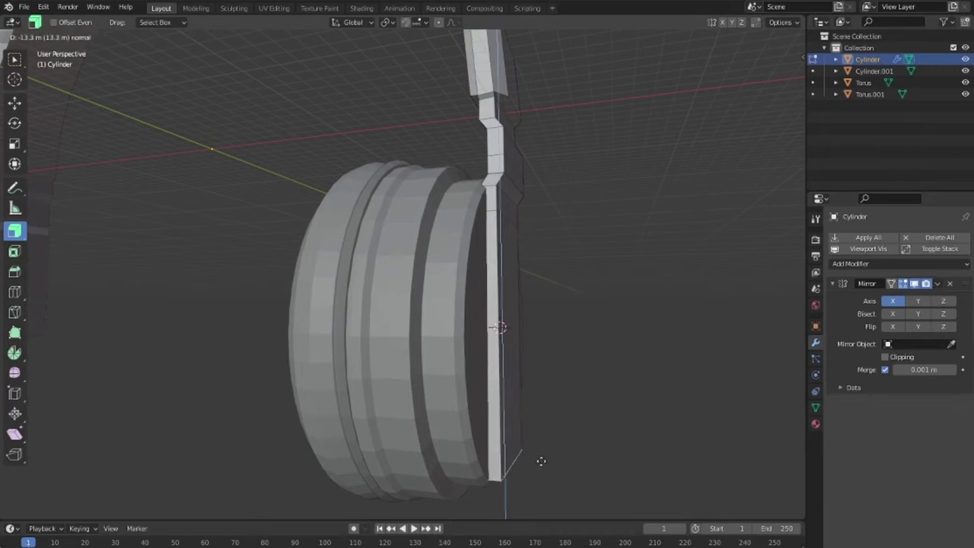
pyautogui.rightClick(538, 463)
pyautogui.hotkey('ctrl', 'x')
pyautogui.press('KP_1')
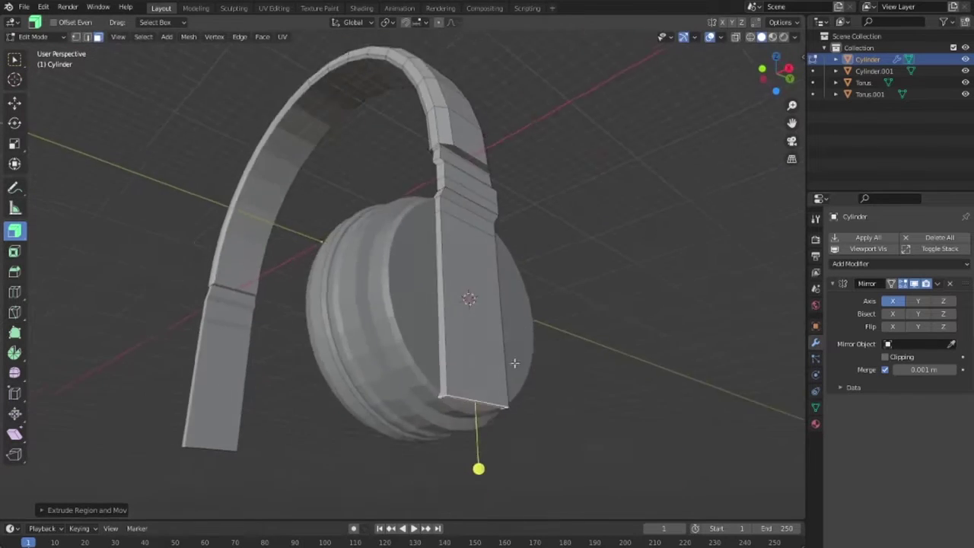
pyautogui.press('KP_3')
pyautogui.press('e')
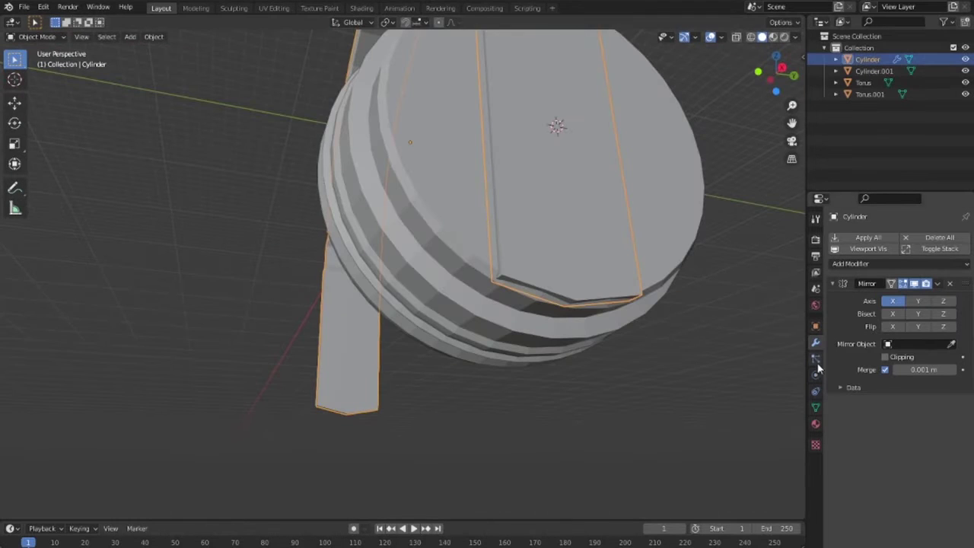
# Add a Subdivision Surface modifier to the headband and slide in a tightening edge loop
pyautogui.click(850, 263)
pyautogui.click(765, 448)
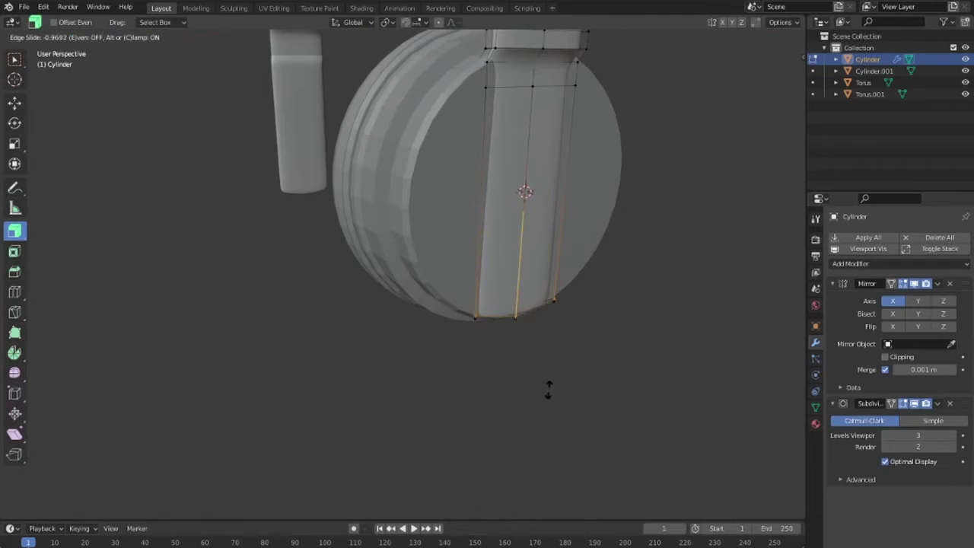
pyautogui.click(548, 389)
pyautogui.moveTo(491, 352); pyautogui.dragTo(591, 376, button='middle')
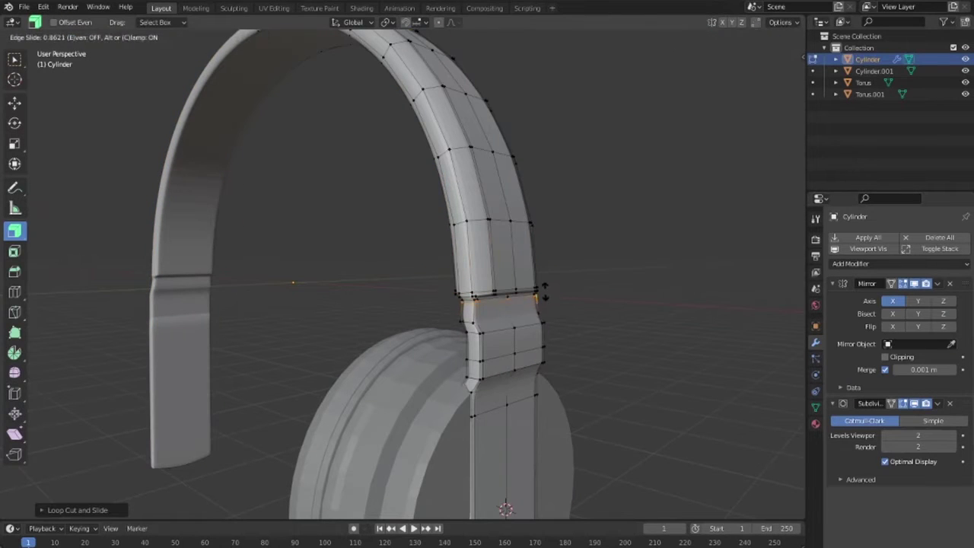
pyautogui.scroll(-5, 514, 328)
pyautogui.moveTo(518, 325)
pyautogui.mouseDown(button='middle')
pyautogui.moveTo(289, 344)
pyautogui.moveTo(381, 385)
pyautogui.moveTo(693, 445)
pyautogui.moveTo(609, 418)
pyautogui.mouseUp(button='middle')
pyautogui.press('Tab')
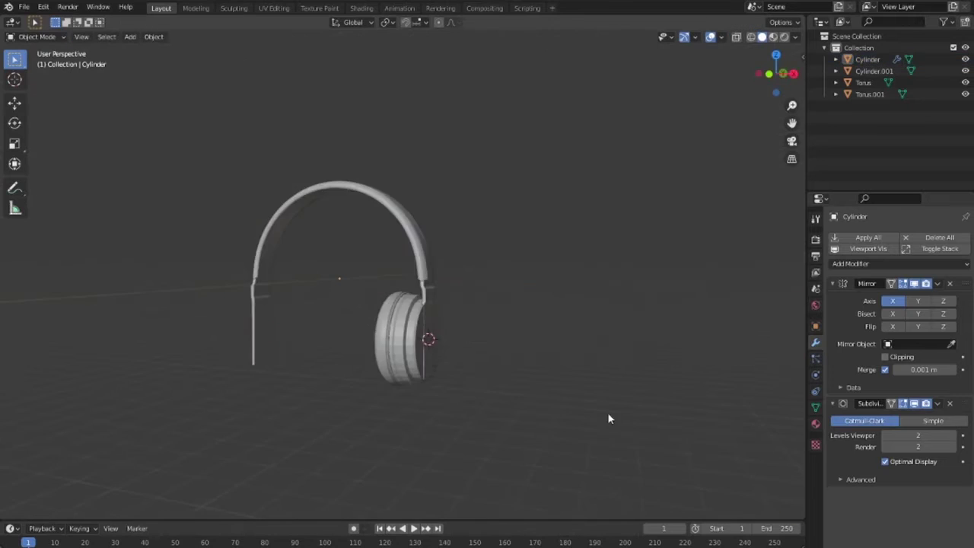
pyautogui.scroll(4, 541, 261)
pyautogui.moveTo(541, 261)
pyautogui.mouseDown(button='middle')
pyautogui.moveTo(561, 413)
pyautogui.moveTo(487, 430)
pyautogui.moveTo(421, 397)
pyautogui.mouseUp(button='middle')
# Add a cube, scale it slightly larger, and place it on the ear-cup hinge flattened along X
pyautogui.scroll(-4, 421, 397)
pyautogui.press('KP_1')
pyautogui.scroll(5, 523, 344)
pyautogui.hotkey('shift', 'a')
pyautogui.click(599, 339)
pyautogui.press('s')
pyautogui.click(649, 357)
pyautogui.press('KP_7')
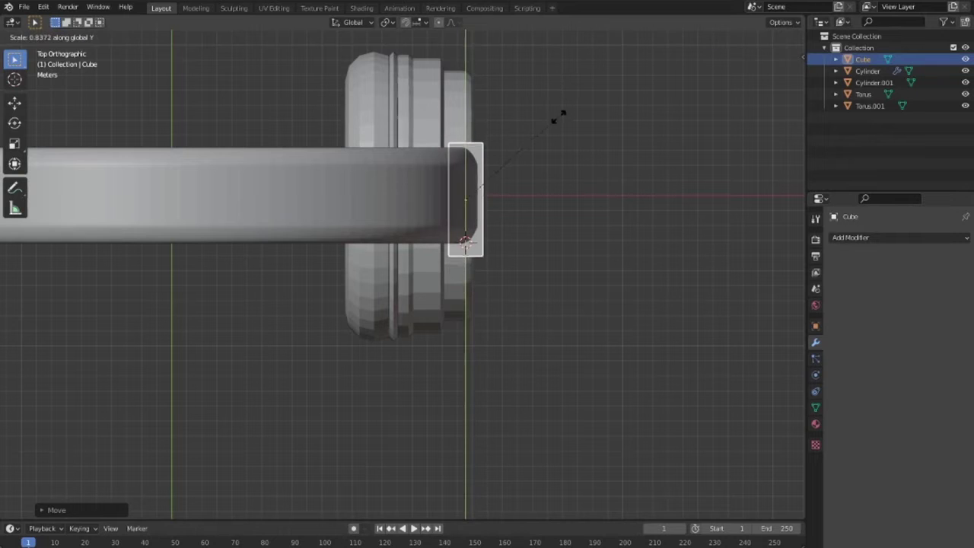
pyautogui.press('g')
pyautogui.moveTo(529, 304)
pyautogui.mouseDown(button='middle')
pyautogui.moveTo(434, 283)
pyautogui.moveTo(408, 314)
pyautogui.moveTo(396, 273)
pyautogui.moveTo(403, 285)
pyautogui.moveTo(490, 300)
pyautogui.moveTo(459, 322)
pyautogui.moveTo(479, 337)
pyautogui.moveTo(526, 261)
pyautogui.mouseUp(button='middle')
pyautogui.click(434, 283)
pyautogui.press('s')
pyautogui.press('x')
pyautogui.scroll(5, 490, 299)
# Give the connector a Subdivision Surface modifier and an edge loop slid toward its lower end
pyautogui.click(898, 238)
pyautogui.click(742, 433)
pyautogui.moveTo(742, 433); pyautogui.dragTo(691, 341, button='middle')
pyautogui.press('Tab')
pyautogui.click(14, 230)
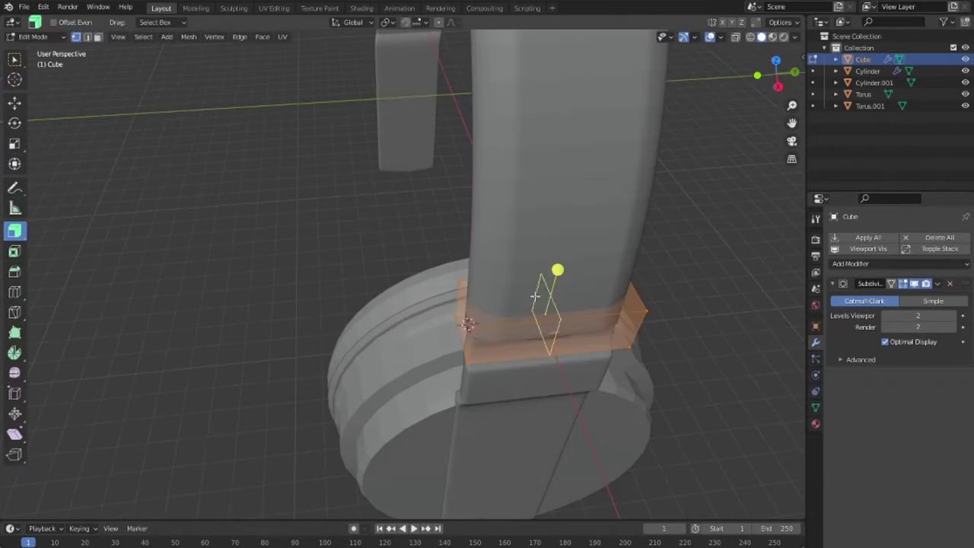
pyautogui.click(474, 318)
pyautogui.moveTo(646, 320); pyautogui.dragTo(654, 319)
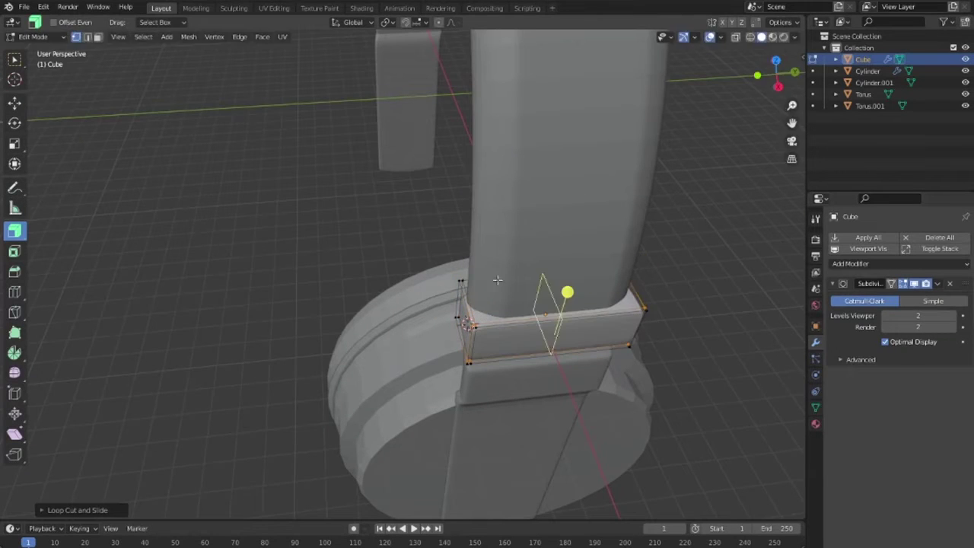
pyautogui.click(466, 323)
pyautogui.moveTo(466, 324); pyautogui.dragTo(648, 306, button='middle')
pyautogui.press('Tab')
pyautogui.click(653, 369)
pyautogui.scroll(-3, 652, 370)
pyautogui.moveTo(467, 294)
pyautogui.mouseDown(button='middle')
pyautogui.moveTo(636, 327)
pyautogui.moveTo(322, 178)
pyautogui.moveTo(630, 295)
pyautogui.moveTo(577, 358)
pyautogui.moveTo(540, 363)
pyautogui.moveTo(481, 294)
pyautogui.mouseUp(button='middle')
# Push the selected ear-cup side faces inward along their normals to form four slots
pyautogui.scroll(4, 592, 288)
pyautogui.press('Tab')
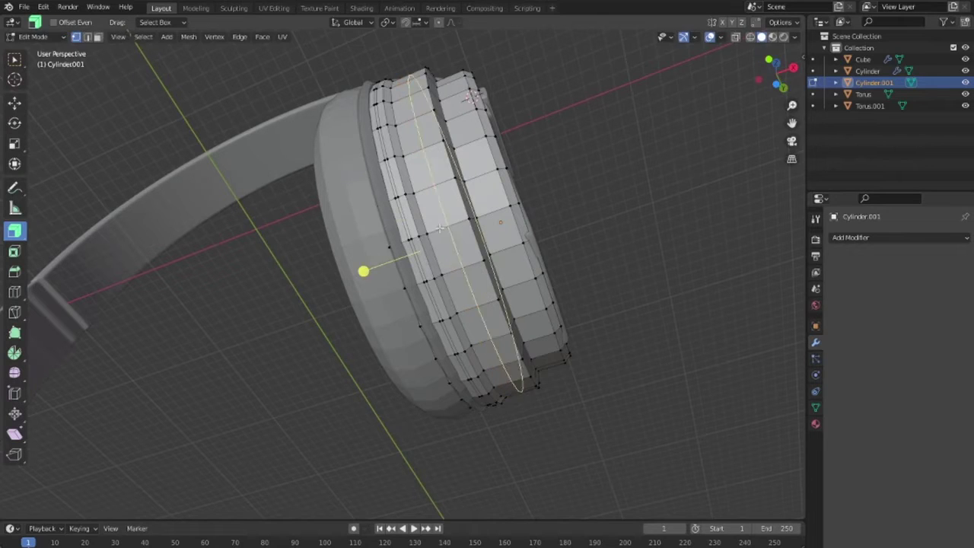
pyautogui.scroll(1, 439, 229)
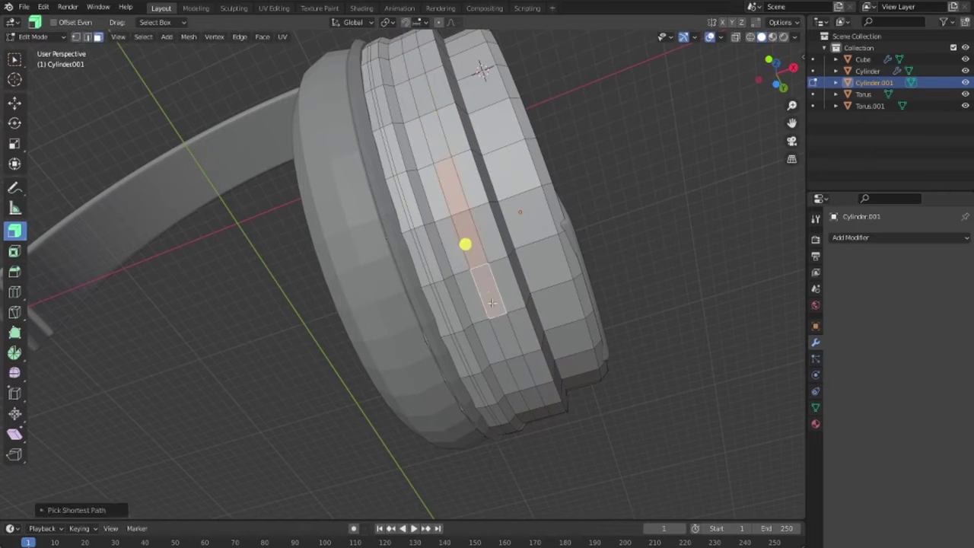
pyautogui.moveTo(14, 230); pyautogui.dragTo(69, 307)
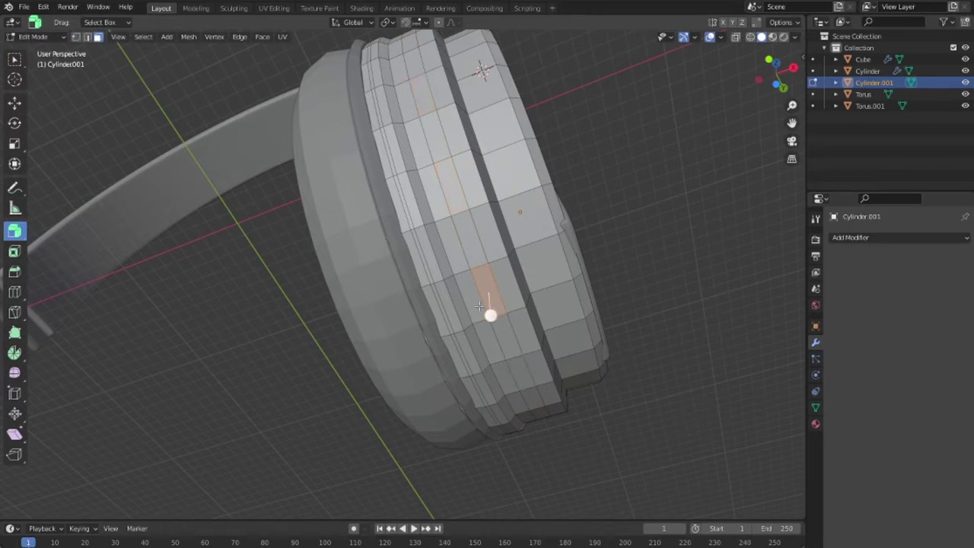
pyautogui.click(467, 242)
pyautogui.moveTo(468, 242)
pyautogui.mouseDown(button='middle')
pyautogui.moveTo(519, 315)
pyautogui.moveTo(414, 289)
pyautogui.mouseUp(button='middle')
# Separate the slot faces by selection into a new object, Cylinder.002, and select it
pyautogui.rightClick(414, 289)
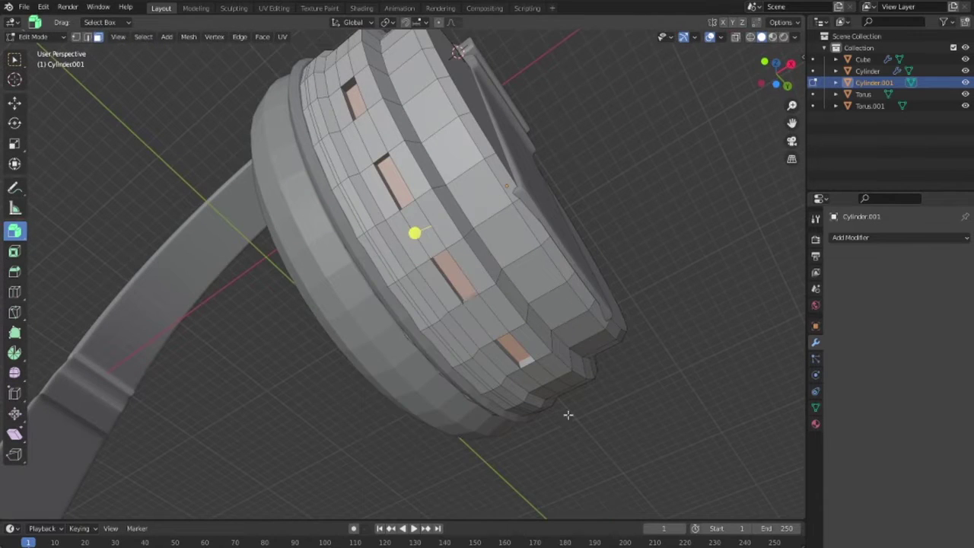
pyautogui.rightClick(450, 498)
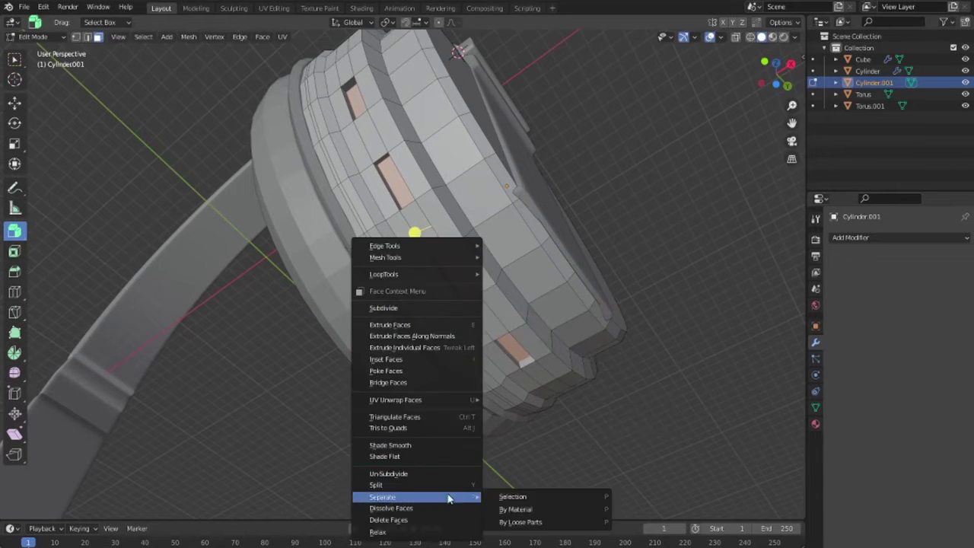
pyautogui.click(505, 498)
pyautogui.moveTo(563, 437)
pyautogui.mouseDown(button='middle')
pyautogui.moveTo(576, 354)
pyautogui.moveTo(446, 315)
pyautogui.moveTo(641, 365)
pyautogui.moveTo(711, 254)
pyautogui.mouseUp(button='middle')
pyautogui.press('Tab')
pyautogui.click(558, 227)
pyautogui.moveTo(559, 227)
pyautogui.mouseDown(button='middle')
pyautogui.moveTo(515, 282)
pyautogui.moveTo(594, 321)
pyautogui.mouseUp(button='middle')
# Move the slot pieces slightly outward in a wireframe side view, then re-enter Edit Mode on them
pyautogui.press('KP_1')
pyautogui.press('KP_3')
pyautogui.hotkey('shift', 'z')
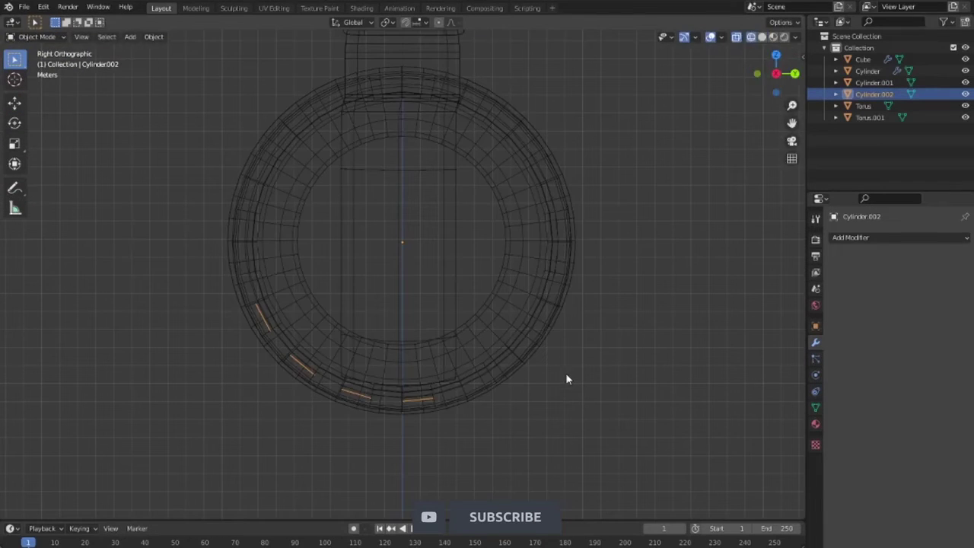
pyautogui.press('g')
pyautogui.click(596, 393)
pyautogui.moveTo(596, 393)
pyautogui.mouseDown(button='middle')
pyautogui.moveTo(650, 374)
pyautogui.moveTo(513, 340)
pyautogui.mouseUp(button='middle')
pyautogui.hotkey('shift', 'z')
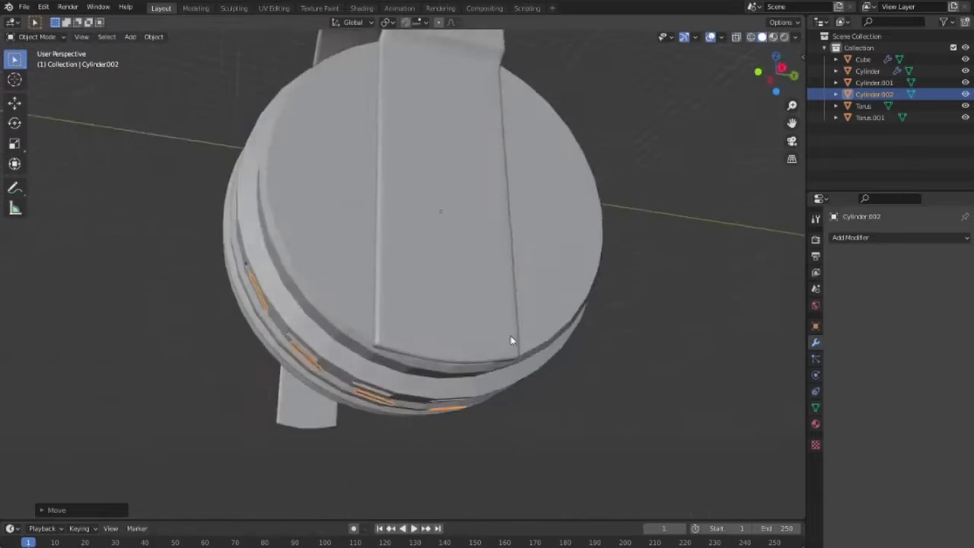
pyautogui.moveTo(632, 402)
pyautogui.mouseDown(button='middle')
pyautogui.moveTo(563, 430)
pyautogui.moveTo(521, 365)
pyautogui.mouseUp(button='middle')
pyautogui.click(536, 435)
pyautogui.click(540, 442)
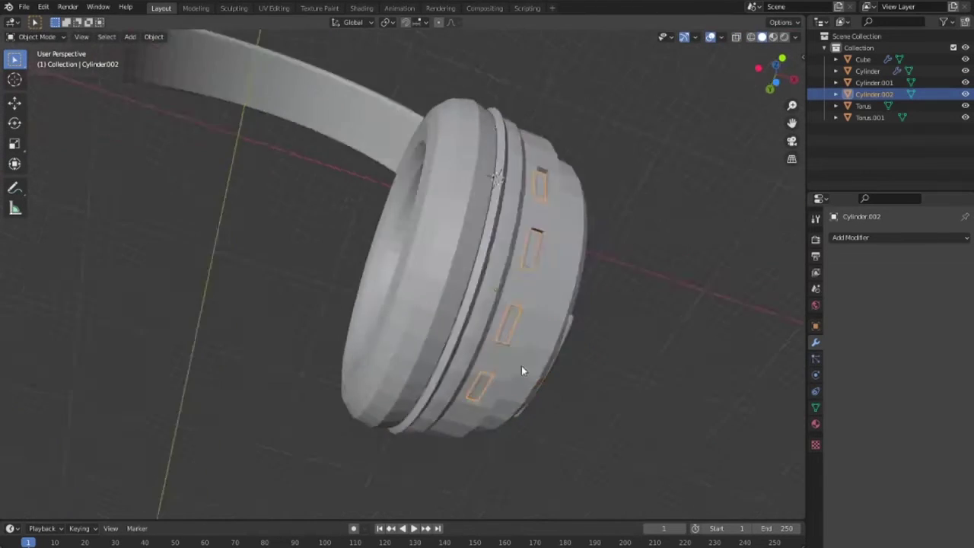
pyautogui.press('Tab')
pyautogui.moveTo(601, 325); pyautogui.dragTo(522, 411, button='middle')
# Extrude the Cylinder.002 slot faces individually to thicken them into buttons
pyautogui.moveTo(14, 230); pyautogui.dragTo(87, 307)
pyautogui.moveTo(543, 384)
pyautogui.mouseDown()
pyautogui.moveTo(543, 402)
pyautogui.moveTo(534, 400)
pyautogui.mouseUp()
pyautogui.moveTo(534, 400)
pyautogui.mouseDown(button='middle')
pyautogui.moveTo(538, 449)
pyautogui.moveTo(426, 418)
pyautogui.moveTo(673, 273)
pyautogui.mouseUp(button='middle')
pyautogui.scroll(5, 427, 418)
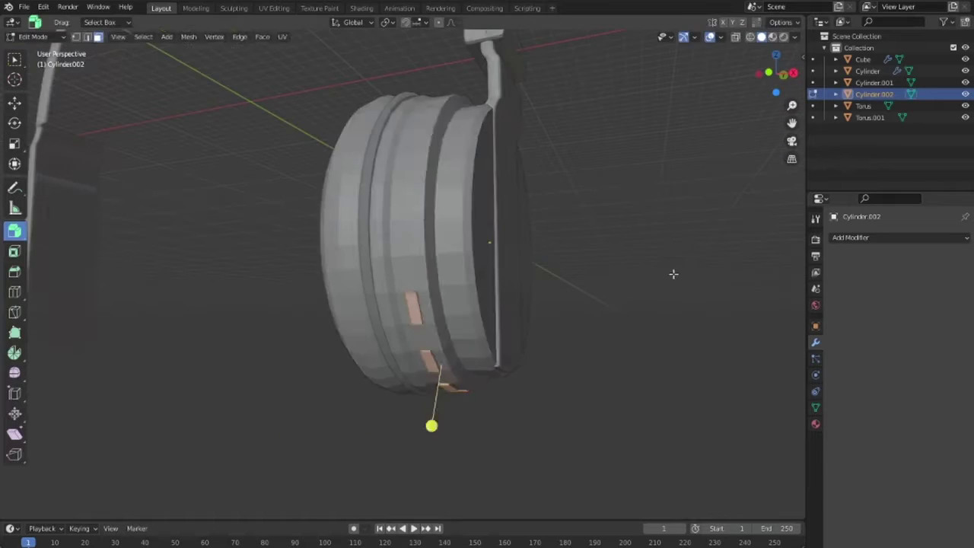
# Add a Subdivision Surface modifier to the buttons
pyautogui.click(898, 237)
pyautogui.click(739, 495)
pyautogui.scroll(3, 520, 396)
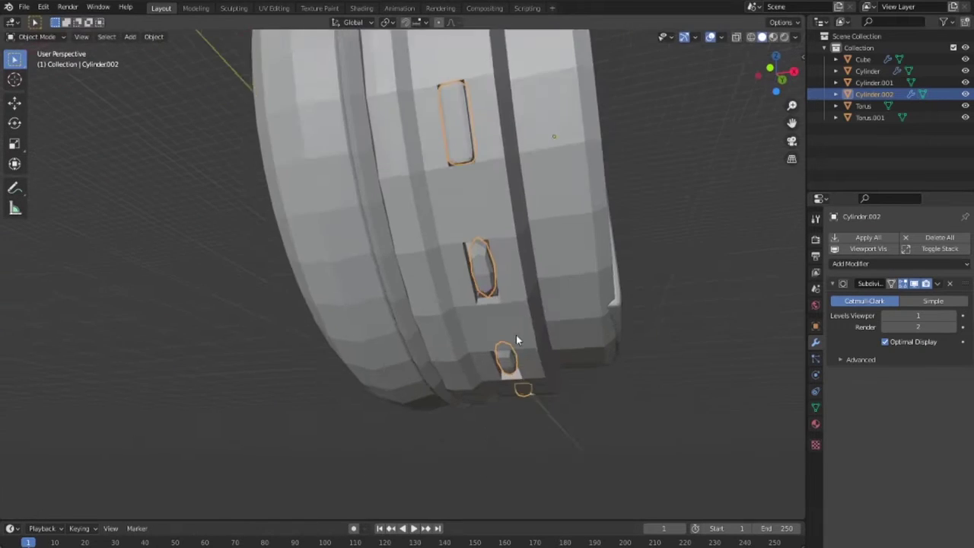
# Cut support edge loops across the middle button and near its end
pyautogui.moveTo(443, 371); pyautogui.dragTo(469, 274, button='middle')
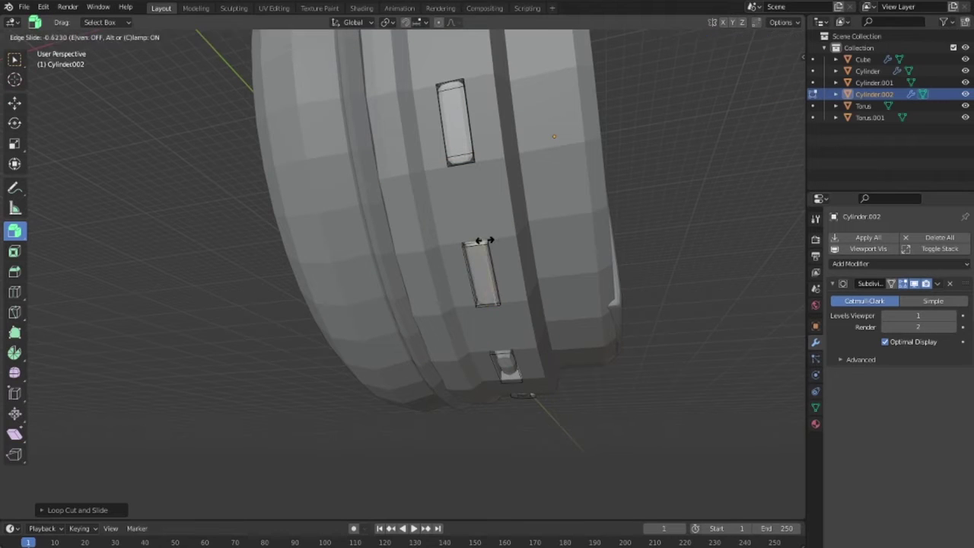
pyautogui.moveTo(656, 425)
pyautogui.mouseDown(button='middle')
pyautogui.moveTo(482, 289)
pyautogui.moveTo(409, 216)
pyautogui.mouseUp(button='middle')
pyautogui.moveTo(409, 216); pyautogui.dragTo(407, 219)
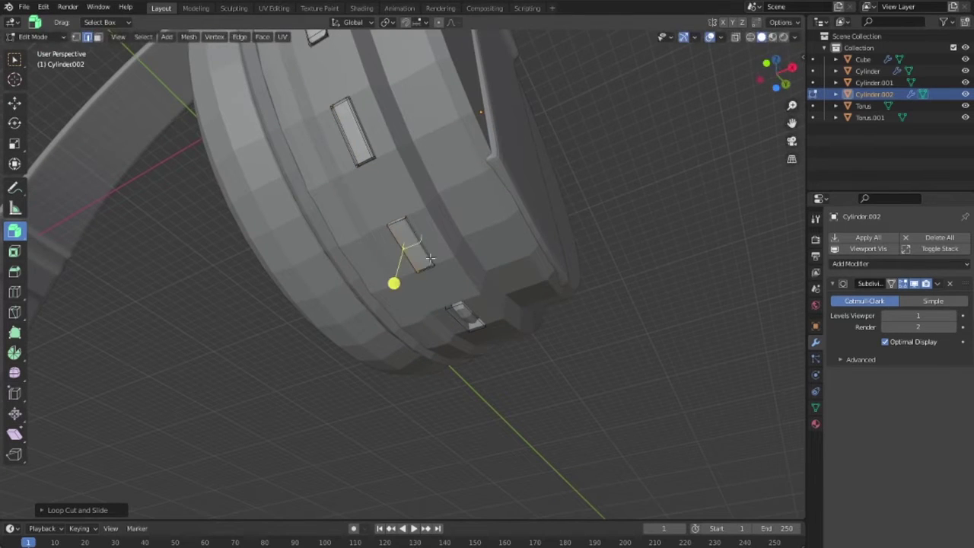
pyautogui.click(464, 312)
pyautogui.press('KP_Decimal')
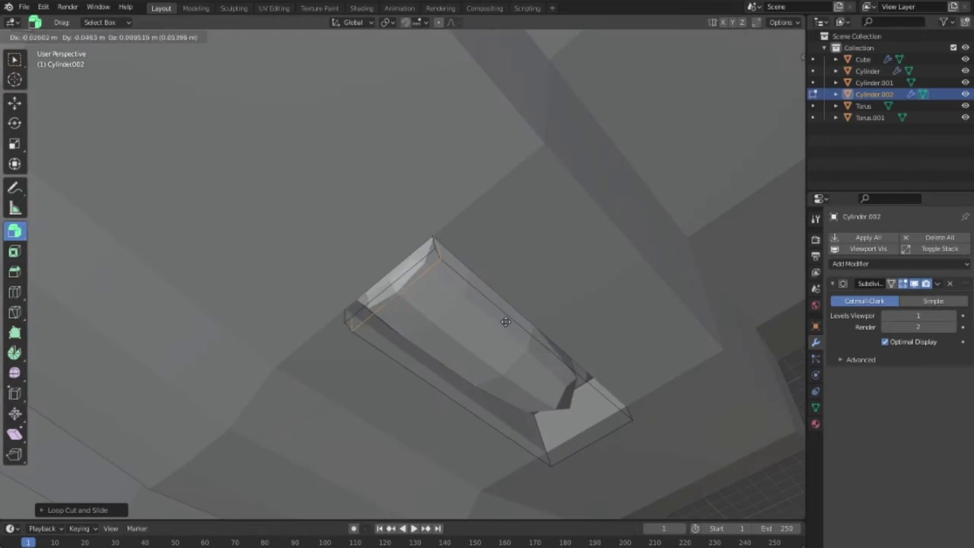
pyautogui.press('Escape')
pyautogui.click(575, 394)
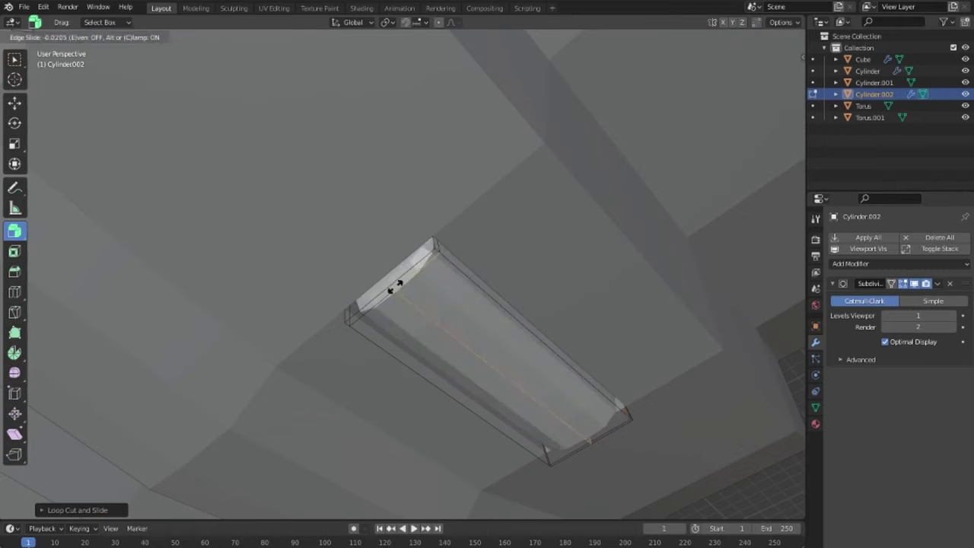
pyautogui.scroll(-5, 429, 325)
pyautogui.moveTo(430, 325)
pyautogui.mouseDown(button='middle')
pyautogui.moveTo(533, 335)
pyautogui.moveTo(574, 358)
pyautogui.mouseUp(button='middle')
# Raise the buttons' viewport subdivision level to 2 in object mode
pyautogui.press('Tab')
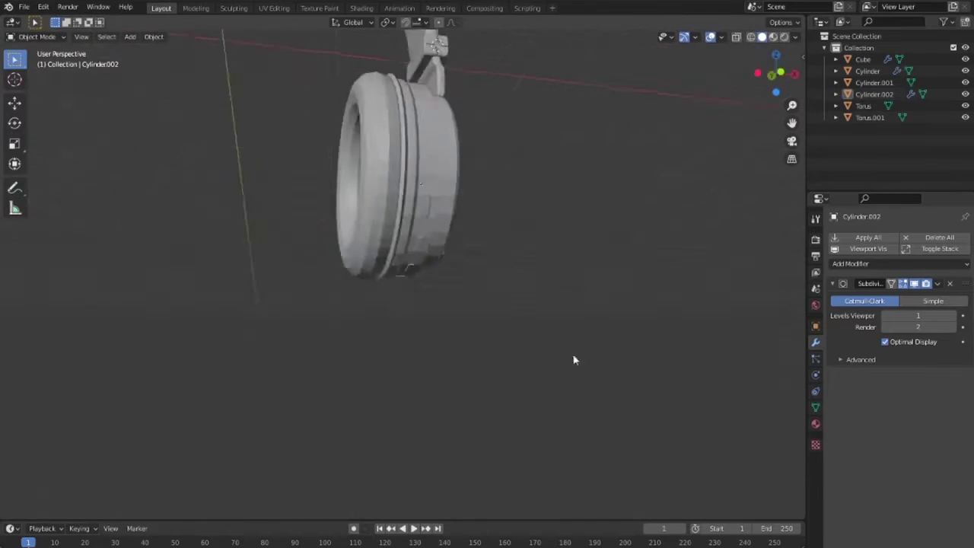
pyautogui.scroll(3, 574, 358)
pyautogui.click(952, 315)
pyautogui.scroll(-3, 390, 326)
pyautogui.moveTo(390, 326); pyautogui.dragTo(404, 293, button='middle')
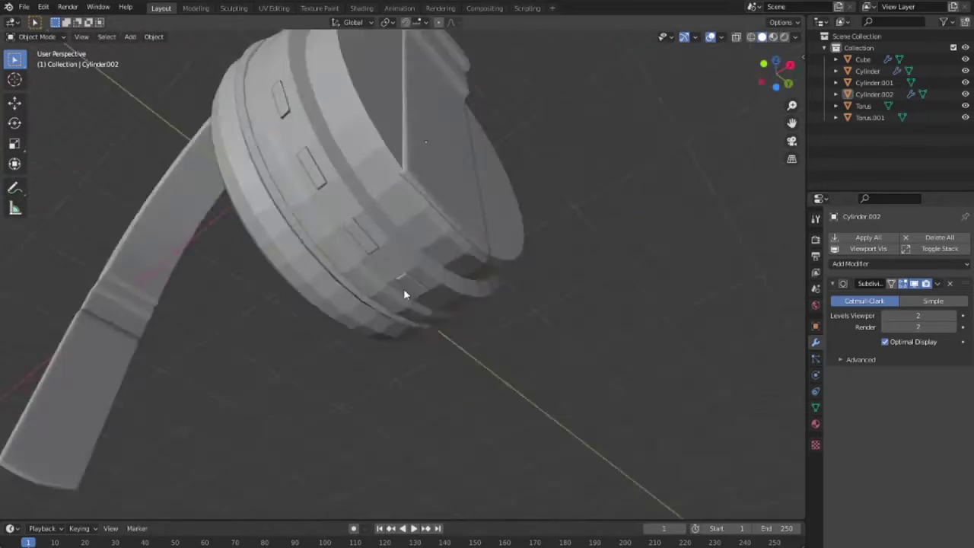
pyautogui.scroll(4, 481, 327)
# Add an edge loop around the ear cup Cylinder.001, sliding it beside the slot
pyautogui.click(481, 327)
pyautogui.press('Tab')
pyautogui.moveTo(762, 435)
pyautogui.mouseDown(button='middle')
pyautogui.moveTo(578, 344)
pyautogui.moveTo(561, 264)
pyautogui.mouseUp(button='middle')
pyautogui.scroll(-4, 579, 343)
pyautogui.scroll(6, 458, 354)
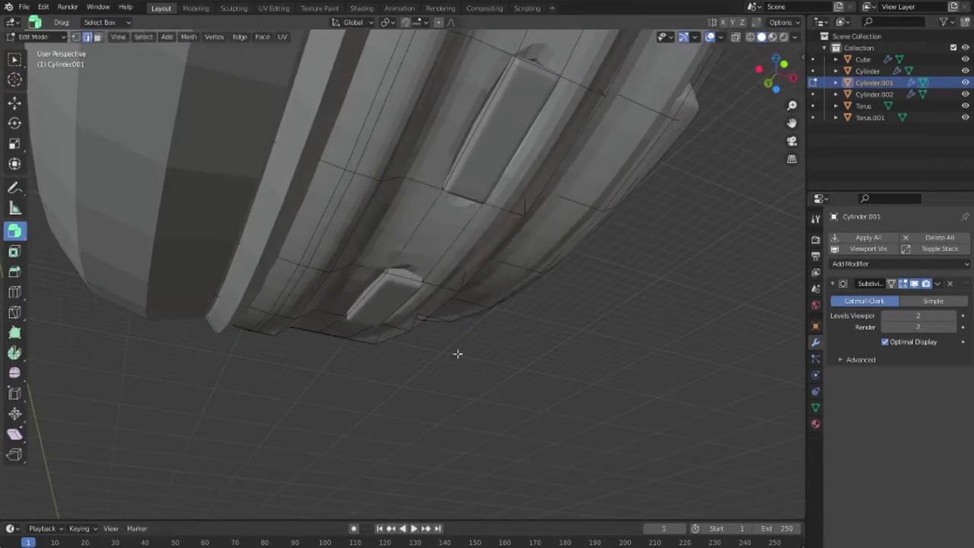
pyautogui.click(414, 268)
pyautogui.moveTo(415, 268); pyautogui.dragTo(420, 279, button='middle')
pyautogui.moveTo(370, 262); pyautogui.dragTo(431, 282)
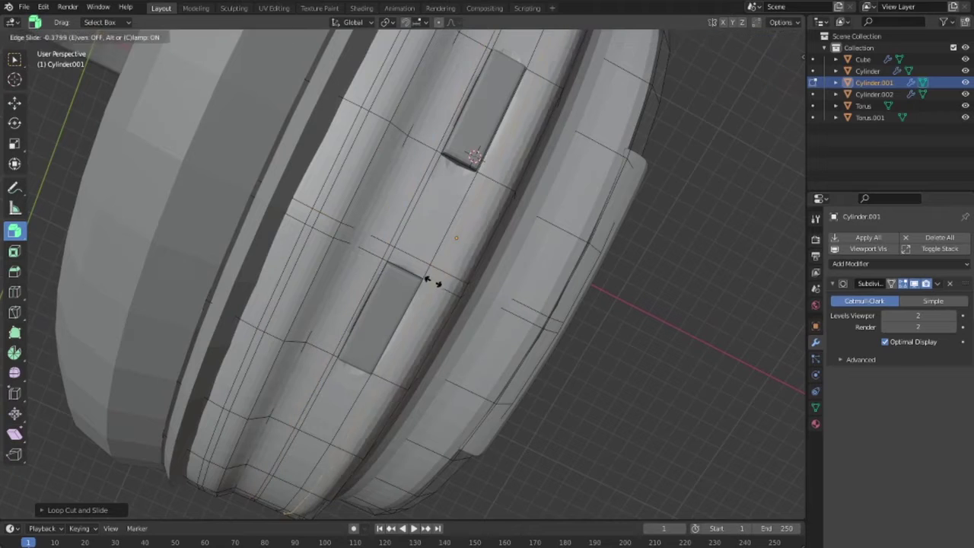
pyautogui.moveTo(487, 242); pyautogui.dragTo(339, 364, button='middle')
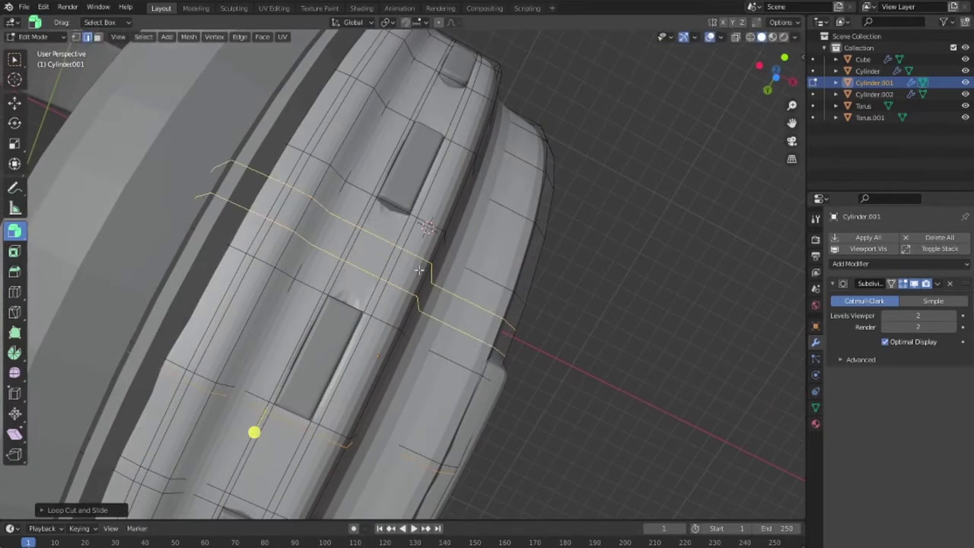
pyautogui.click(408, 231)
# Cut another supporting loop on the ear cup, then open the save dialog
pyautogui.scroll(-2, 359, 336)
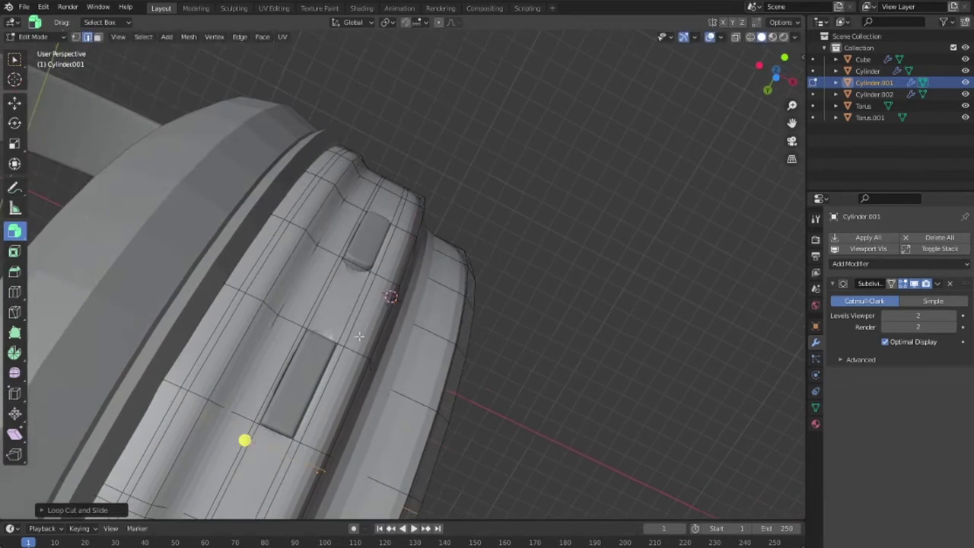
pyautogui.moveTo(368, 334); pyautogui.dragTo(373, 379, button='middle')
pyautogui.click(403, 157)
pyautogui.click(402, 157)
pyautogui.moveTo(403, 157)
pyautogui.mouseDown(button='middle')
pyautogui.moveTo(552, 311)
pyautogui.moveTo(459, 328)
pyautogui.mouseUp(button='middle')
pyautogui.press('Tab')
pyautogui.hotkey('ctrl', 's')
pyautogui.click(216, 425)
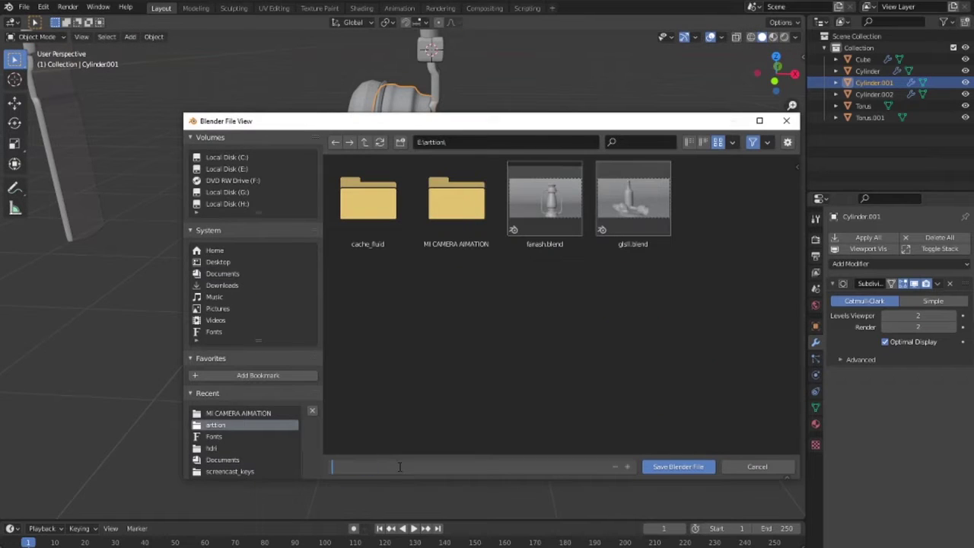
pyautogui.write('head.blend')
# Save the blend file and remove the ear cup's subdivision modifier
pyautogui.press('Return')
pyautogui.press('Tab')
pyautogui.moveTo(434, 282); pyautogui.dragTo(471, 221, button='middle')
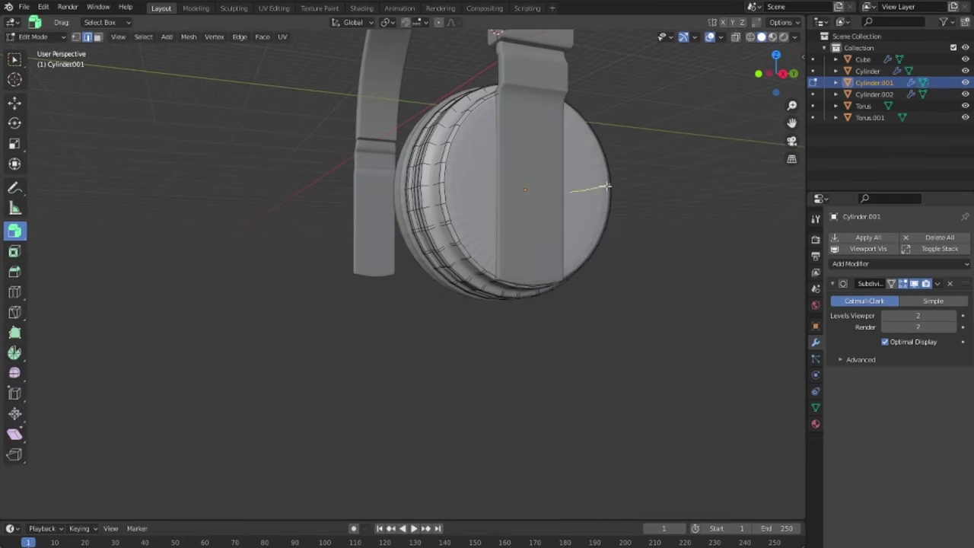
pyautogui.click(950, 283)
pyautogui.press('Tab')
# Inset the ear cup's outer face and extrude it inward
pyautogui.press('Tab')
pyautogui.moveTo(658, 327)
pyautogui.mouseDown(button='middle')
pyautogui.moveTo(585, 328)
pyautogui.moveTo(560, 312)
pyautogui.moveTo(609, 326)
pyautogui.moveTo(626, 299)
pyautogui.moveTo(604, 289)
pyautogui.moveTo(576, 304)
pyautogui.moveTo(569, 354)
pyautogui.mouseUp(button='middle')
pyautogui.press('i')
pyautogui.press('e')
pyautogui.click(587, 312)
# Add Subdivision Surface modifiers to the ear cup and the Torus ring
pyautogui.press('Tab')
pyautogui.click(850, 238)
pyautogui.click(753, 436)
pyautogui.click(863, 106)
pyautogui.click(850, 238)
pyautogui.click(753, 436)
# Inspect the smoothed headphones, selecting the ear cup and then the Torus.001 cushion
pyautogui.press('Tab')
pyautogui.moveTo(689, 358)
pyautogui.mouseDown(button='middle')
pyautogui.moveTo(573, 371)
pyautogui.moveTo(515, 320)
pyautogui.moveTo(431, 335)
pyautogui.moveTo(393, 282)
pyautogui.mouseUp(button='middle')
pyautogui.press('Tab')
pyautogui.click(393, 282)
pyautogui.scroll(3, 451, 301)
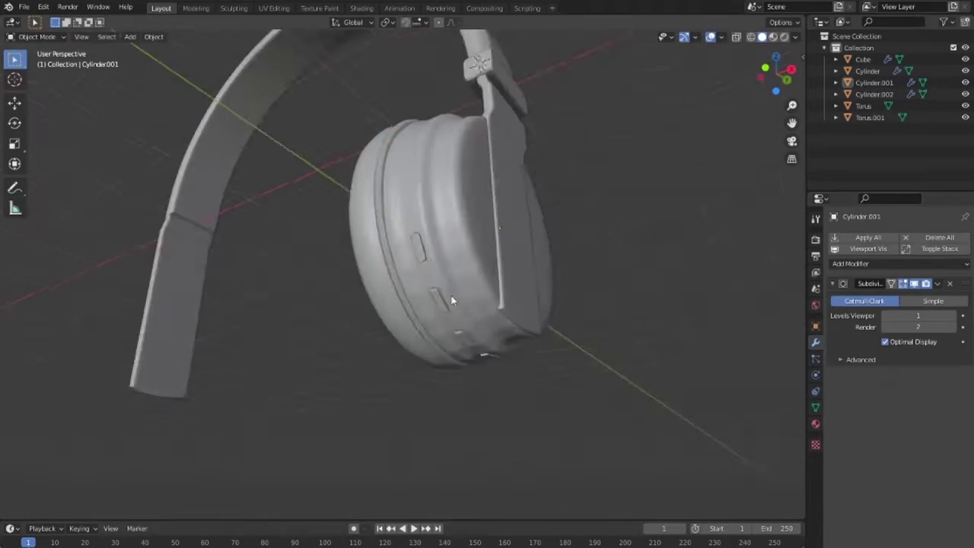
pyautogui.moveTo(451, 300); pyautogui.dragTo(533, 426, button='middle')
pyautogui.click(533, 426)
pyautogui.scroll(-4, 411, 387)
pyautogui.moveTo(411, 387)
pyautogui.mouseDown(button='middle')
pyautogui.moveTo(572, 366)
pyautogui.moveTo(497, 352)
pyautogui.moveTo(489, 391)
pyautogui.moveTo(578, 357)
pyautogui.mouseUp(button='middle')
pyautogui.scroll(-3, 502, 363)
# Preview the headphones in a glossy red MatCap with Cavity and Depth of Field on
pyautogui.click(796, 37)
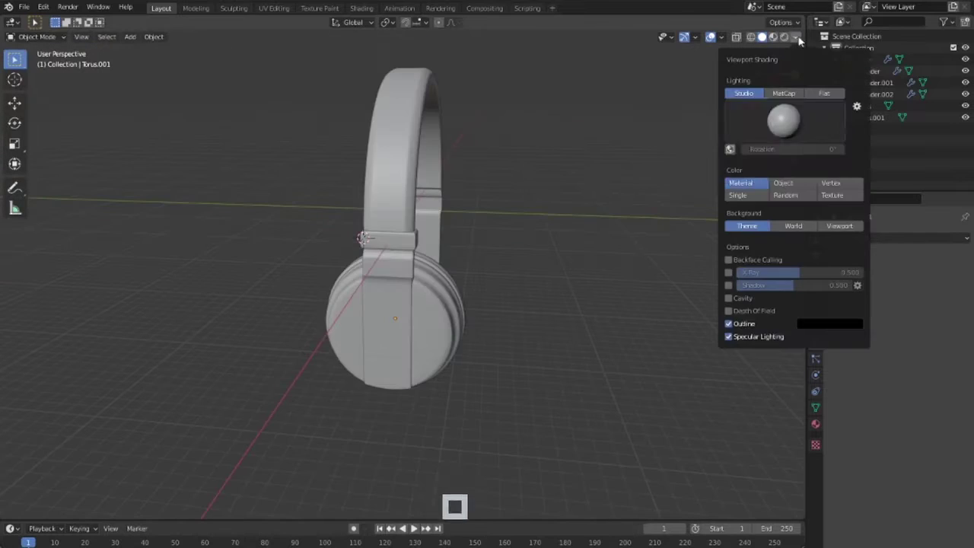
pyautogui.click(784, 93)
pyautogui.click(784, 120)
pyautogui.moveTo(685, 305); pyautogui.dragTo(575, 347, button='middle')
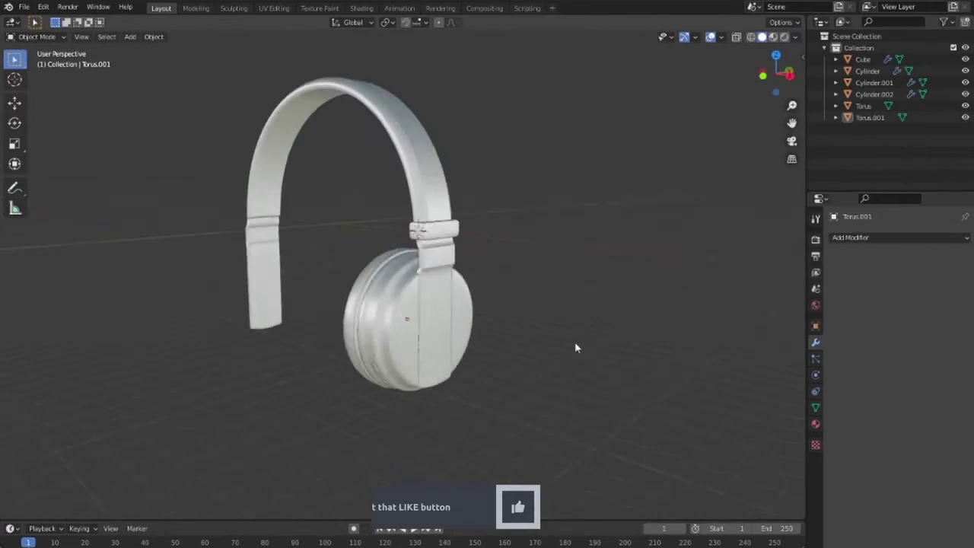
pyautogui.scroll(3, 534, 323)
pyautogui.click(796, 36)
pyautogui.click(729, 285)
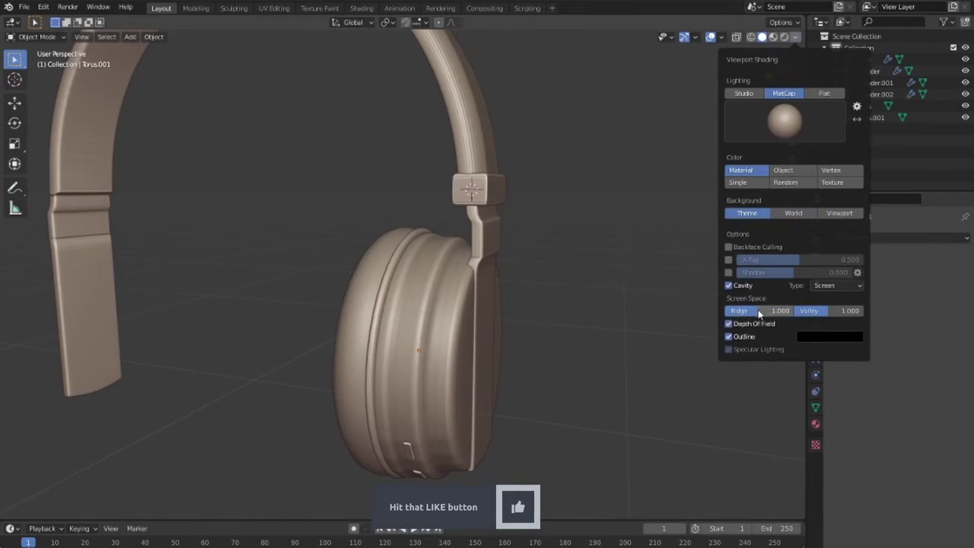
pyautogui.click(784, 120)
pyautogui.click(582, 162)
pyautogui.moveTo(446, 299)
pyautogui.mouseDown(button='middle')
pyautogui.moveTo(533, 163)
pyautogui.moveTo(331, 229)
pyautogui.moveTo(465, 253)
pyautogui.mouseUp(button='middle')
# Select the ear cup in edit mode and inset the selected face
pyautogui.click(466, 263)
pyautogui.scroll(4, 471, 305)
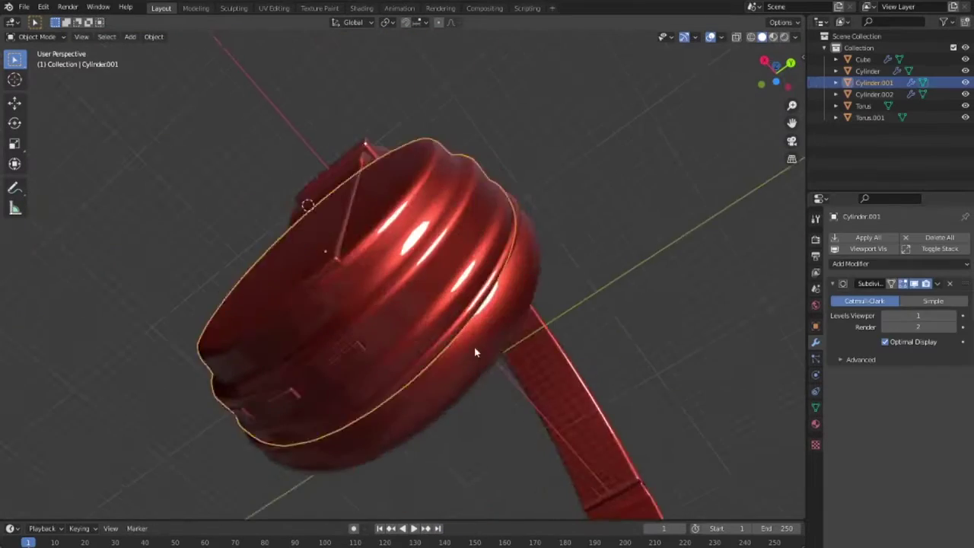
pyautogui.press('Tab')
pyautogui.scroll(3, 456, 341)
pyautogui.scroll(3, 420, 252)
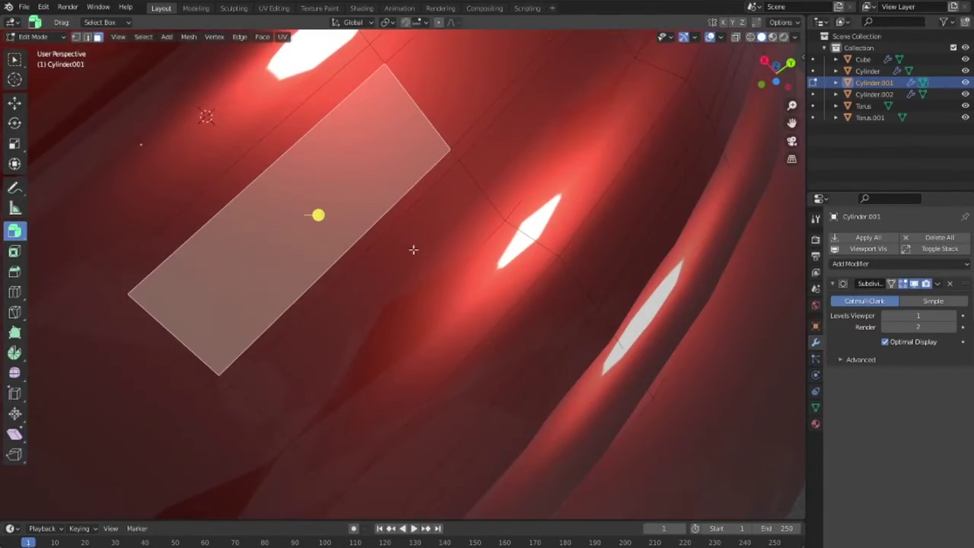
pyautogui.press('i')
pyautogui.click(398, 239)
# Switch the viewport MatCap back to grey
pyautogui.click(794, 37)
pyautogui.click(771, 170)
pyautogui.scroll(-4, 457, 236)
pyautogui.scroll(3, 457, 236)
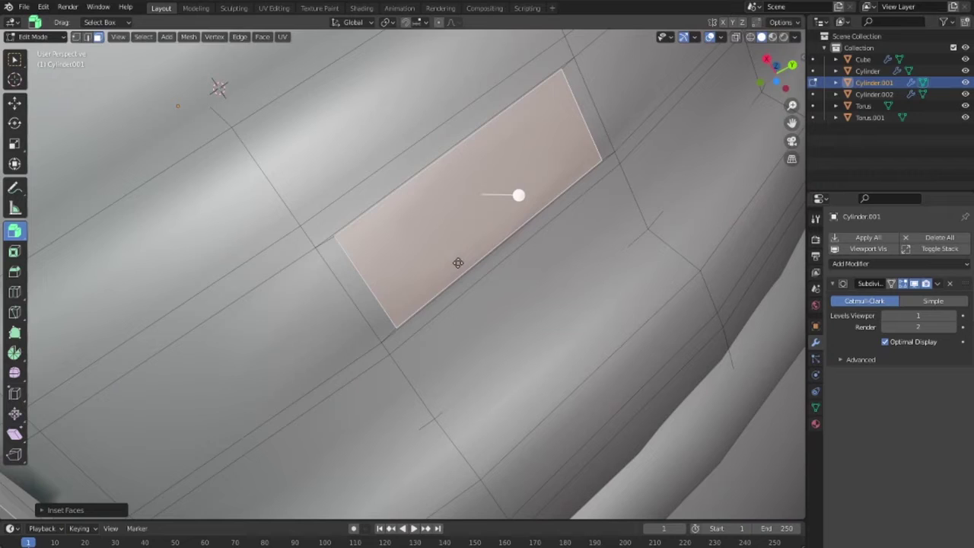
pyautogui.scroll(-4, 487, 229)
# Scale the inset face along the X axis to shape the slot
pyautogui.moveTo(487, 229); pyautogui.dragTo(476, 243, button='middle')
pyautogui.press('s')
pyautogui.press('x')
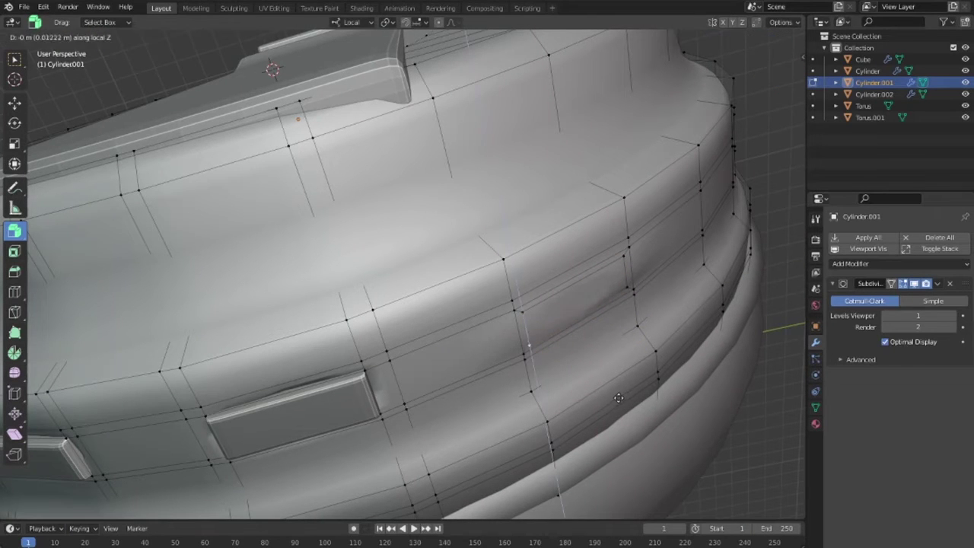
pyautogui.click(621, 292)
pyautogui.moveTo(621, 292); pyautogui.dragTo(445, 237, button='middle')
# Inset the face again to outline the slot, checking it in X-ray view
pyautogui.press('i')
pyautogui.click(404, 280)
pyautogui.moveTo(422, 303); pyautogui.dragTo(400, 311, button='middle')
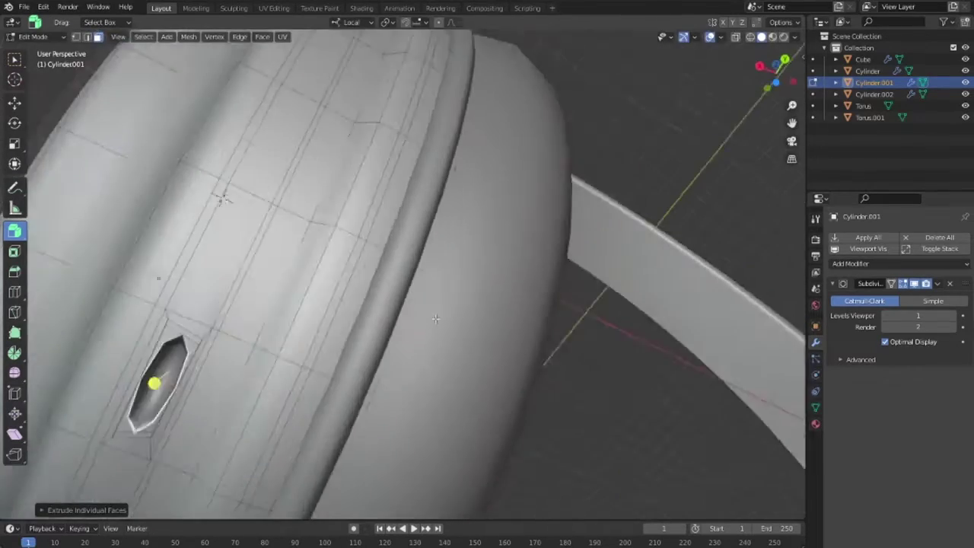
pyautogui.hotkey('shift', 'z')
pyautogui.scroll(-3, 399, 310)
pyautogui.scroll(5, 437, 305)
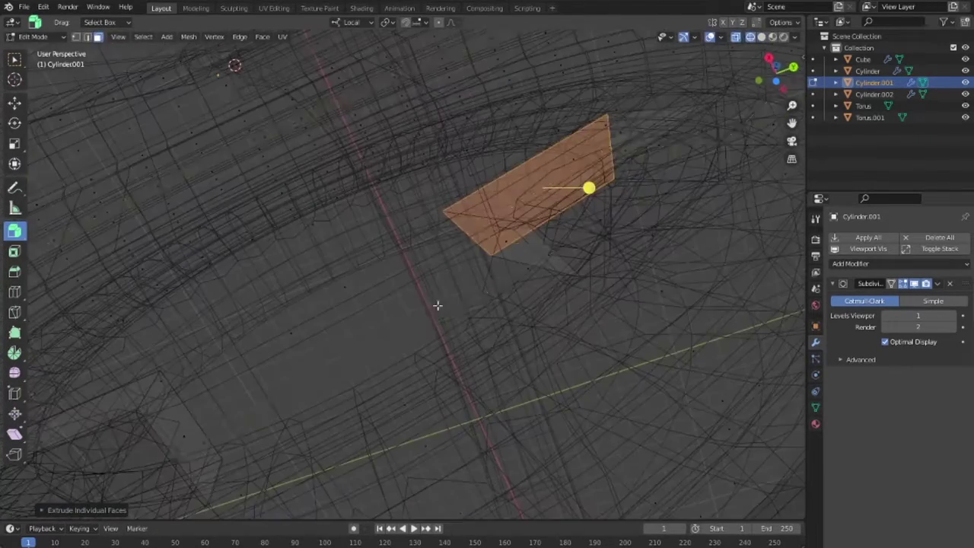
pyautogui.hotkey('shift', 'z')
pyautogui.moveTo(495, 217); pyautogui.dragTo(304, 185, button='middle')
# Add a loop cut near the slot and return to object mode
pyautogui.hotkey('ctrl', 'r')
pyautogui.click(305, 185)
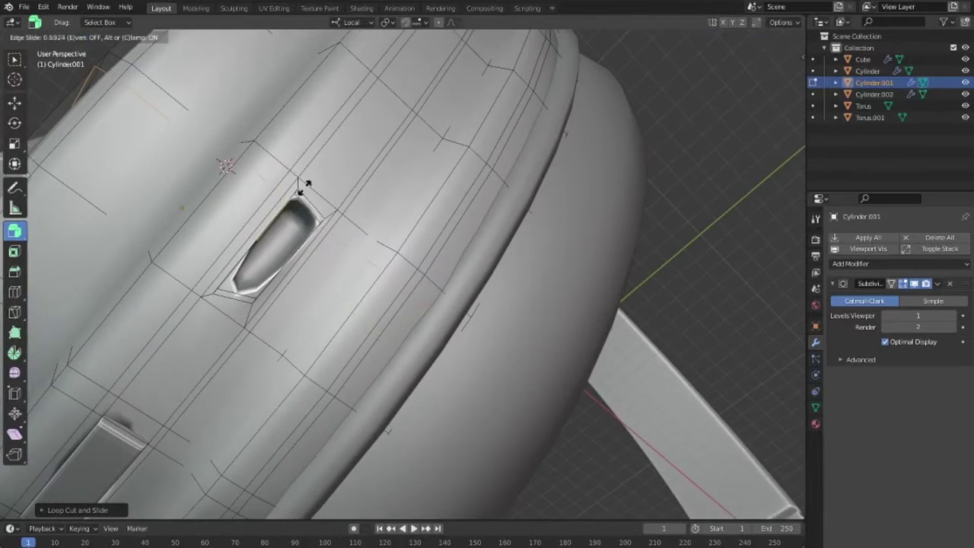
pyautogui.click(263, 329)
pyautogui.press('Tab')
pyautogui.scroll(-5, 263, 329)
pyautogui.moveTo(264, 328)
pyautogui.mouseDown(button='middle')
pyautogui.moveTo(542, 325)
pyautogui.moveTo(550, 263)
pyautogui.moveTo(476, 280)
pyautogui.moveTo(539, 276)
pyautogui.moveTo(544, 251)
pyautogui.moveTo(480, 206)
pyautogui.mouseUp(button='middle')
# Add a plane beside the hinge block and rotate it about the Y axis
pyautogui.keyDown('shift'); pyautogui.rightClick(485, 180); pyautogui.keyUp('shift')
pyautogui.hotkey('shift', 'a')
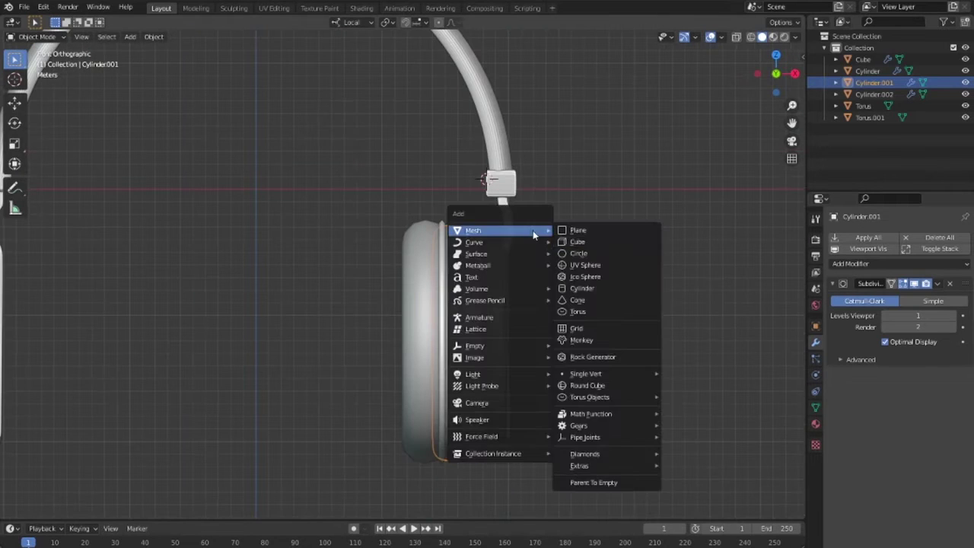
pyautogui.click(598, 239)
pyautogui.press('r')
pyautogui.press('y')
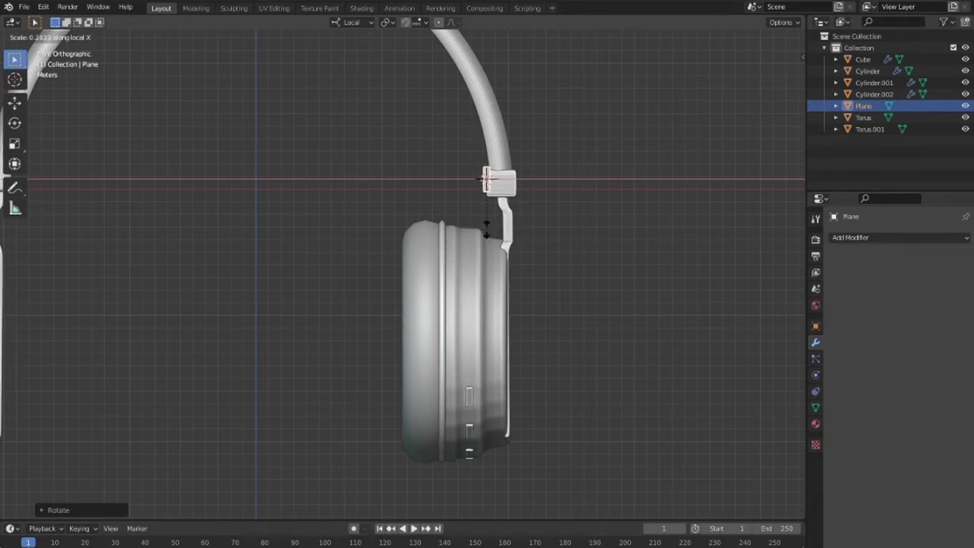
pyautogui.click(487, 226)
pyautogui.scroll(3, 487, 267)
pyautogui.scroll(2, 487, 267)
# Stretch the plane tall beside the hinge and rotate it about its local Z
pyautogui.press('Tab')
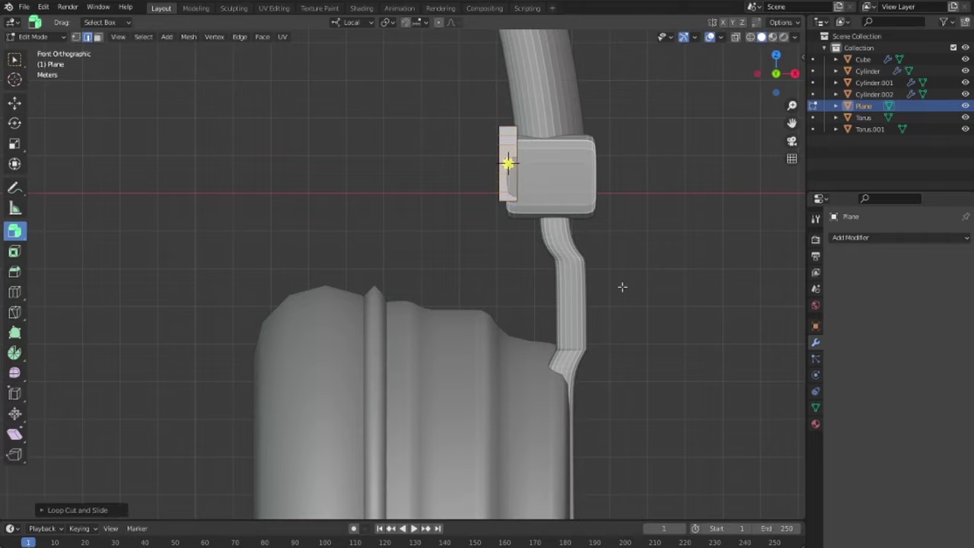
pyautogui.press('Tab')
pyautogui.press('s')
pyautogui.moveTo(627, 343); pyautogui.dragTo(702, 267, button='middle')
pyautogui.press('s')
pyautogui.click(696, 329)
pyautogui.press('KP_1')
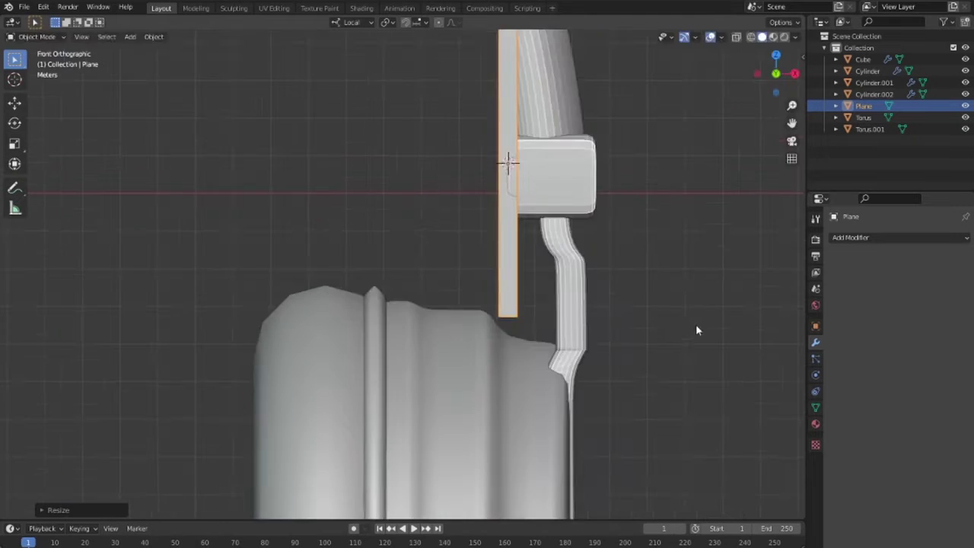
pyautogui.scroll(-3, 696, 329)
pyautogui.moveTo(645, 322)
pyautogui.mouseDown(button='middle')
pyautogui.moveTo(611, 308)
pyautogui.moveTo(600, 379)
pyautogui.mouseUp(button='middle')
pyautogui.press('r')
pyautogui.press('z')
pyautogui.press('z')
pyautogui.press('Return')
# Move the plane's edge and spin it into a curved arc
pyautogui.press('g')
pyautogui.moveTo(523, 368); pyautogui.dragTo(515, 326, button='middle')
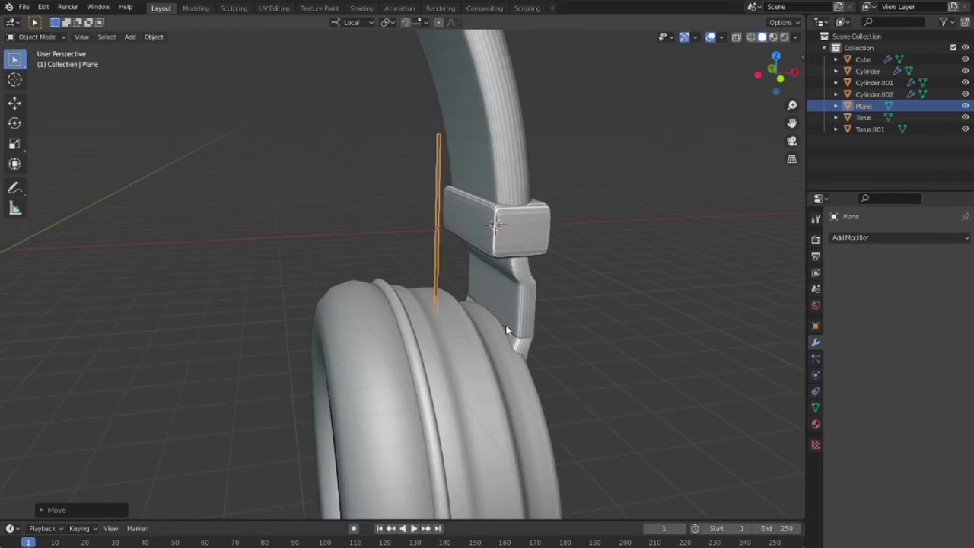
pyautogui.press('Tab')
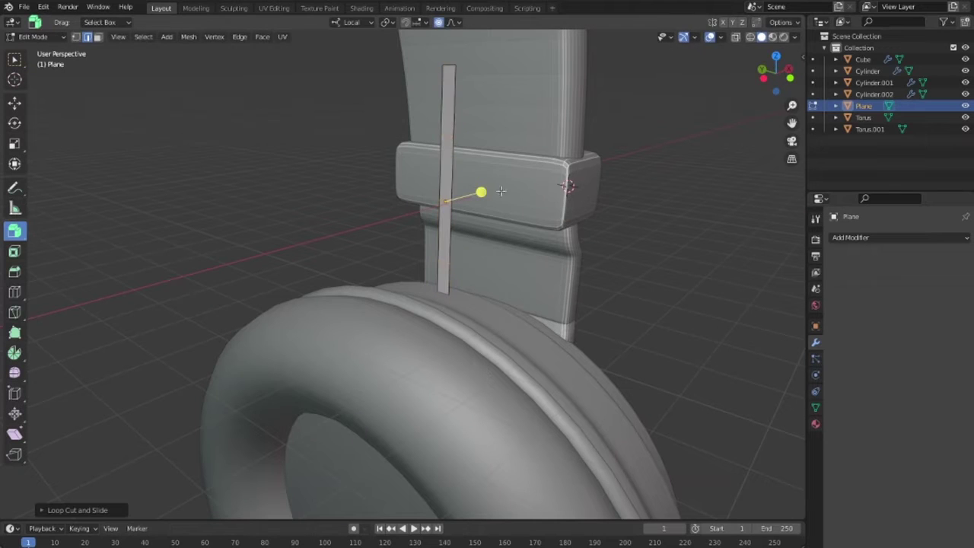
pyautogui.click(528, 225)
pyautogui.moveTo(528, 226); pyautogui.dragTo(461, 240, button='middle')
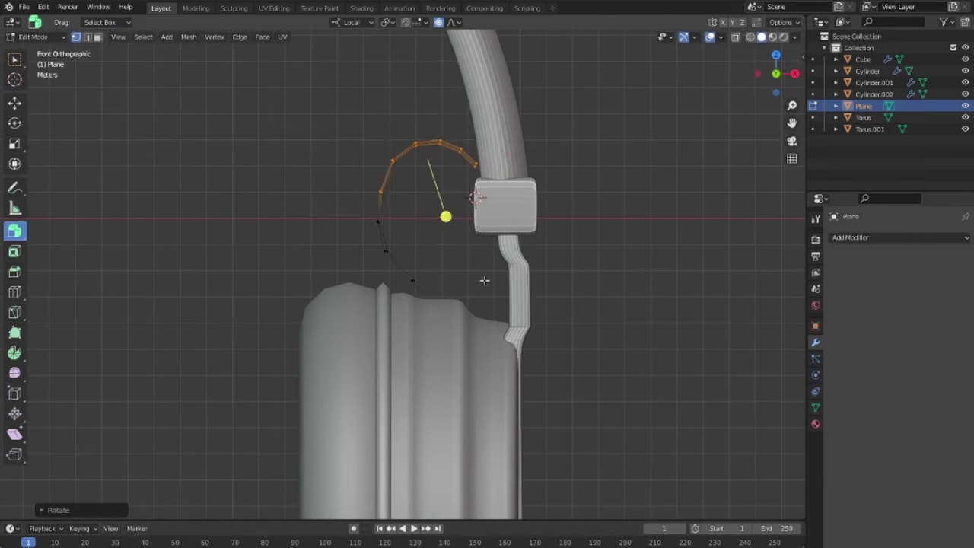
pyautogui.moveTo(443, 153); pyautogui.dragTo(537, 305)
# Twist the strip's end toward the ear cup with smooth falloff, checking it in X-ray
pyautogui.moveTo(447, 284); pyautogui.dragTo(533, 228, button='middle')
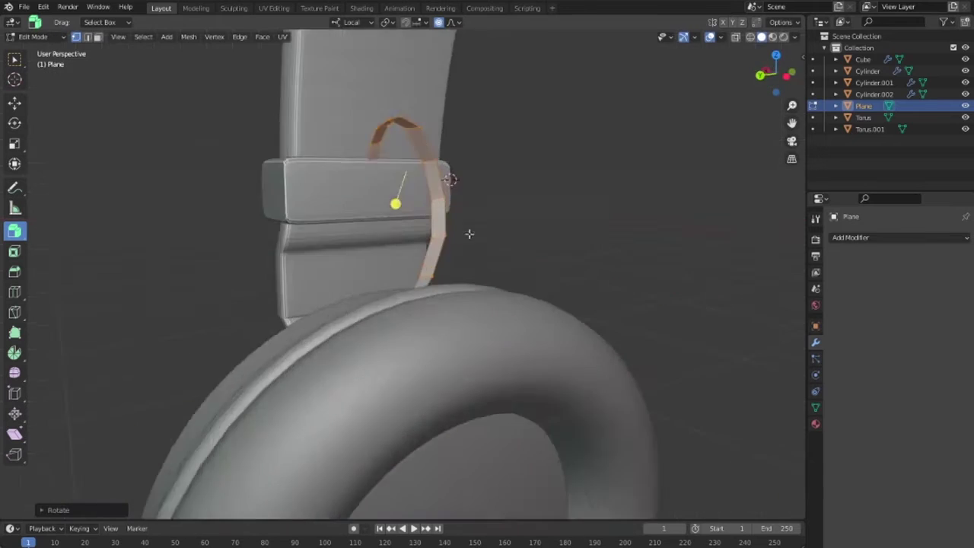
pyautogui.press('g')
pyautogui.click(566, 189)
pyautogui.press('r')
pyautogui.moveTo(565, 189)
pyautogui.mouseDown(button='middle')
pyautogui.moveTo(579, 323)
pyautogui.moveTo(327, 184)
pyautogui.mouseUp(button='middle')
pyautogui.click(578, 323)
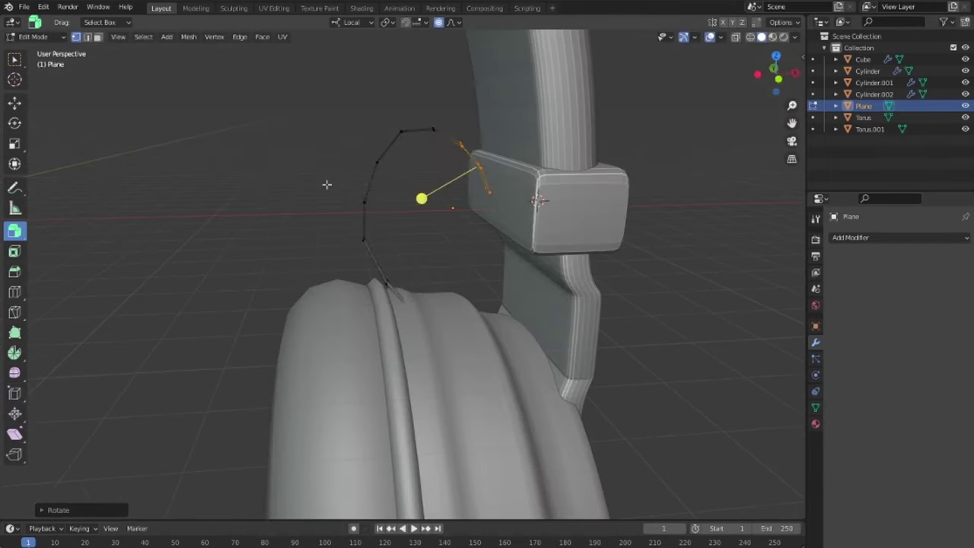
pyautogui.click(445, 267)
pyautogui.hotkey('shift', 'z')
pyautogui.moveTo(444, 266); pyautogui.dragTo(467, 347, button='middle')
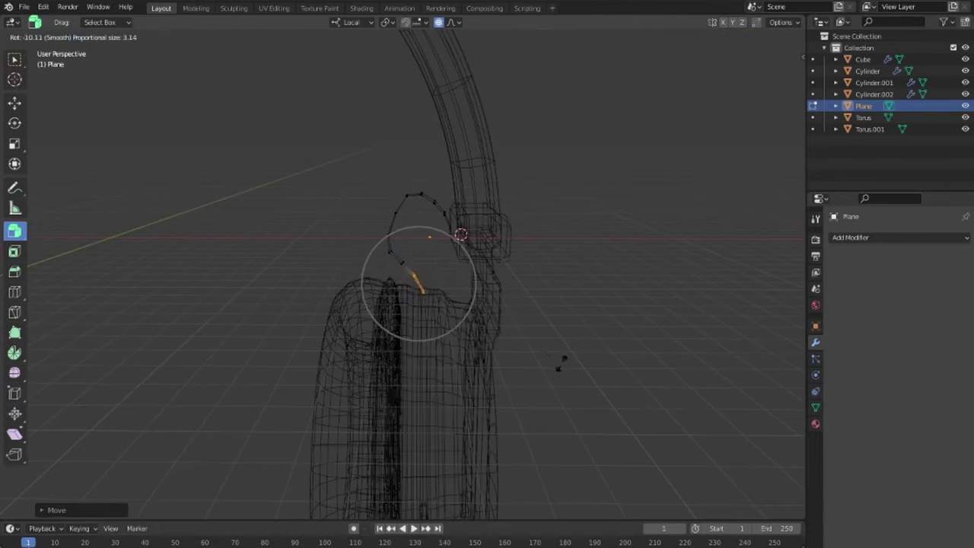
pyautogui.click(561, 363)
pyautogui.moveTo(561, 364); pyautogui.dragTo(491, 289, button='middle')
pyautogui.hotkey('shift', 'z')
pyautogui.press('KP_Decimal')
# Add a Subdivision Surface modifier to the strip and edge-slide a loop along it
pyautogui.click(898, 238)
pyautogui.click(730, 445)
pyautogui.moveTo(670, 318); pyautogui.dragTo(449, 297, button='middle')
pyautogui.press('Tab')
pyautogui.scroll(3, 485, 401)
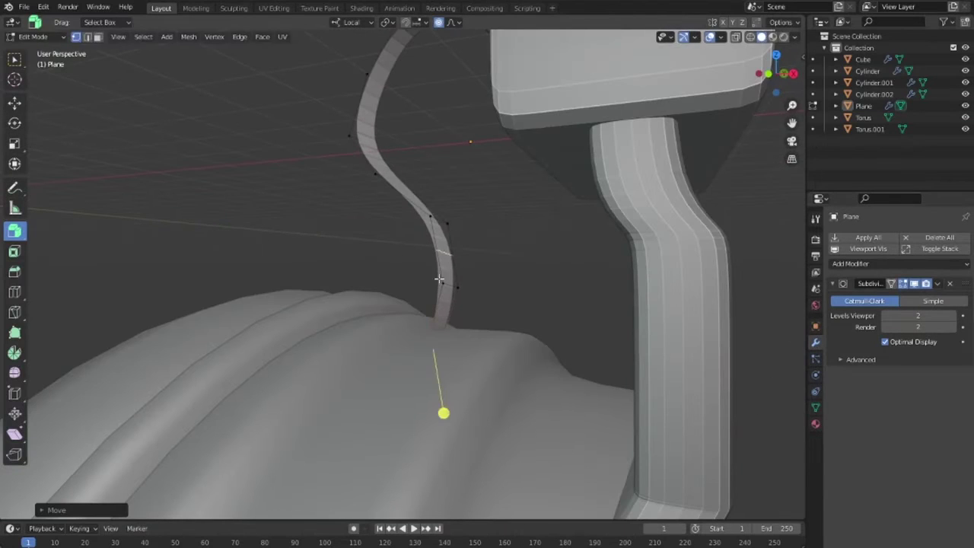
pyautogui.click(457, 303)
pyautogui.press('Tab')
pyautogui.moveTo(457, 303)
pyautogui.mouseDown(button='middle')
pyautogui.moveTo(644, 343)
pyautogui.moveTo(434, 299)
pyautogui.moveTo(457, 304)
pyautogui.mouseUp(button='middle')
# Narrow the strip along local X and thicken it with Extrude Along Normals
pyautogui.press('s')
pyautogui.press('x')
pyautogui.press('x')
pyautogui.click(509, 325)
pyautogui.press('Tab')
pyautogui.press('3')
pyautogui.press('a')
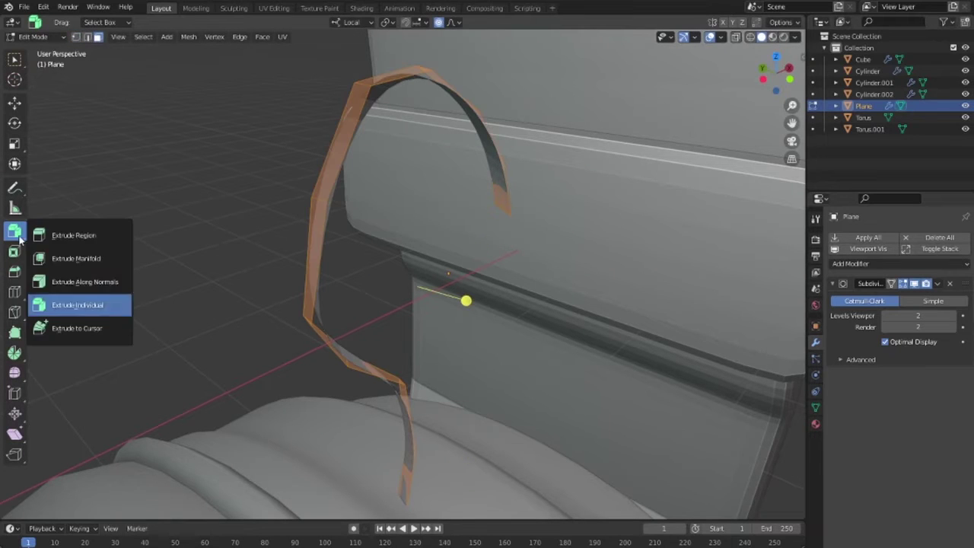
pyautogui.moveTo(14, 230); pyautogui.dragTo(76, 279)
pyautogui.moveTo(466, 301); pyautogui.dragTo(439, 282)
pyautogui.press('Tab')
# Orbit around the finished cable strip and select the hinge block
pyautogui.moveTo(439, 282)
pyautogui.mouseDown(button='middle')
pyautogui.moveTo(473, 331)
pyautogui.moveTo(374, 326)
pyautogui.mouseUp(button='middle')
pyautogui.scroll(-5, 376, 316)
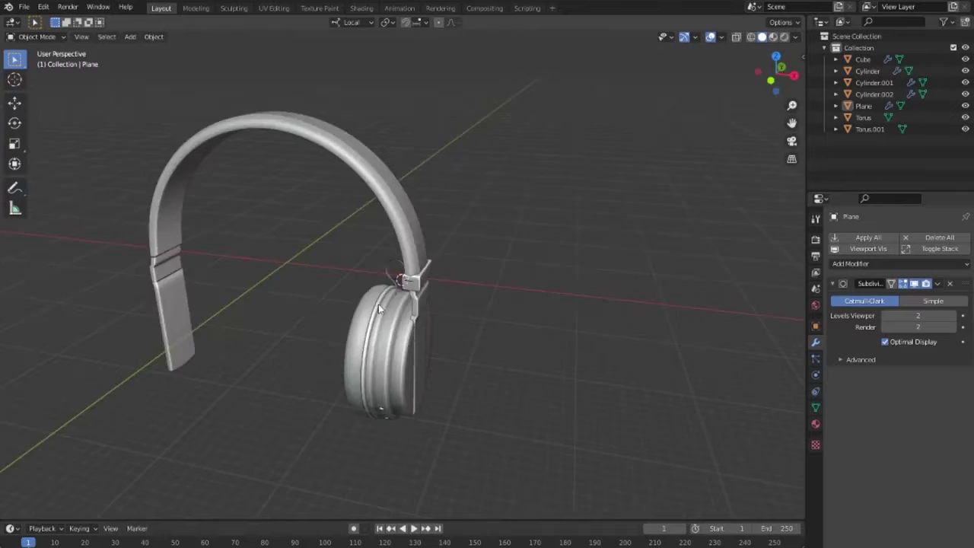
pyautogui.scroll(6, 516, 334)
pyautogui.scroll(1, 507, 335)
pyautogui.scroll(3, 507, 335)
pyautogui.click(547, 243)
# Add edge loops to the hinge block and inset a socket face beside the strip
pyautogui.press('Tab')
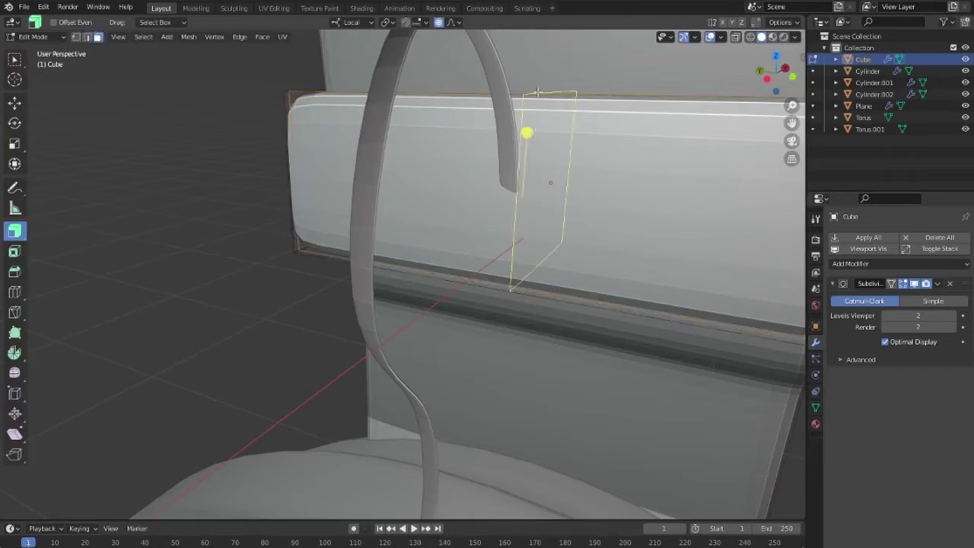
pyautogui.moveTo(524, 165); pyautogui.dragTo(514, 196)
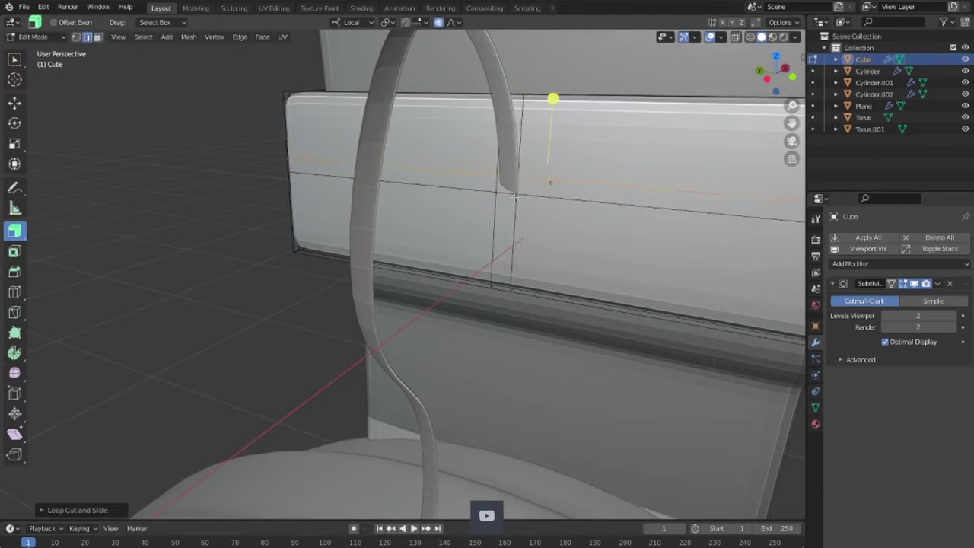
pyautogui.moveTo(512, 189)
pyautogui.mouseDown(button='middle')
pyautogui.moveTo(398, 181)
pyautogui.moveTo(496, 229)
pyautogui.mouseUp(button='middle')
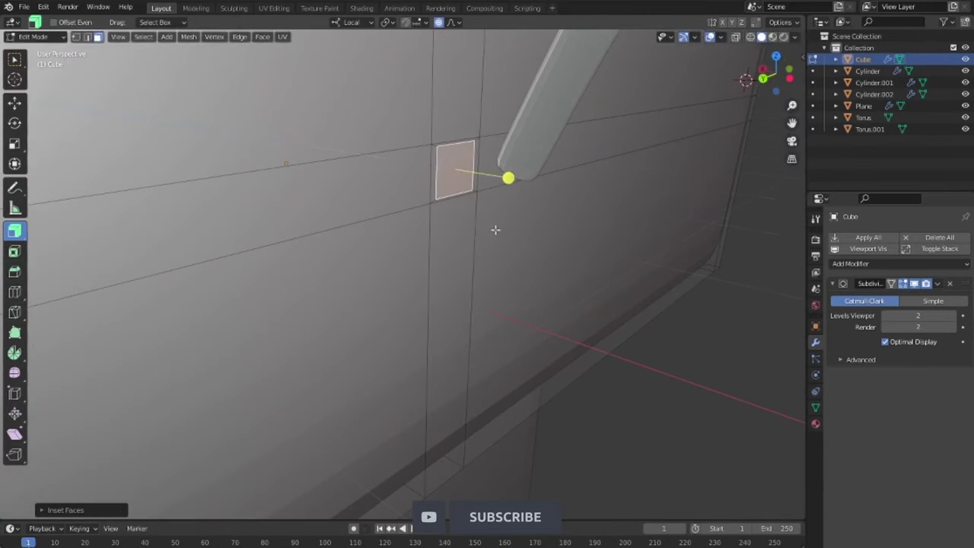
pyautogui.click(456, 182)
pyautogui.moveTo(457, 182); pyautogui.dragTo(615, 261, button='middle')
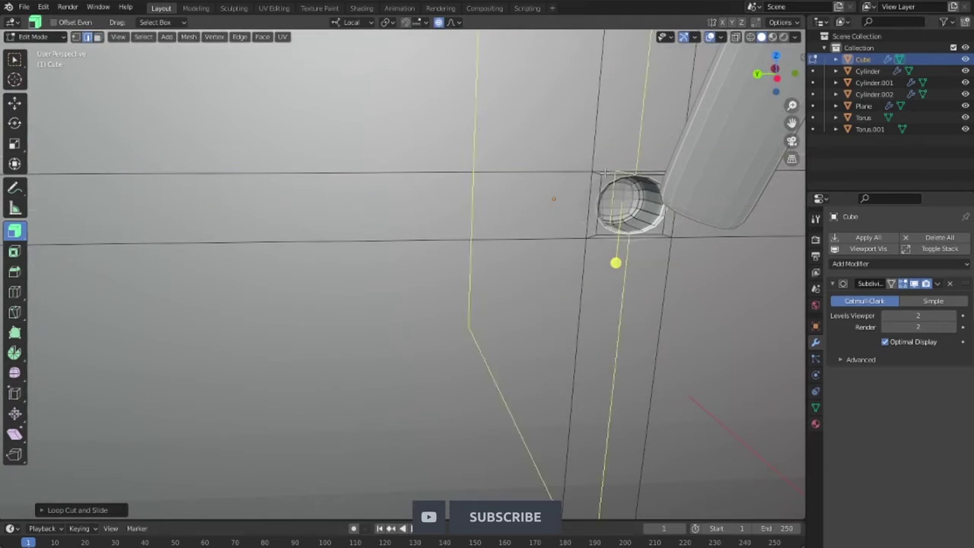
pyautogui.click(532, 220)
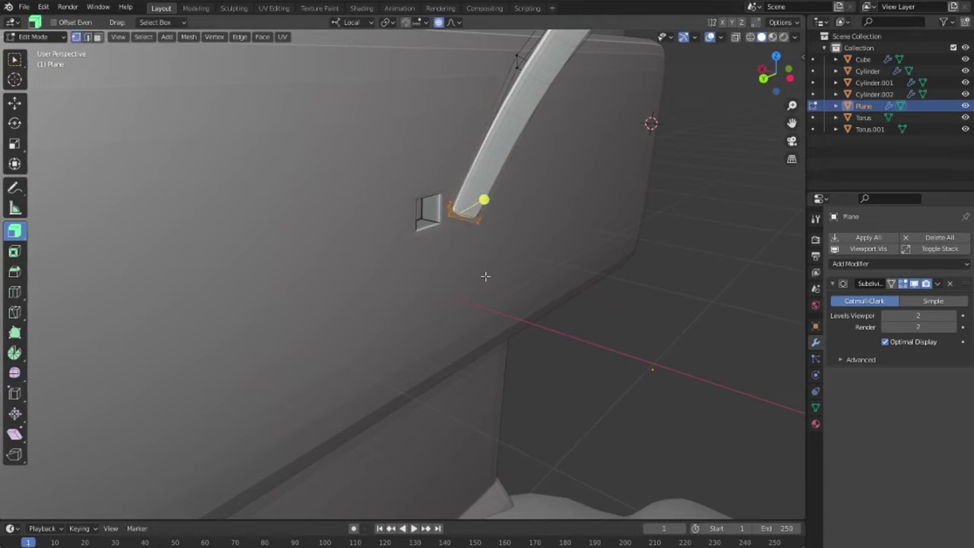
pyautogui.moveTo(486, 276)
pyautogui.mouseDown(button='middle')
pyautogui.moveTo(526, 292)
pyautogui.moveTo(513, 208)
pyautogui.moveTo(552, 315)
pyautogui.mouseUp(button='middle')
# Rotate the strip's end edge loop with proportional editing so it bends into the socket
pyautogui.keyDown('alt'); pyautogui.click(441, 423); pyautogui.keyUp('alt')
pyautogui.press('g')
pyautogui.press('r')
pyautogui.moveTo(558, 467)
pyautogui.keyDown('alt'); pyautogui.mouseDown(button='middle')
pyautogui.moveTo(355, 373)
pyautogui.moveTo(381, 391)
pyautogui.moveTo(456, 289)
pyautogui.moveTo(429, 173)
pyautogui.mouseUp(button='middle'); pyautogui.keyUp('alt')
pyautogui.click(476, 430)
pyautogui.hotkey('shift', 'z')
pyautogui.click(522, 233)
pyautogui.press('Tab')
pyautogui.scroll(-5, 522, 233)
pyautogui.moveTo(522, 233)
pyautogui.mouseDown(button='middle')
pyautogui.moveTo(432, 359)
pyautogui.moveTo(383, 373)
pyautogui.mouseUp(button='middle')
# Select the ear cup (Cylinder.001) and edge-slide a loop in Edit Mode
pyautogui.scroll(3, 383, 373)
pyautogui.click(407, 396)
pyautogui.press('Tab')
pyautogui.press('g')
pyautogui.press('g')
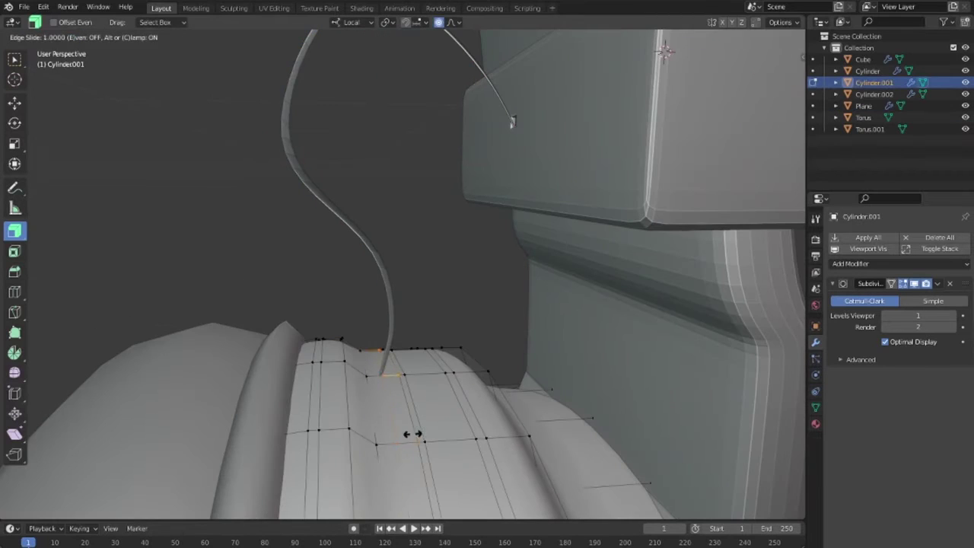
pyautogui.click(794, 36)
pyautogui.moveTo(533, 365)
pyautogui.mouseDown(button='middle')
pyautogui.moveTo(395, 427)
pyautogui.moveTo(435, 348)
pyautogui.moveTo(485, 454)
pyautogui.mouseUp(button='middle')
pyautogui.press('Escape')
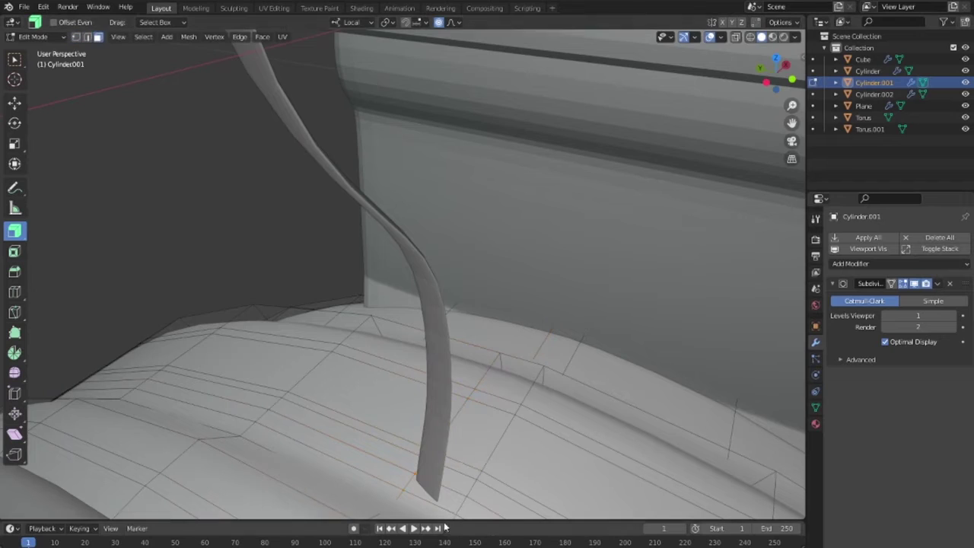
# Inset the face under the strip's lower end and push it into the ear cup
pyautogui.press('KP_Decimal')
pyautogui.press('s')
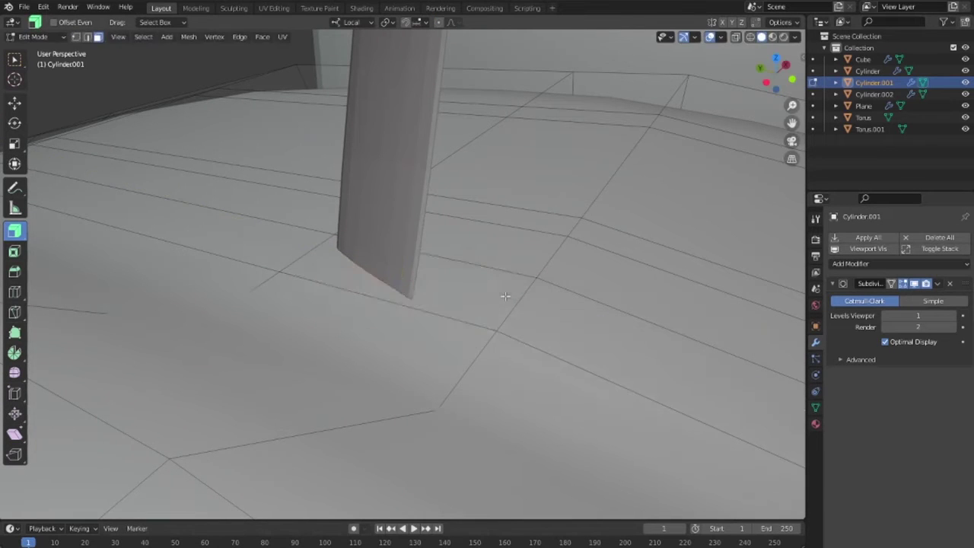
pyautogui.press('i')
pyautogui.click(503, 323)
pyautogui.press('g')
pyautogui.press('x')
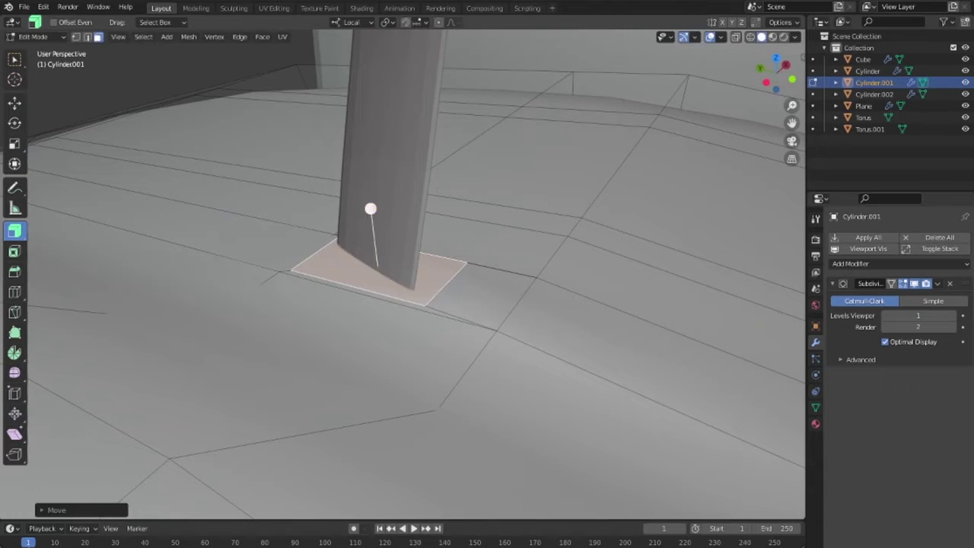
pyautogui.moveTo(370, 209); pyautogui.dragTo(390, 255)
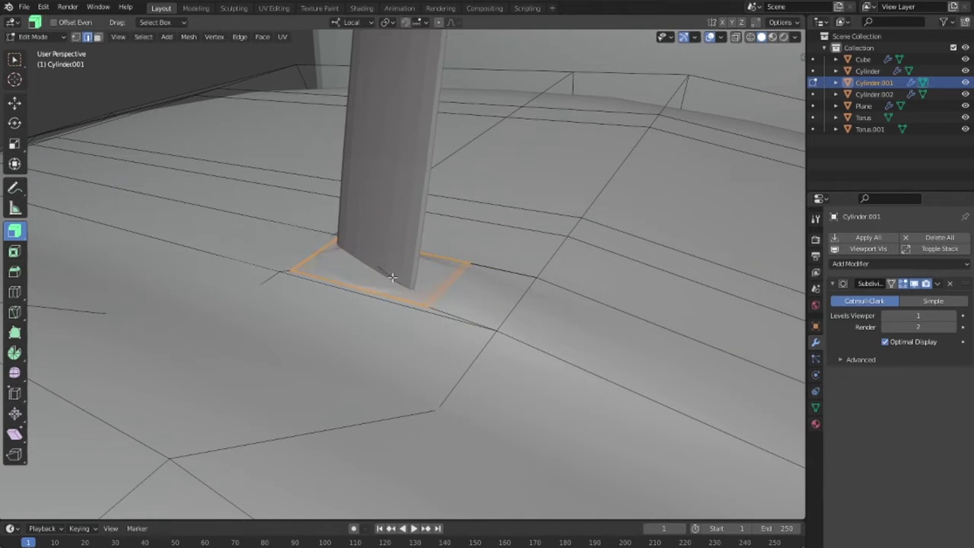
# Reposition the socket face using the X-ray view and check the recess
pyautogui.press('g')
pyautogui.hotkey('alt', 'z')
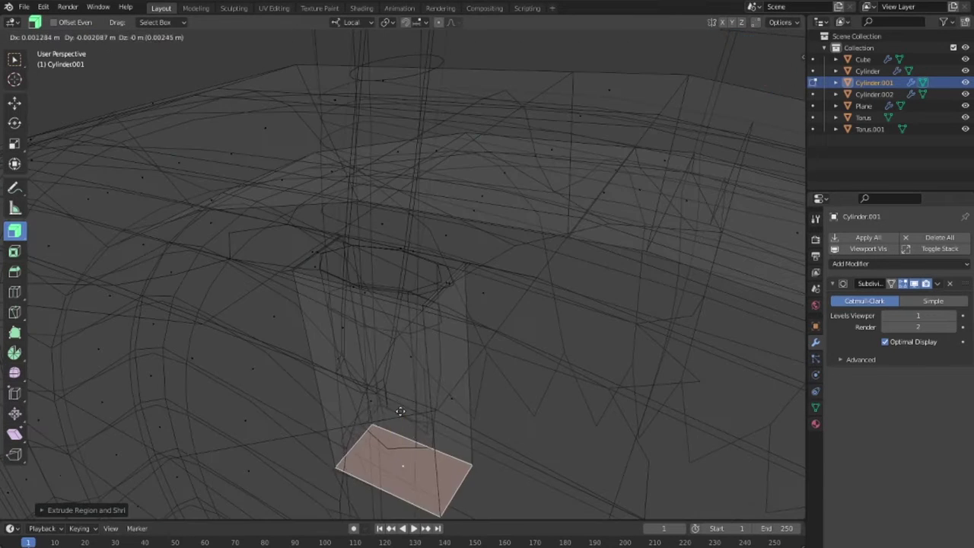
pyautogui.click(395, 320)
pyautogui.moveTo(395, 320)
pyautogui.mouseDown(button='middle')
pyautogui.moveTo(394, 337)
pyautogui.moveTo(396, 305)
pyautogui.mouseUp(button='middle')
pyautogui.hotkey('alt', 'z')
pyautogui.scroll(3, 388, 337)
# Add a Ctrl+R loop cut near the strip's lower end to tighten it
pyautogui.hotkey('ctrl', 'r')
pyautogui.click(471, 327)
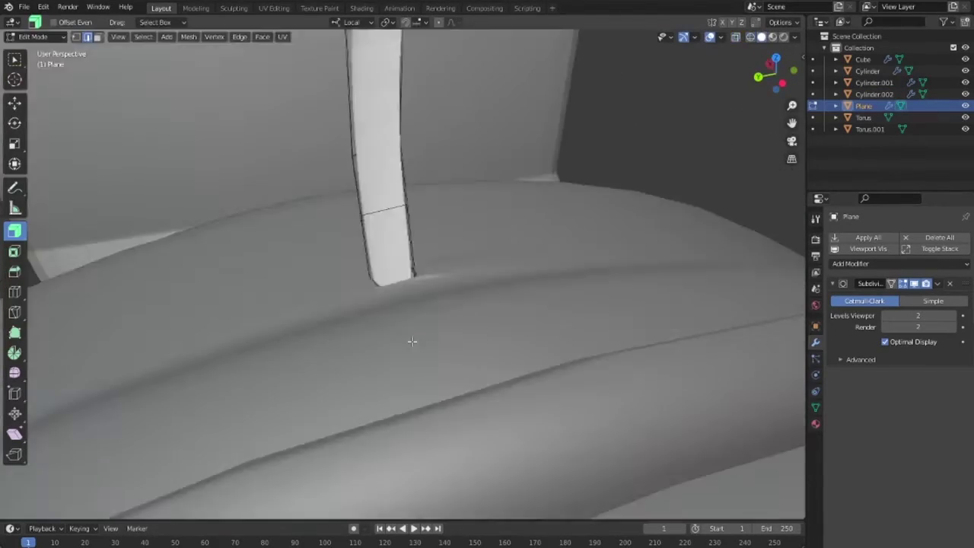
pyautogui.moveTo(412, 340); pyautogui.dragTo(409, 270, button='middle')
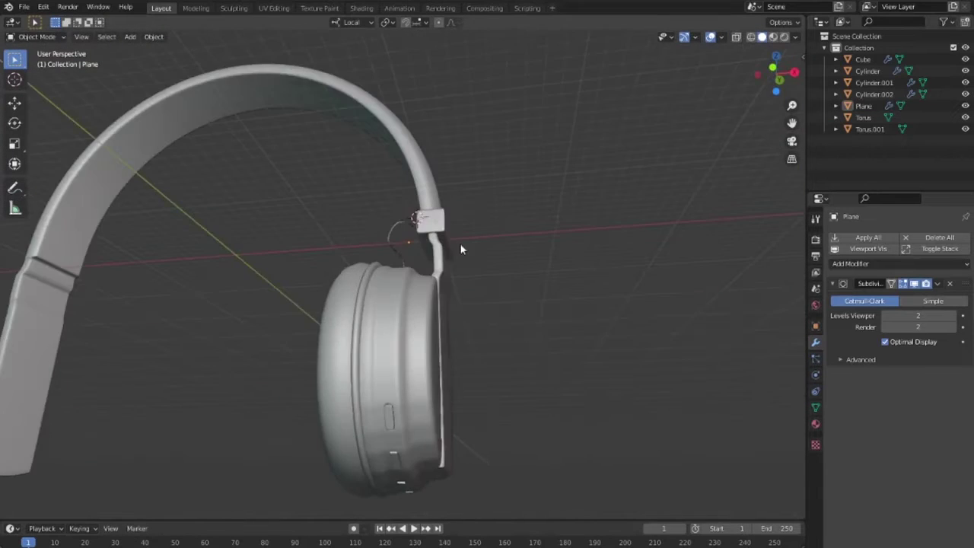
# Place the 3D cursor at the centre of the headphones
pyautogui.scroll(-5, 463, 245)
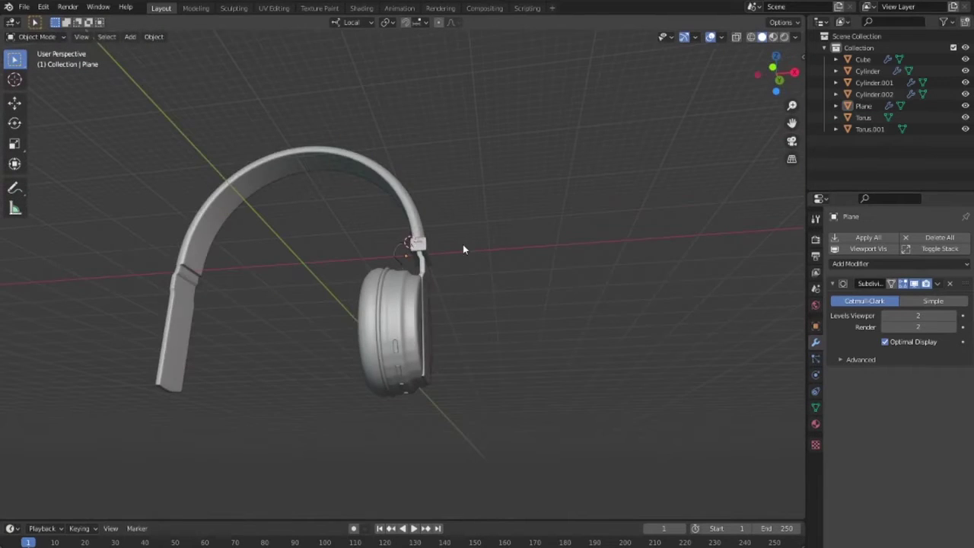
pyautogui.moveTo(463, 244); pyautogui.dragTo(350, 390, button='middle')
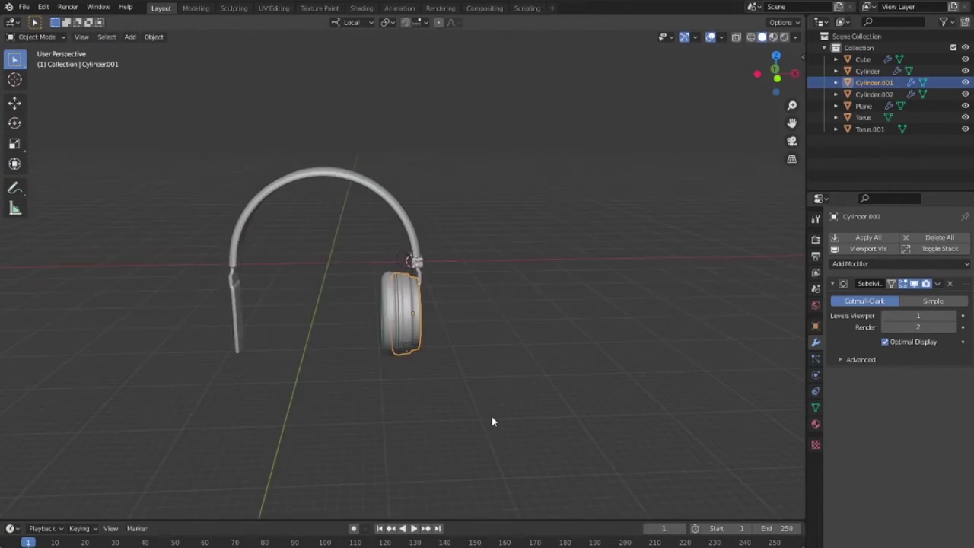
pyautogui.click(154, 37)
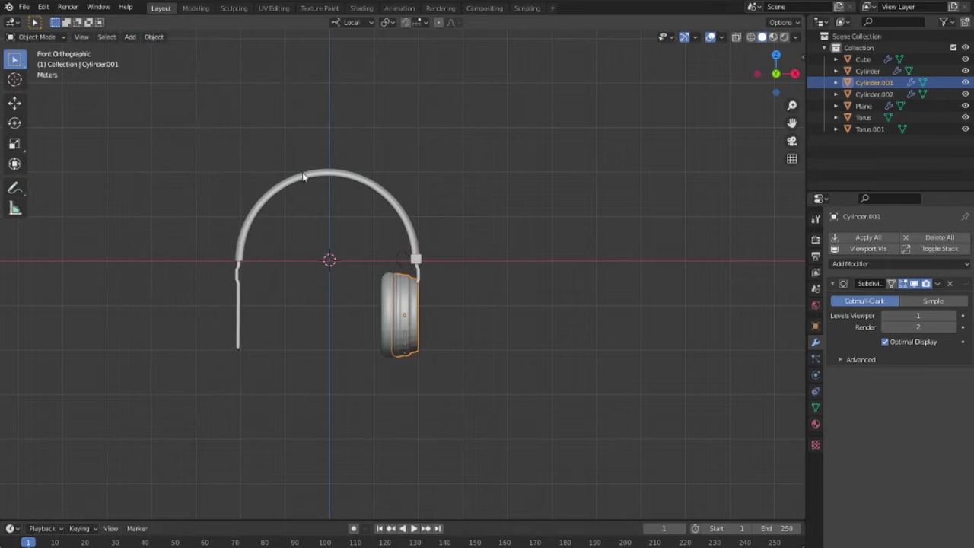
pyautogui.click(154, 37)
pyautogui.click(306, 87)
pyautogui.click(154, 37)
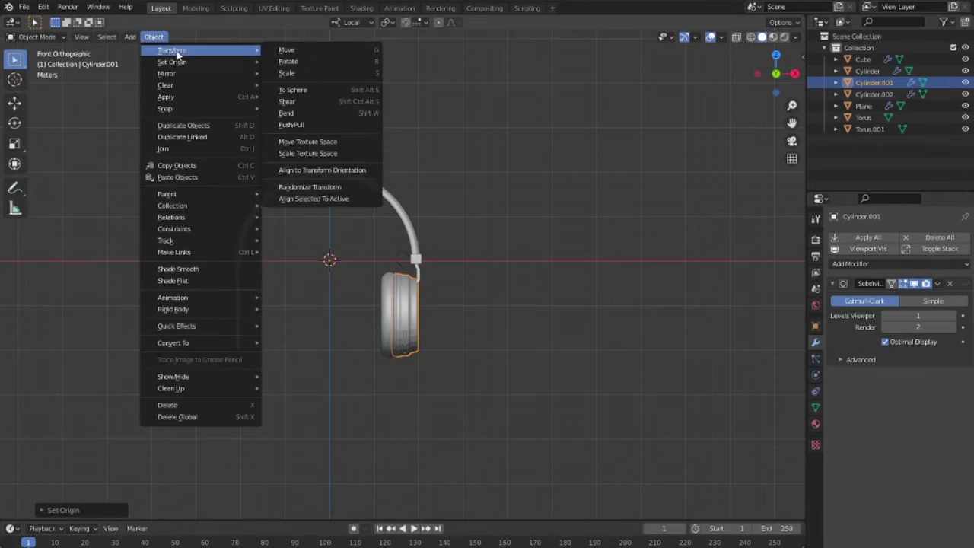
pyautogui.press('z')
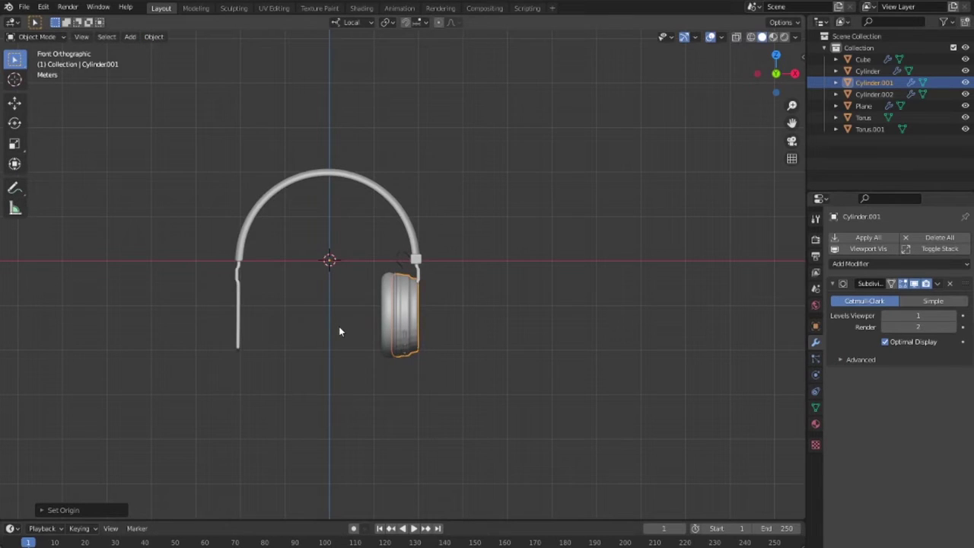
pyautogui.scroll(5, 338, 326)
pyautogui.scroll(4, 357, 287)
pyautogui.moveTo(346, 364)
pyautogui.mouseDown(button='middle')
pyautogui.moveTo(459, 276)
pyautogui.moveTo(386, 352)
pyautogui.mouseUp(button='middle')
# Move the ear cup (Cylinder.001) origin to the 3D cursor and add a Mirror modifier
pyautogui.click(154, 37)
pyautogui.click(344, 80)
pyautogui.scroll(-4, 438, 294)
pyautogui.scroll(-4, 524, 435)
pyautogui.click(875, 263)
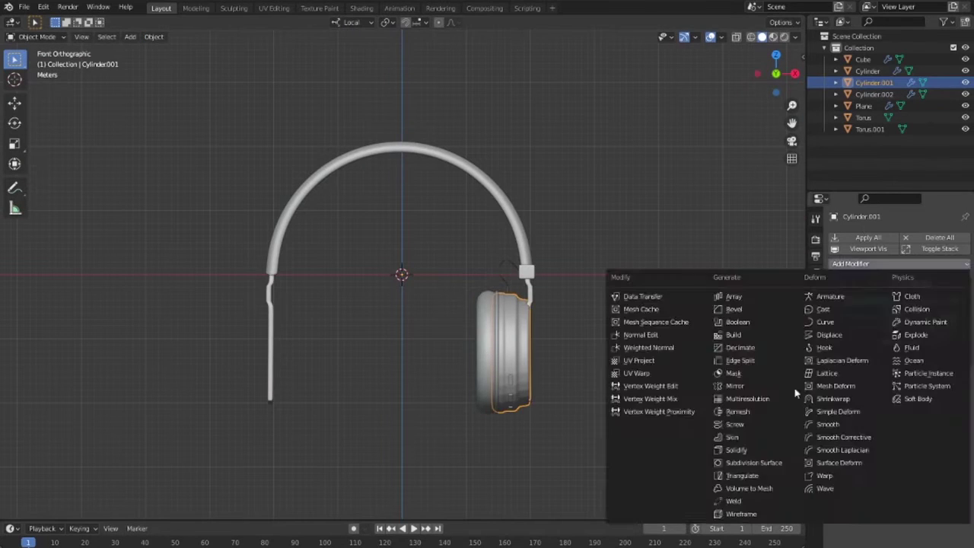
pyautogui.click(749, 388)
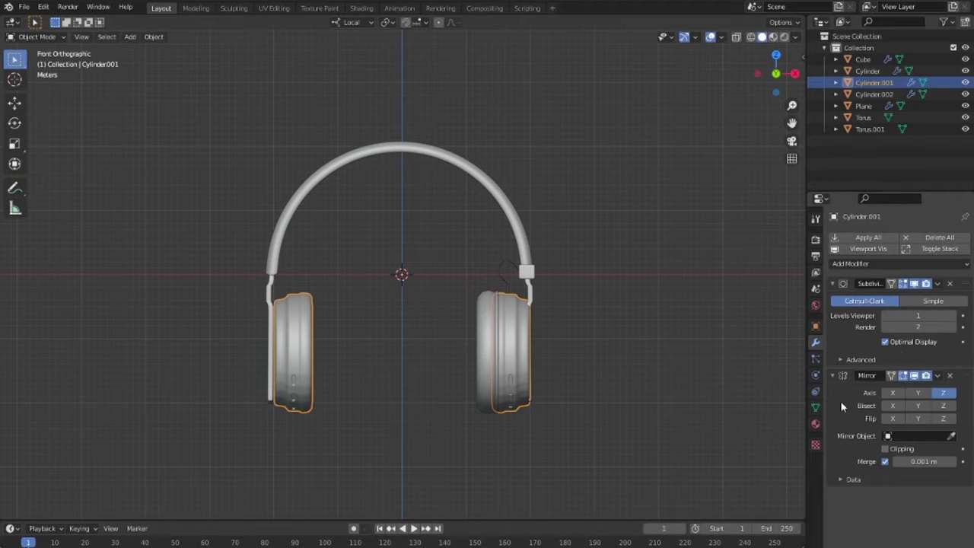
# Set the cushion ring (Torus) origin to the cursor and give it a Mirror modifier
pyautogui.click(505, 327)
pyautogui.click(875, 237)
pyautogui.click(735, 359)
pyautogui.click(918, 300)
pyautogui.click(892, 300)
pyautogui.click(154, 36)
pyautogui.click(352, 89)
pyautogui.hotkey('ctrl', 'z')
pyautogui.click(898, 263)
pyautogui.click(734, 365)
# Mirror the second cushion ring (Torus.001) across Z about the 3D cursor
pyautogui.click(517, 312)
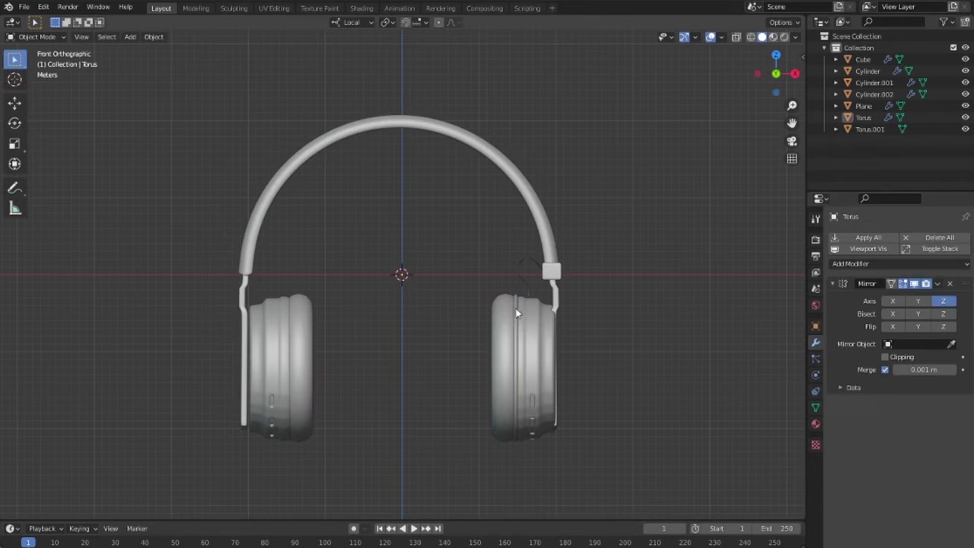
pyautogui.click(154, 36)
pyautogui.click(326, 147)
pyautogui.click(898, 263)
pyautogui.click(730, 406)
pyautogui.click(943, 300)
# Mirror the small ear cup details (Cylinder.002) across Z about the 3D cursor
pyautogui.click(532, 403)
pyautogui.click(898, 264)
pyautogui.click(153, 36)
pyautogui.click(327, 147)
pyautogui.click(898, 263)
pyautogui.click(735, 365)
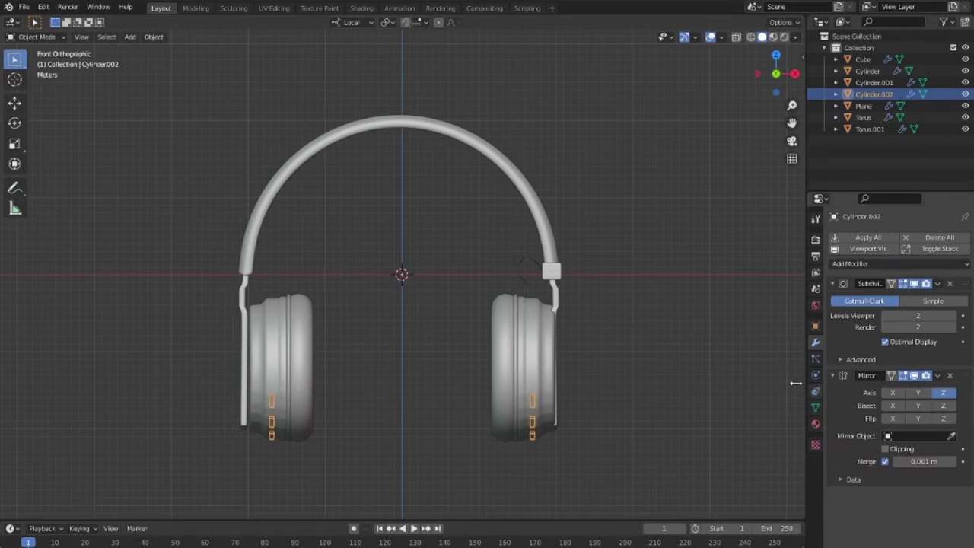
# Mirror the cable hook (Plane) across Z about the 3D cursor
pyautogui.click(524, 274)
pyautogui.click(154, 36)
pyautogui.click(326, 148)
pyautogui.click(897, 263)
pyautogui.click(734, 365)
pyautogui.click(943, 393)
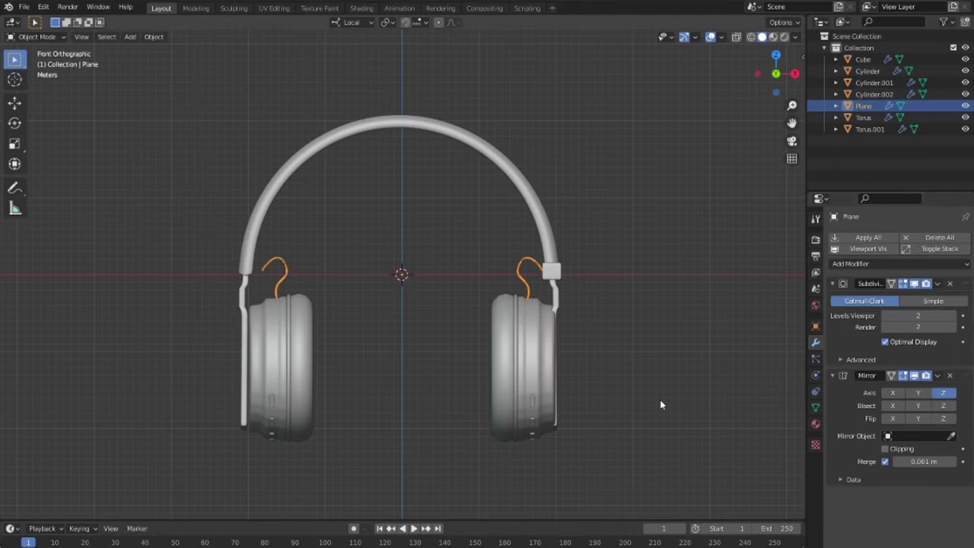
pyautogui.moveTo(653, 399); pyautogui.dragTo(348, 424, button='middle')
pyautogui.scroll(5, 348, 423)
# Add an edge loop around the left ear cup in Edit Mode
pyautogui.click(242, 320)
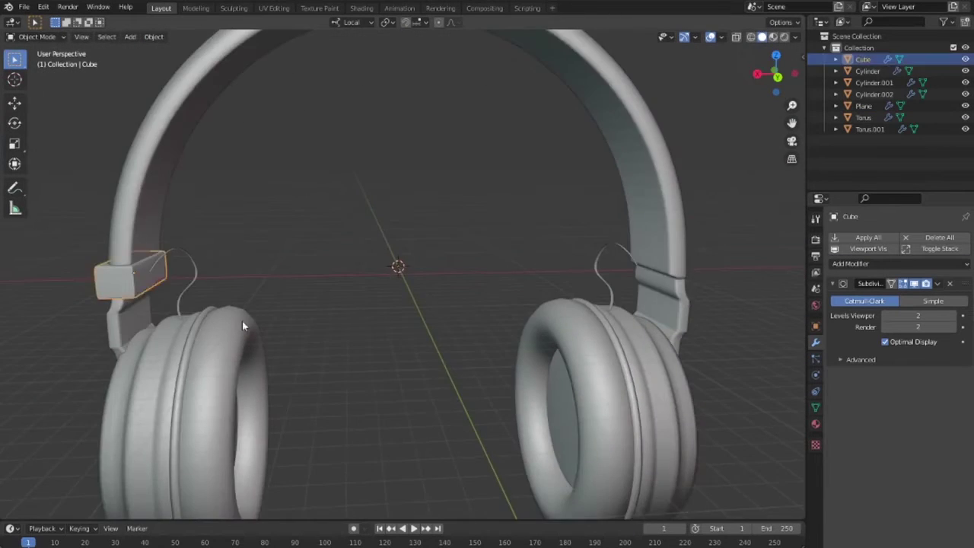
pyautogui.moveTo(242, 320); pyautogui.dragTo(559, 407, button='middle')
pyautogui.press('Tab')
pyautogui.moveTo(305, 341); pyautogui.dragTo(224, 402, button='middle')
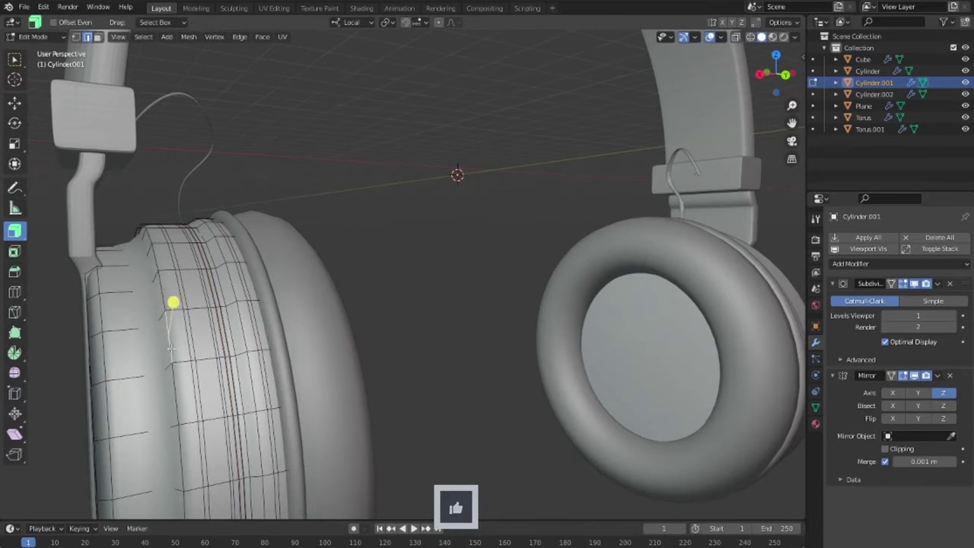
pyautogui.keyDown('alt'); pyautogui.click(175, 302); pyautogui.keyUp('alt')
# Inspect the new ear cup loop from several angles, then return to Object Mode
pyautogui.scroll(-3, 194, 366)
pyautogui.moveTo(194, 367); pyautogui.dragTo(302, 378, button='middle')
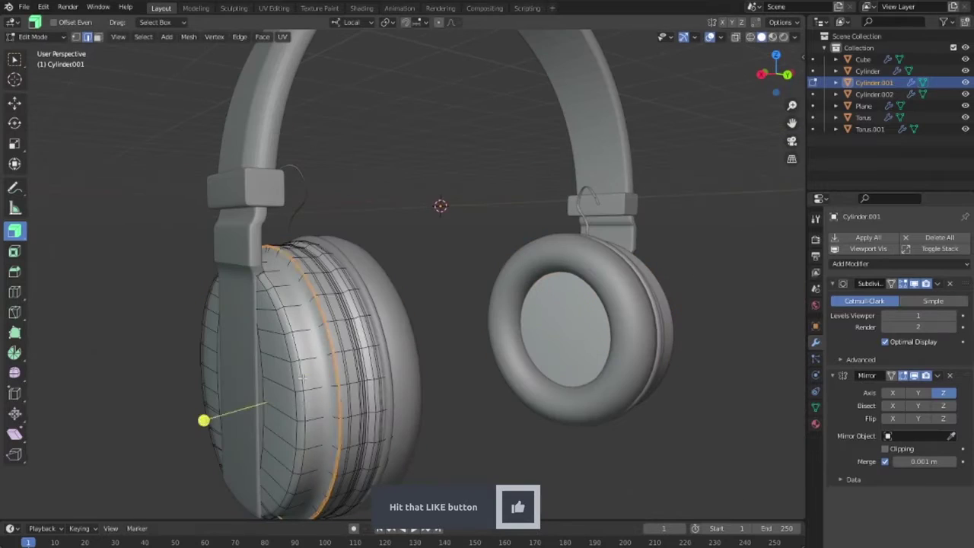
pyautogui.moveTo(327, 424); pyautogui.dragTo(322, 404, button='middle')
pyautogui.scroll(5, 98, 429)
pyautogui.moveTo(98, 429); pyautogui.dragTo(311, 347, button='middle')
pyautogui.scroll(-3, 267, 361)
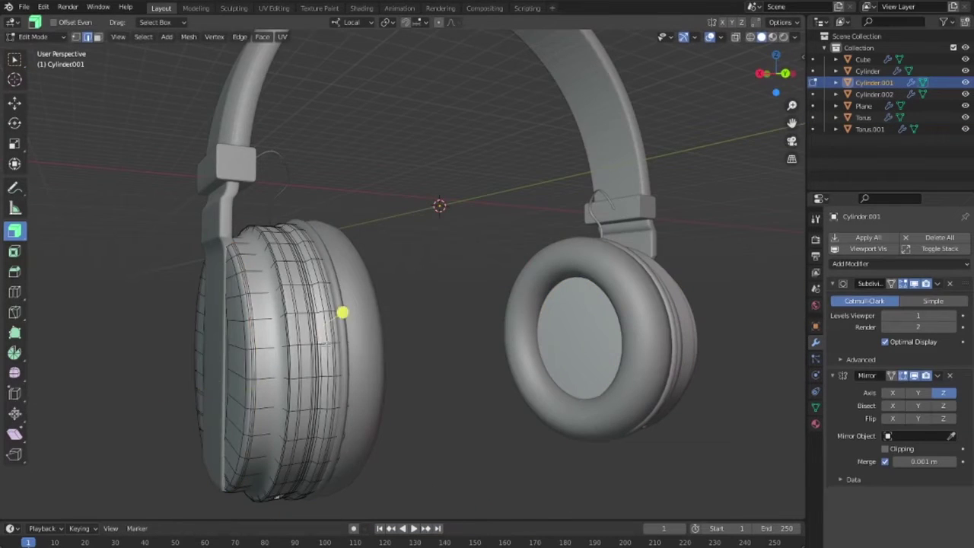
pyautogui.scroll(3, 387, 386)
pyautogui.moveTo(450, 422)
pyautogui.mouseDown(button='middle')
pyautogui.moveTo(260, 363)
pyautogui.moveTo(294, 286)
pyautogui.mouseUp(button='middle')
pyautogui.scroll(-3, 279, 383)
pyautogui.press('Tab')
pyautogui.press('Tab')
# Orbit around the mirrored headphones to check the ear cup from both sides
pyautogui.scroll(3, 279, 382)
pyautogui.scroll(-3, 429, 367)
pyautogui.moveTo(430, 366); pyautogui.dragTo(332, 381, button='middle')
pyautogui.scroll(3, 372, 385)
pyautogui.scroll(2, 288, 363)
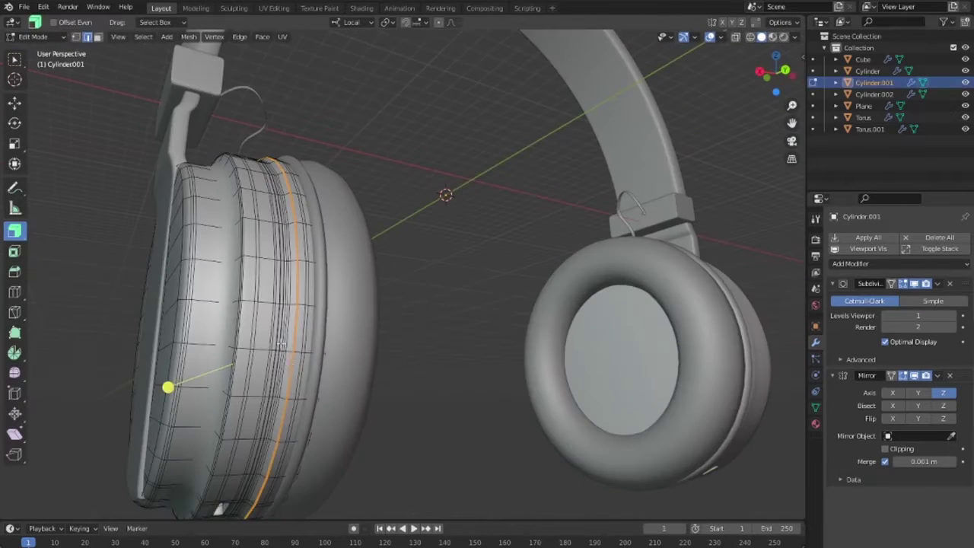
pyautogui.scroll(-2, 286, 382)
pyautogui.scroll(-3, 424, 387)
pyautogui.moveTo(591, 435); pyautogui.dragTo(494, 355, button='middle')
pyautogui.scroll(4, 494, 355)
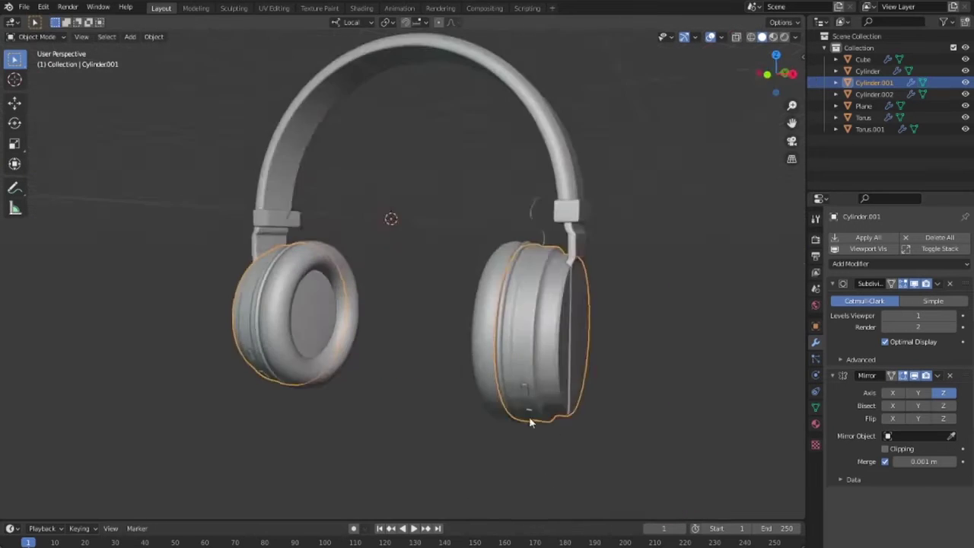
pyautogui.moveTo(530, 423)
pyautogui.mouseDown(button='middle')
pyautogui.moveTo(570, 437)
pyautogui.moveTo(561, 437)
pyautogui.mouseUp(button='middle')
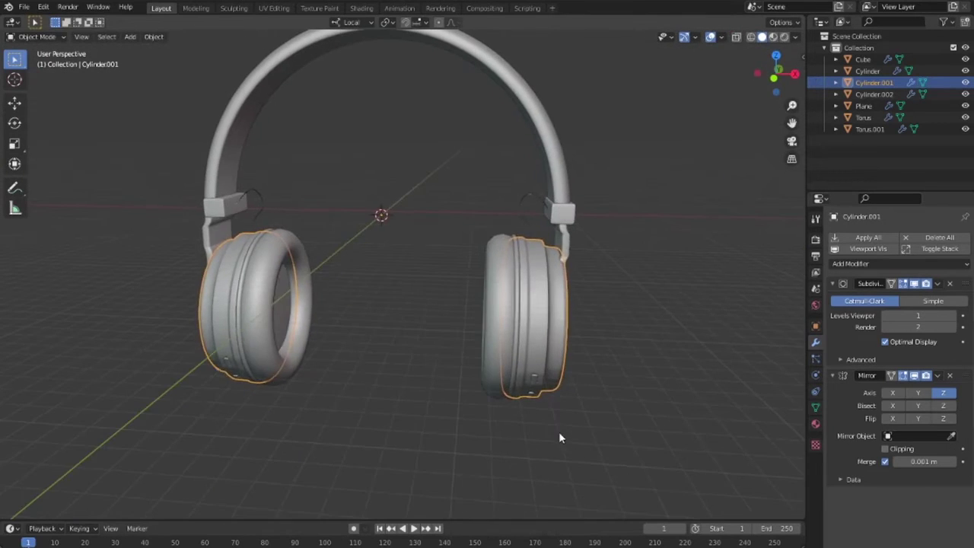
pyautogui.scroll(3, 559, 432)
# Edit the isolated cushion ring, shifting it about 0.029 m along its local X
pyautogui.click(557, 372)
pyautogui.press('Tab')
pyautogui.moveTo(554, 391); pyautogui.dragTo(723, 408, button='middle')
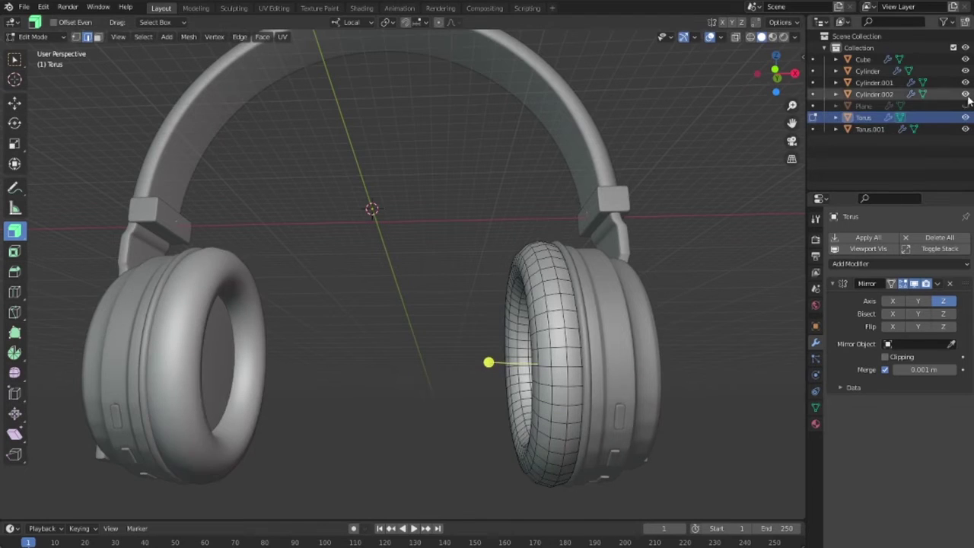
pyautogui.keyDown('ctrl'); pyautogui.click(965, 117); pyautogui.keyUp('ctrl')
pyautogui.moveTo(533, 251); pyautogui.dragTo(569, 276, button='middle')
pyautogui.press('Tab')
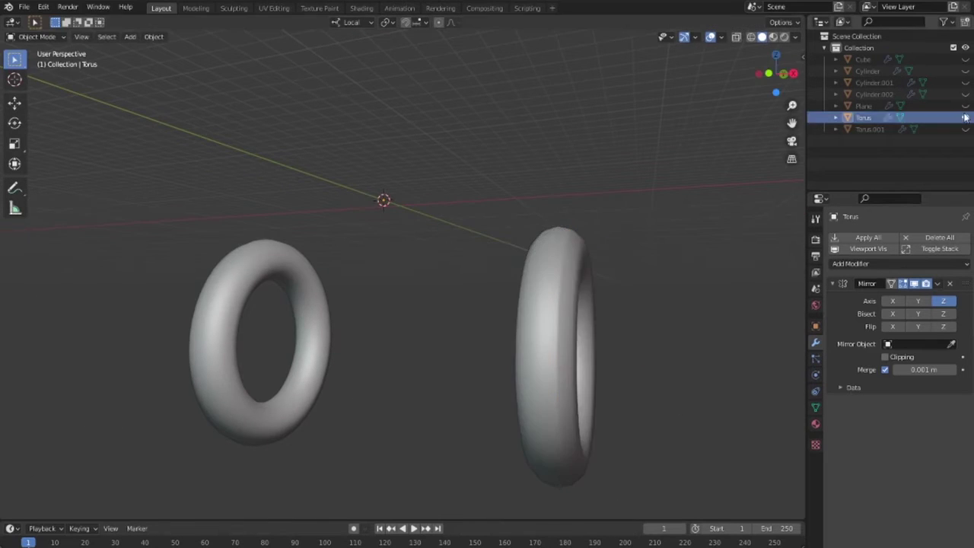
pyautogui.moveTo(637, 369); pyautogui.dragTo(602, 295, button='middle')
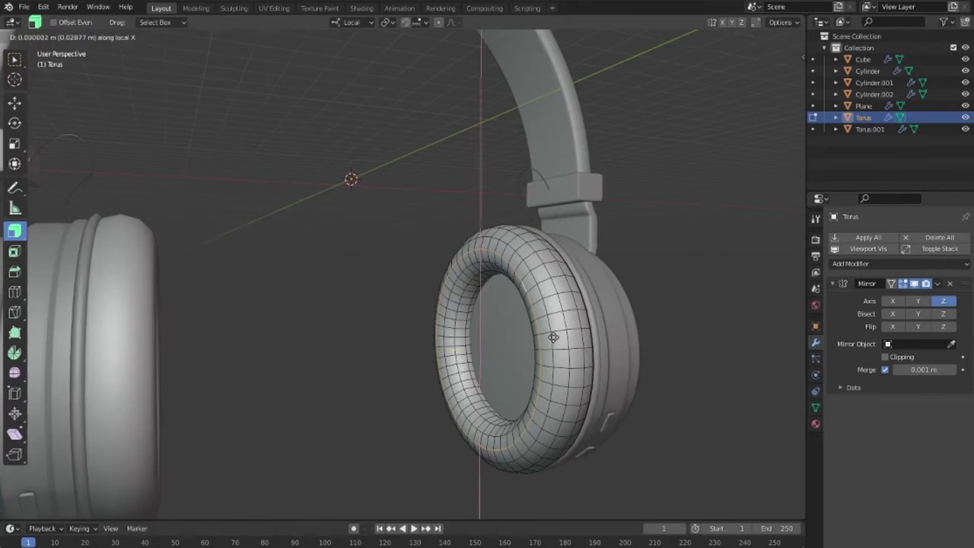
pyautogui.moveTo(583, 359)
pyautogui.mouseDown(button='middle')
pyautogui.moveTo(532, 344)
pyautogui.moveTo(455, 341)
pyautogui.mouseUp(button='middle')
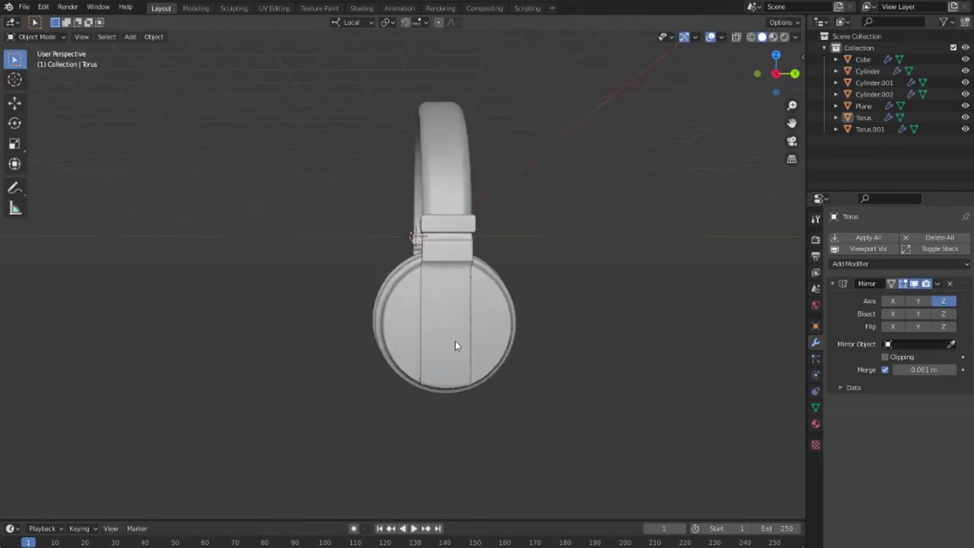
# Add a text object reading 'Wireless' from the side view
pyautogui.press('KP_3')
pyautogui.hotkey('shift', 'a')
pyautogui.click(375, 385)
pyautogui.scroll(-3, 311, 398)
pyautogui.press('g')
pyautogui.click(482, 342)
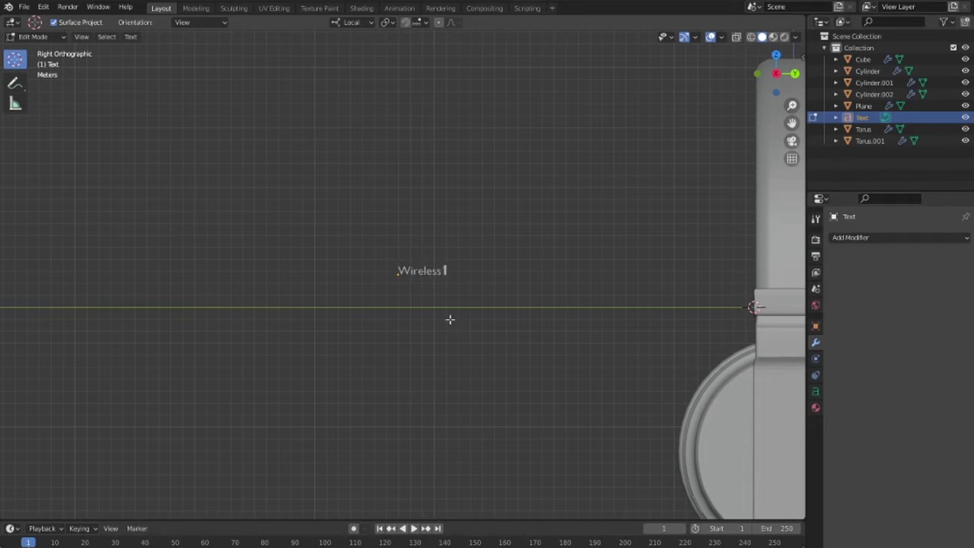
pyautogui.press('Tab')
# Scale and move the 'Wireless' text onto the outer face of the ear cup
pyautogui.scroll(-3, 450, 319)
pyautogui.press('s')
pyautogui.click(722, 358)
pyautogui.press('KP_1')
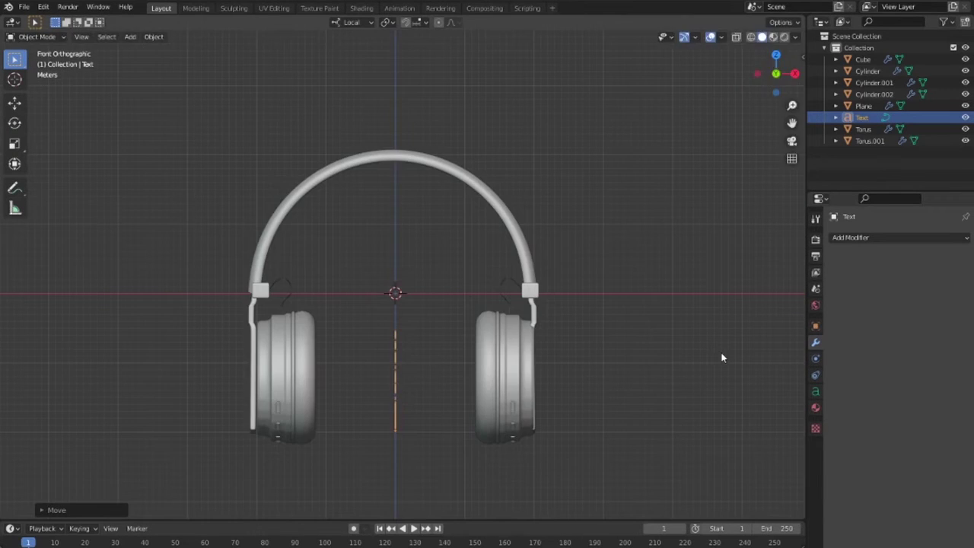
pyautogui.moveTo(546, 428); pyautogui.dragTo(663, 449, button='middle')
pyautogui.press('KP_3')
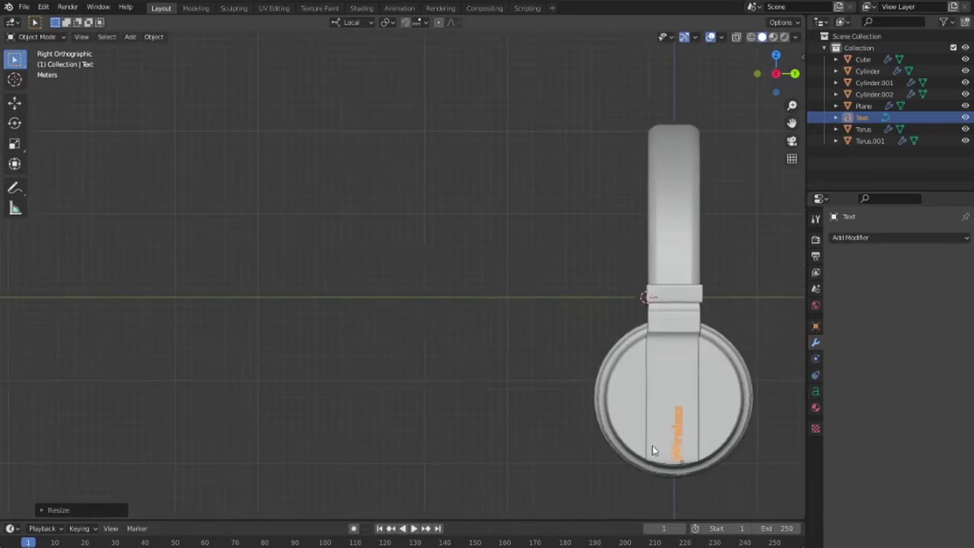
pyautogui.press('s')
pyautogui.click(347, 283)
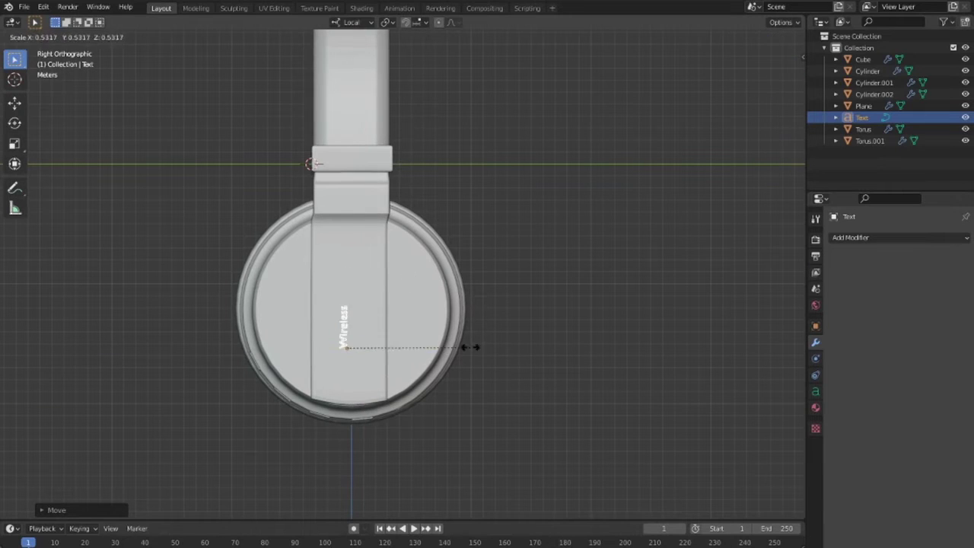
pyautogui.click(510, 362)
pyautogui.scroll(5, 508, 372)
pyautogui.scroll(-2, 626, 402)
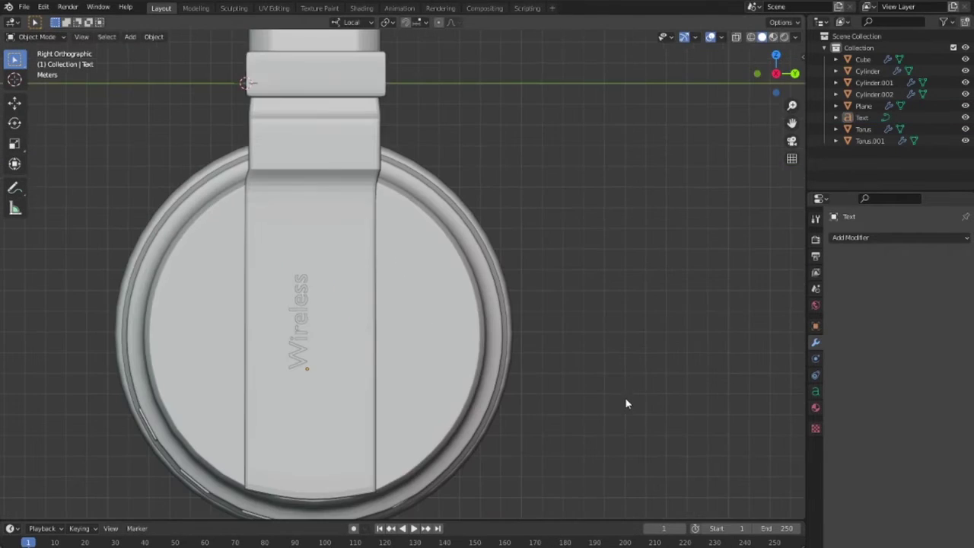
# Duplicate it as a 'Stereo Dynamic Headphones' line with Size 0.380
pyautogui.click(462, 389)
pyautogui.press('Tab')
pyautogui.hotkey('ctrl', 'BackSpace')
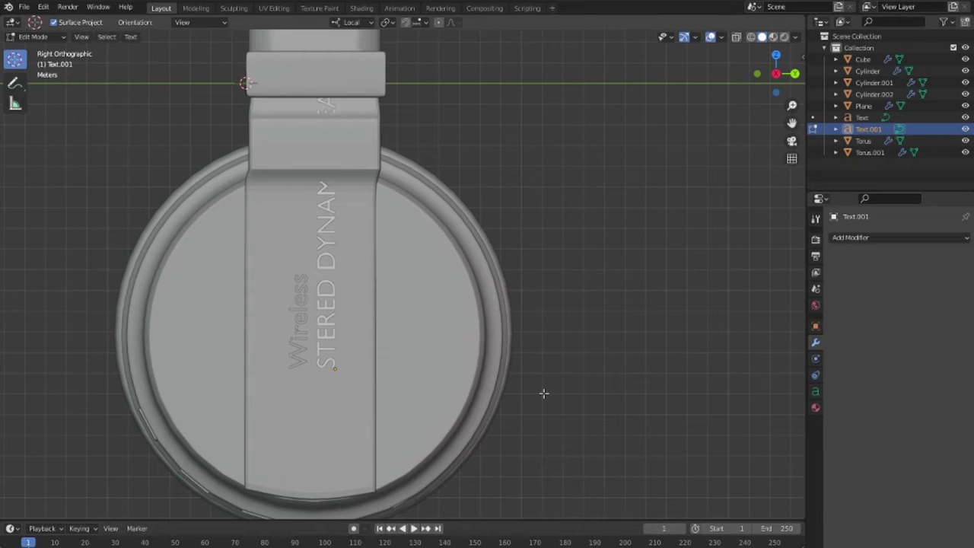
pyautogui.hotkey('ctrl', 'a')
pyautogui.click(815, 391)
pyautogui.click(843, 381)
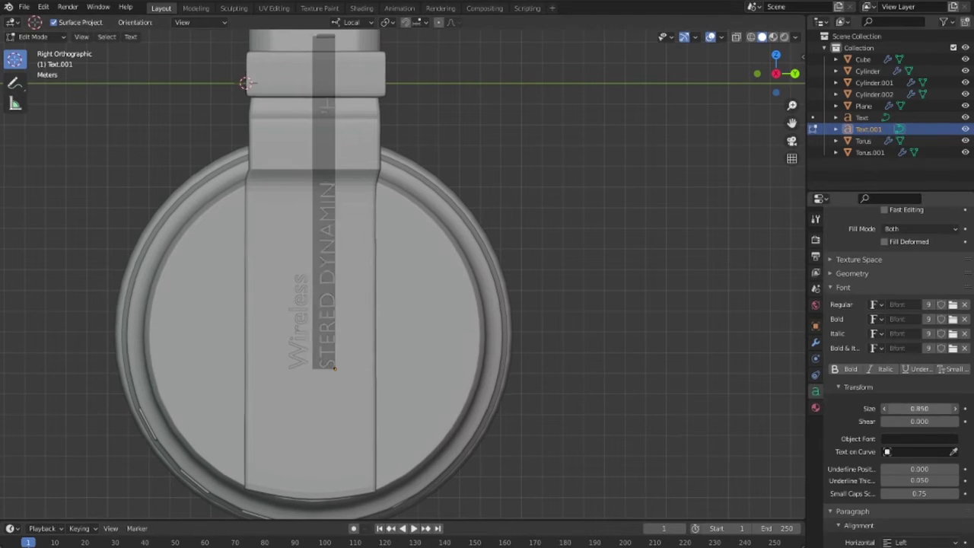
pyautogui.press('Tab')
pyautogui.moveTo(536, 387); pyautogui.dragTo(493, 438, button='middle')
# Duplicate the product line into an 'SH-12' model label on the ear cup
pyautogui.press('KP_3')
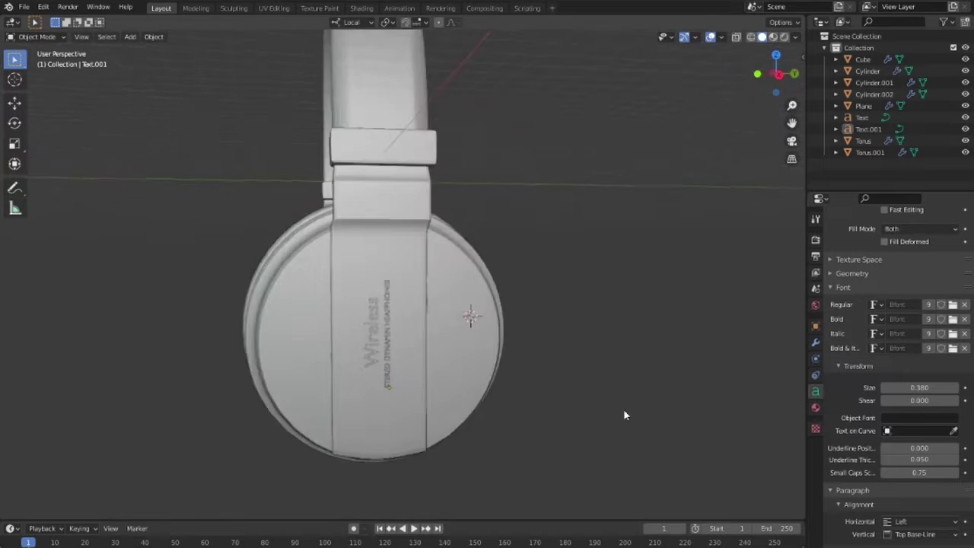
pyautogui.moveTo(623, 408); pyautogui.dragTo(706, 405, button='middle')
pyautogui.press('KP_3')
pyautogui.click(411, 369)
pyautogui.press('Tab')
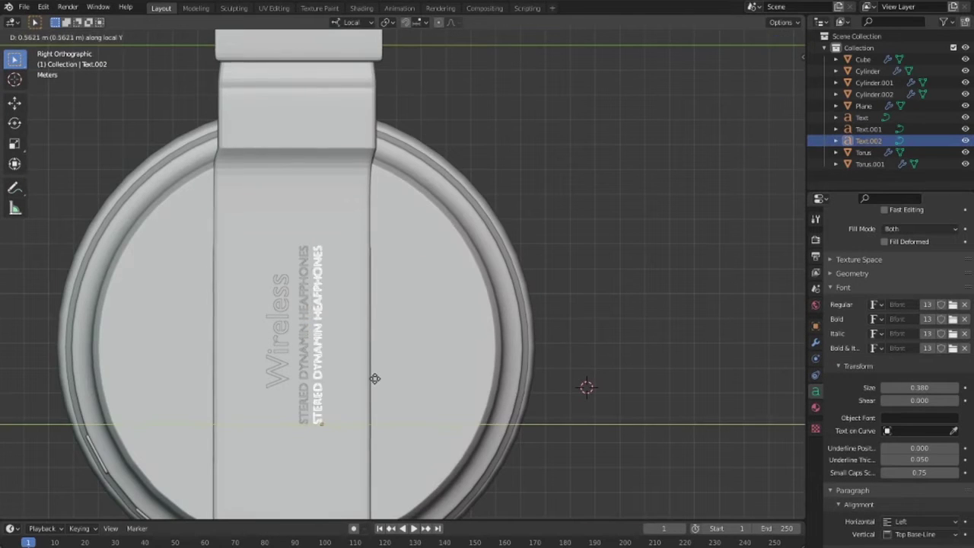
pyautogui.hotkey('ctrl', 'a')
pyautogui.press('Tab')
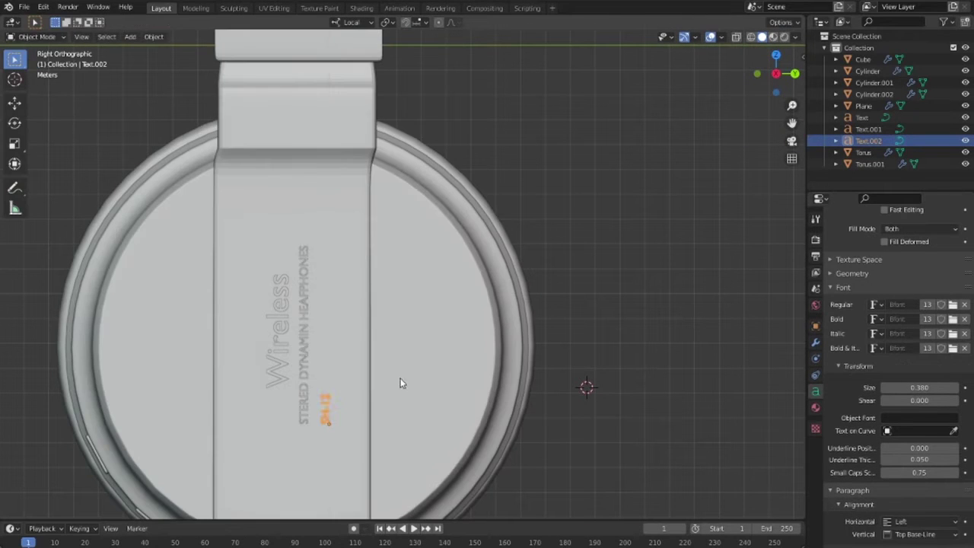
pyautogui.hotkey('alt', 'a')
pyautogui.moveTo(405, 303); pyautogui.dragTo(500, 394, button='middle')
pyautogui.moveTo(434, 417); pyautogui.dragTo(349, 346, button='middle')
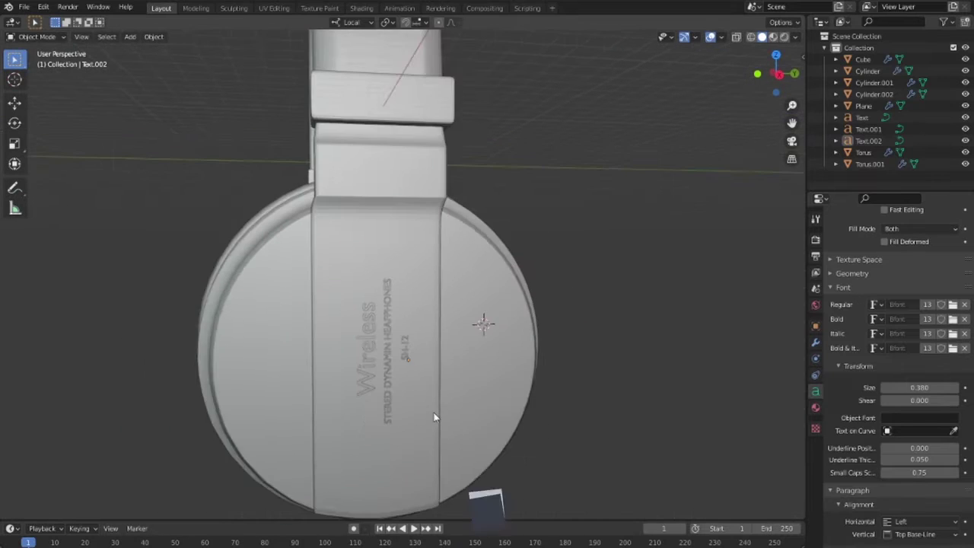
# Duplicate the SH-12 text and change its wording to 'R'
pyautogui.click(349, 345)
pyautogui.hotkey('shift', 'd')
pyautogui.write('r9')
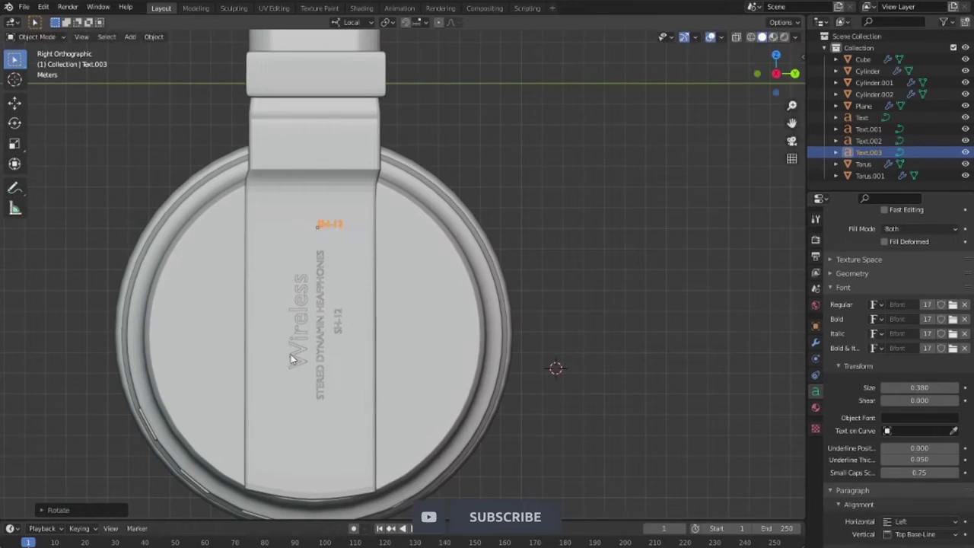
pyautogui.scroll(3, 290, 359)
pyautogui.press('Tab')
pyautogui.write('R')
pyautogui.press('Tab')
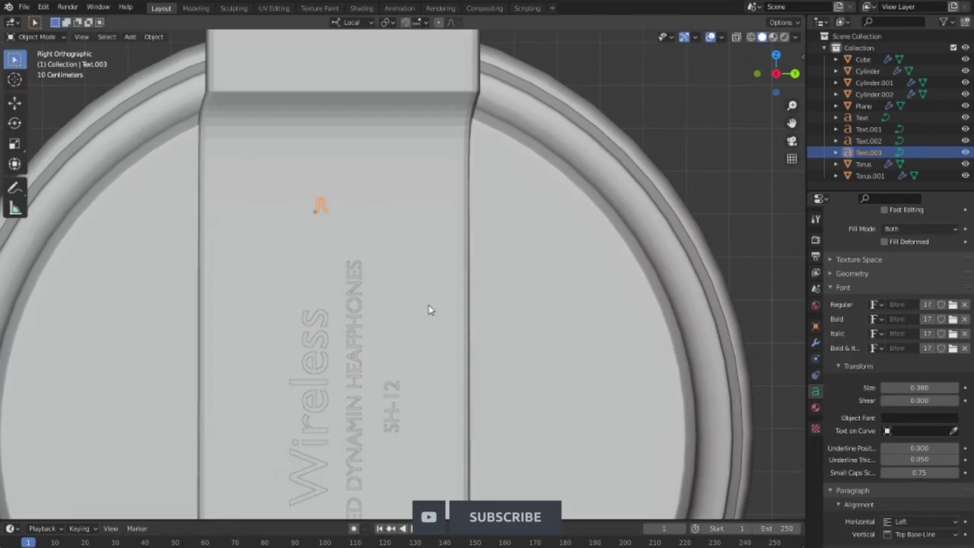
# Browse C:\WINDOWS\Fonts to pick a font for the R text
pyautogui.press('Tab')
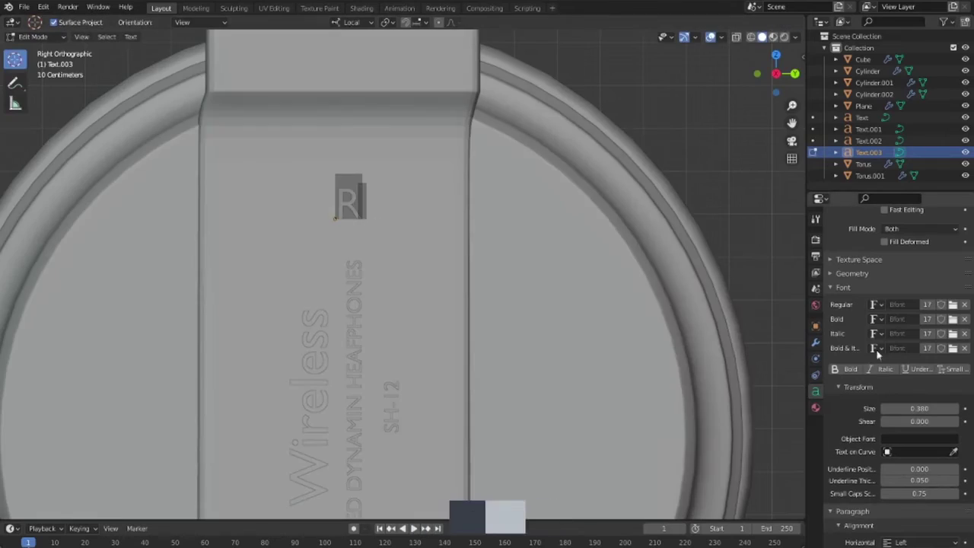
pyautogui.click(941, 304)
pyautogui.scroll(-10, 559, 304)
pyautogui.scroll(-10, 559, 304)
# Launch Character Map from the Start search and browse the Webdings symbols
pyautogui.press('super')
pyautogui.write('char')
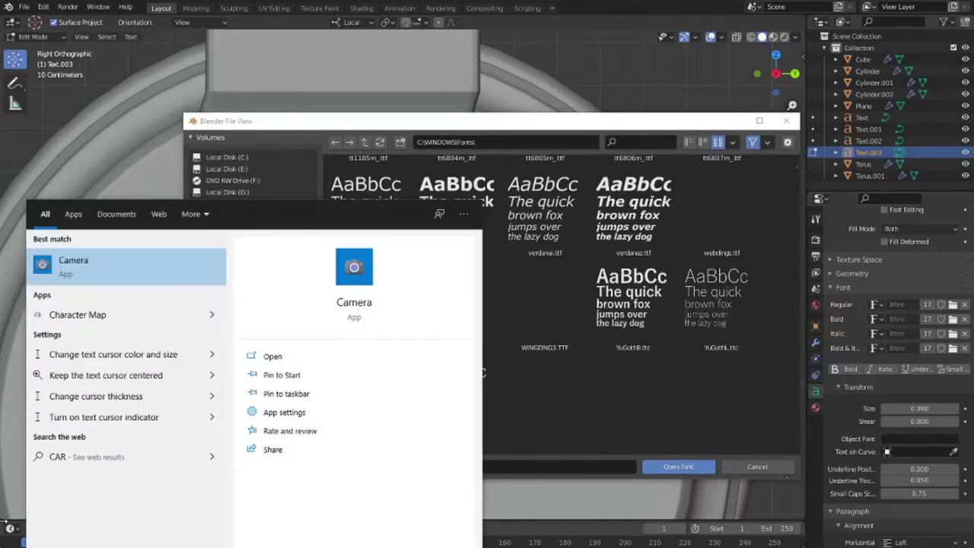
pyautogui.press('Return')
pyautogui.click(229, 53)
pyautogui.click(76, 229)
pyautogui.press('Up')
pyautogui.click(228, 53)
pyautogui.click(74, 207)
pyautogui.scroll(-1, 279, 218)
pyautogui.scroll(1, 279, 218)
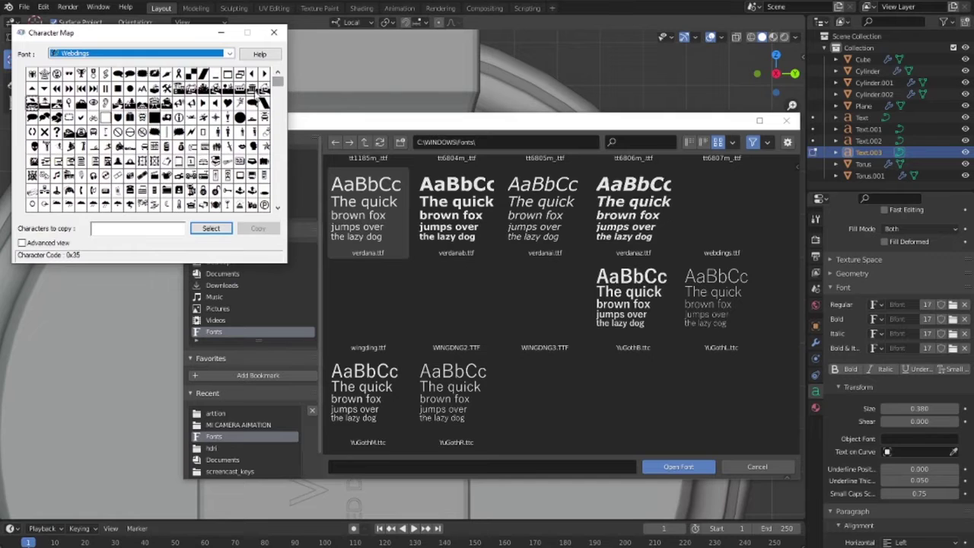
# Browse the Wingdings 2 and Wingdings 3 symbols, then switch the font to Arial
pyautogui.click(228, 55)
pyautogui.click(120, 223)
pyautogui.scroll(-1, 279, 213)
pyautogui.click(229, 53)
pyautogui.click(114, 229)
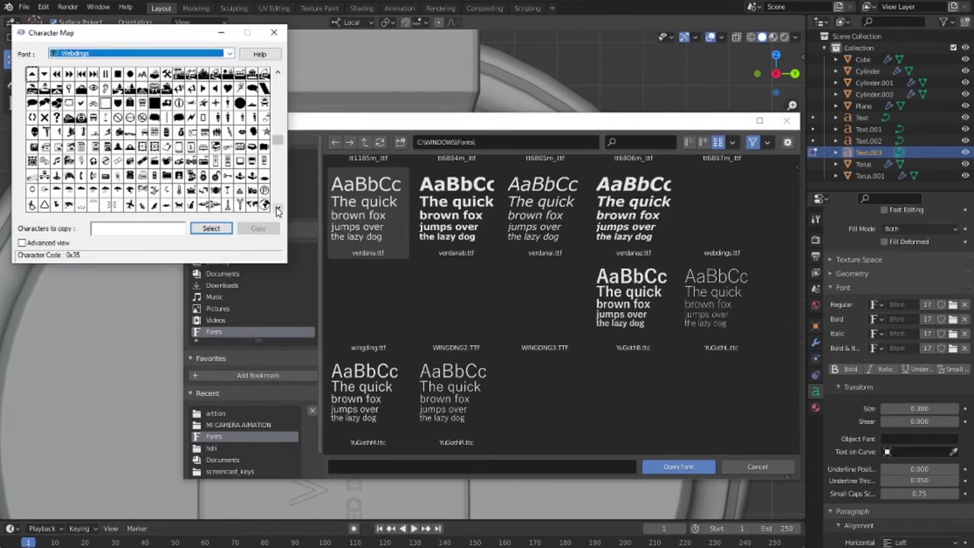
pyautogui.click(228, 53)
pyautogui.click(114, 80)
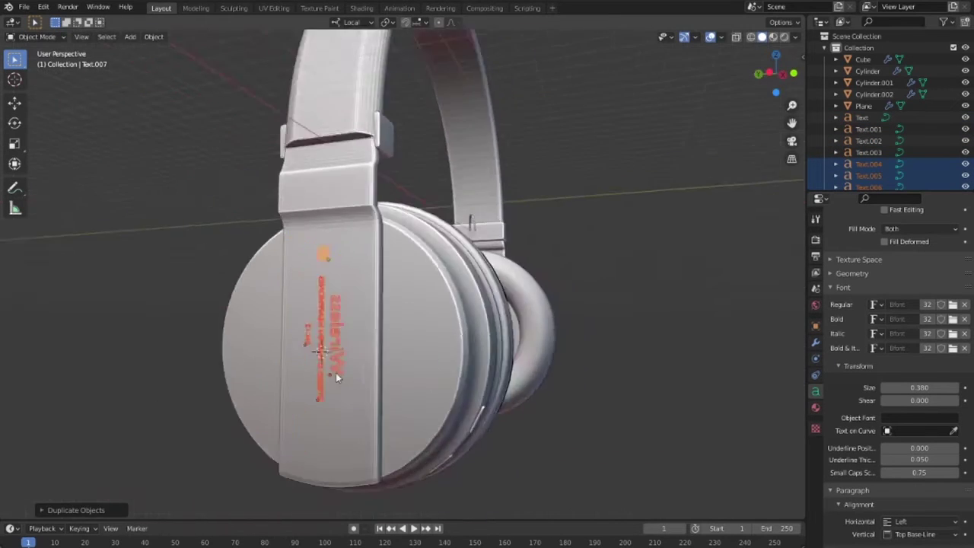
# Nudge the ear-cup text slightly left and push it along its local Z depth
pyautogui.moveTo(32, 370); pyautogui.dragTo(381, 398, button='middle')
pyautogui.press('KP_1')
pyautogui.scroll(3, 483, 357)
pyautogui.click(479, 359)
pyautogui.moveTo(478, 359)
pyautogui.mouseDown(button='middle')
pyautogui.moveTo(411, 347)
pyautogui.moveTo(398, 311)
pyautogui.mouseUp(button='middle')
pyautogui.press('KP_1')
pyautogui.scroll(3, 375, 348)
pyautogui.press('g')
pyautogui.press('z')
pyautogui.press('z')
pyautogui.click(448, 338)
pyautogui.scroll(-3, 387, 343)
pyautogui.scroll(3, 373, 365)
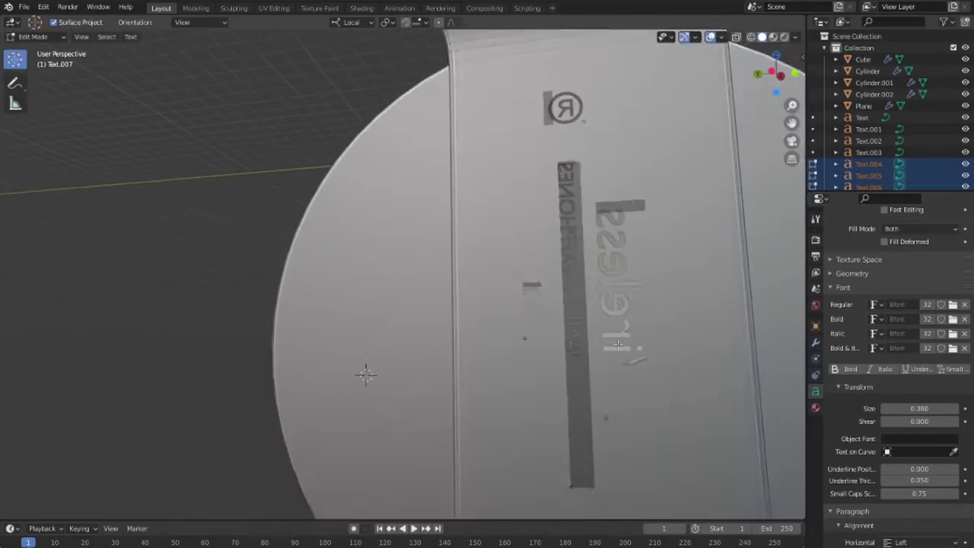
# Convert the Wireless text to a mesh and extrude its letters for depth
pyautogui.rightClick(510, 420)
pyautogui.click(569, 364)
pyautogui.rightClick(569, 364)
pyautogui.click(567, 368)
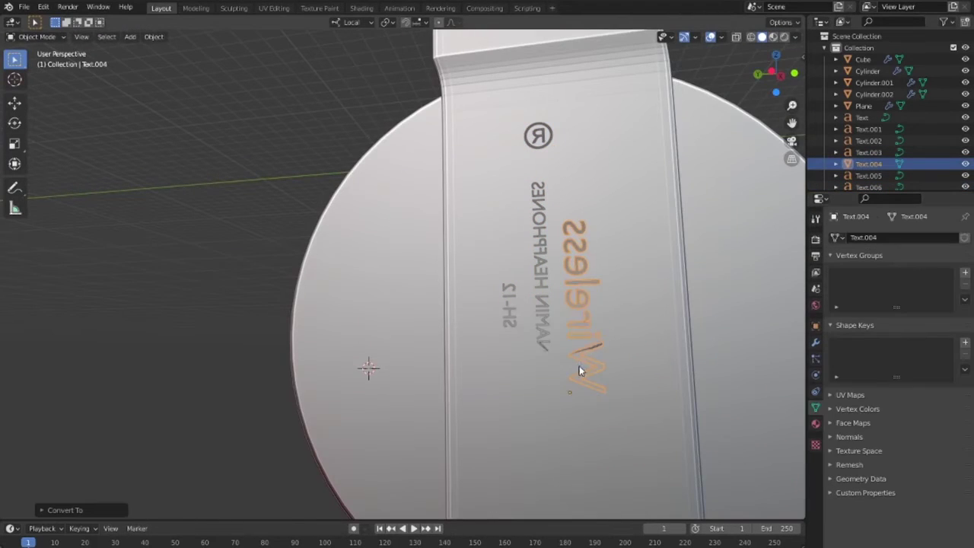
pyautogui.press('Tab')
pyautogui.press('e')
pyautogui.press('Tab')
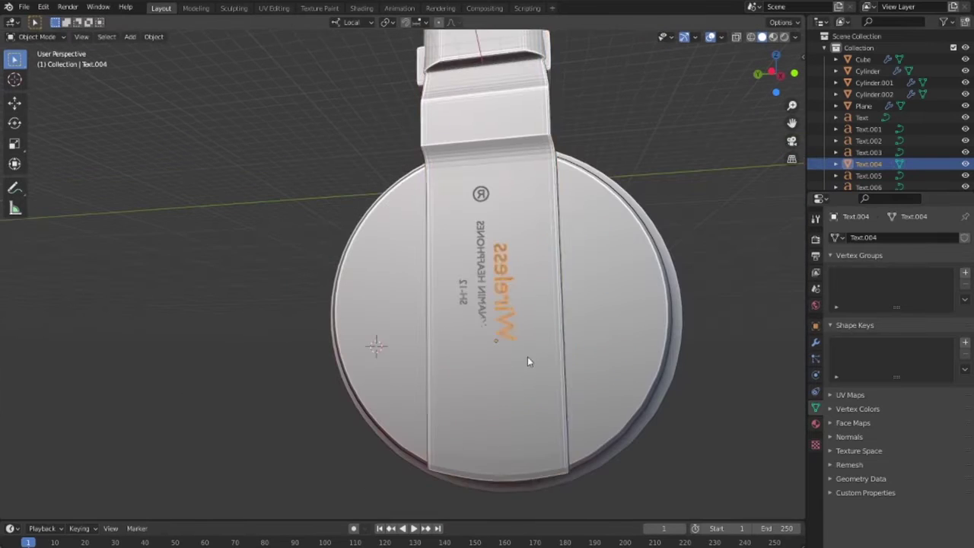
# Convert the second label text to a mesh and extrude its letters
pyautogui.click(460, 289)
pyautogui.rightClick(460, 290)
pyautogui.click(426, 289)
pyautogui.press('Tab')
pyautogui.press('e')
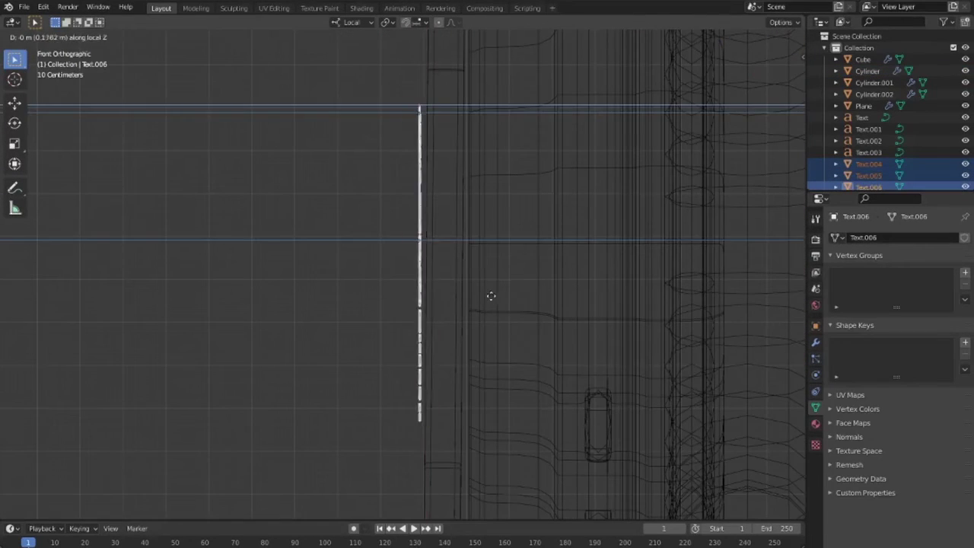
pyautogui.click(491, 295)
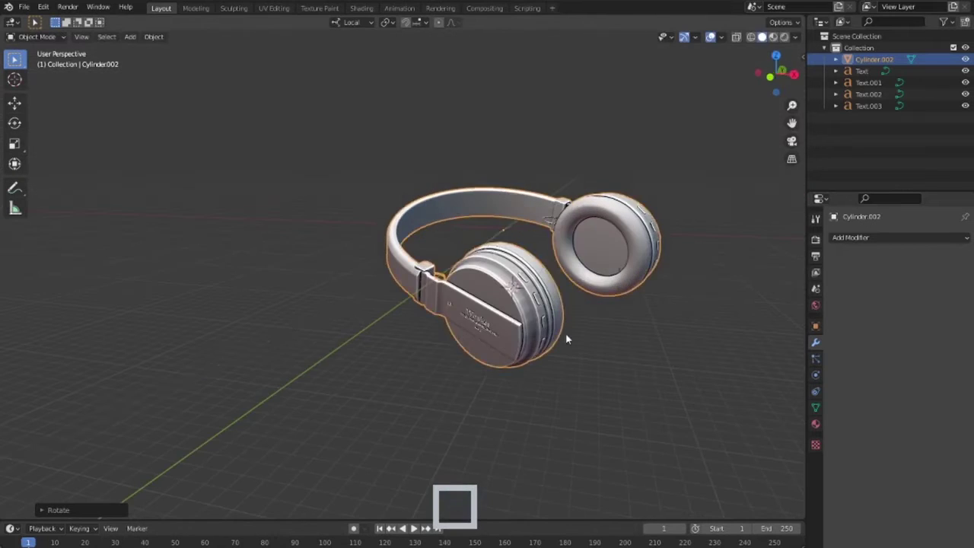
# Rotate the headphones around the Z axis and switch to the top view
pyautogui.press('r')
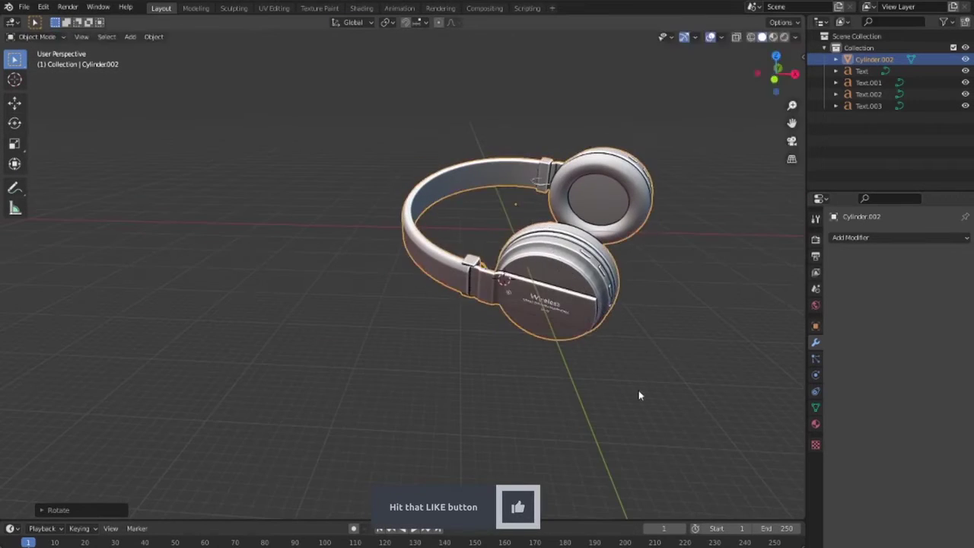
pyautogui.press('y')
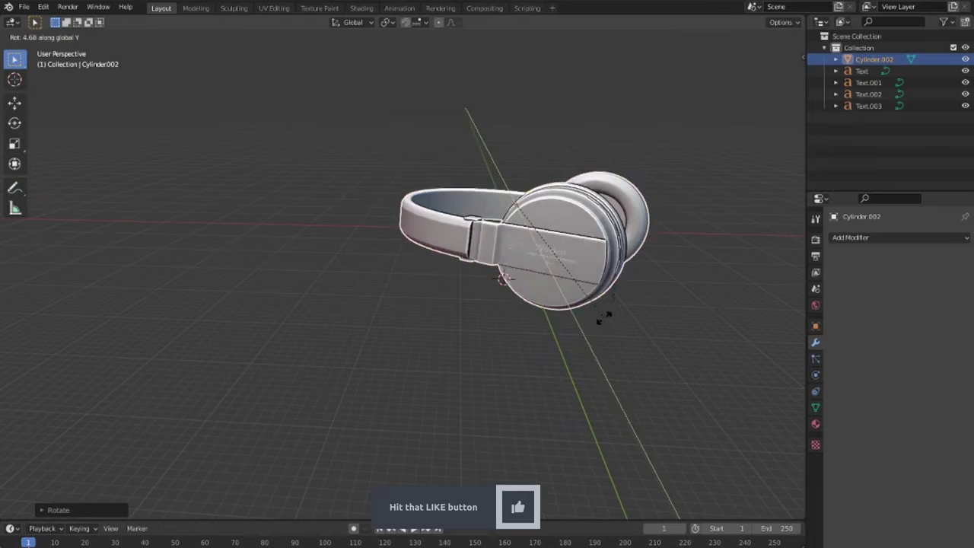
pyautogui.press('z')
pyautogui.click(557, 329)
pyautogui.scroll(-4, 556, 234)
pyautogui.press('KP_7')
# Add a trial camera, look through it, then undo the camera setup
pyautogui.hotkey('shift', 'a')
pyautogui.click(282, 507)
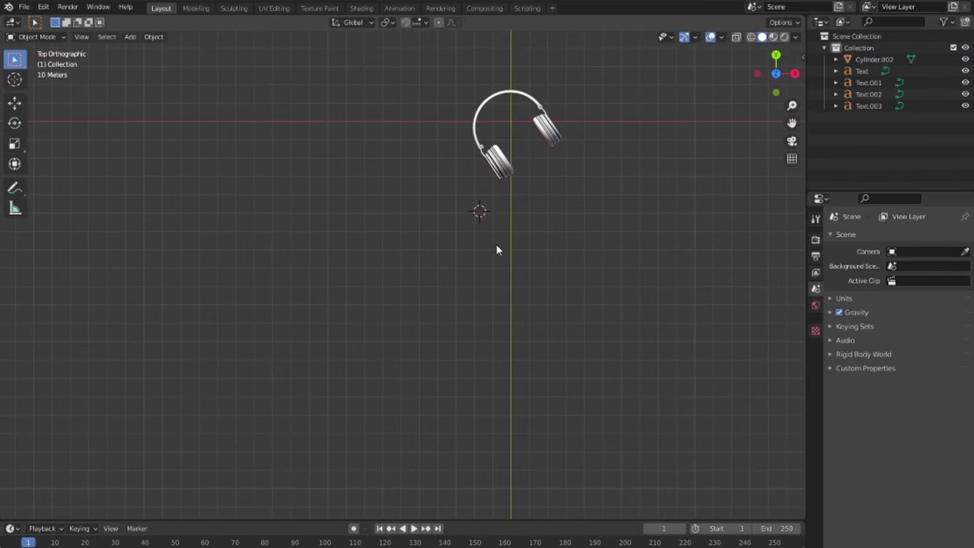
pyautogui.hotkey('shift', 'a')
pyautogui.click(497, 251)
pyautogui.press('n')
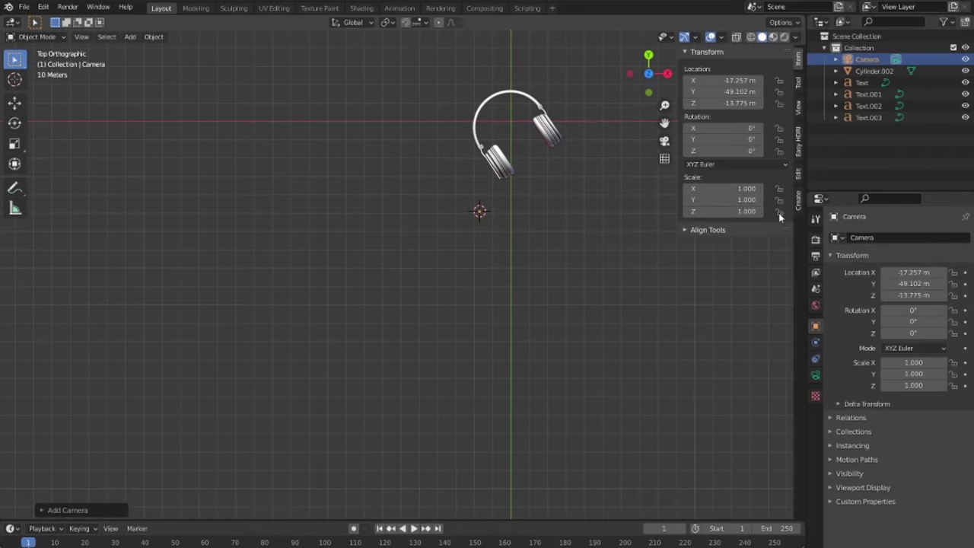
pyautogui.click(797, 106)
pyautogui.press('KP_0')
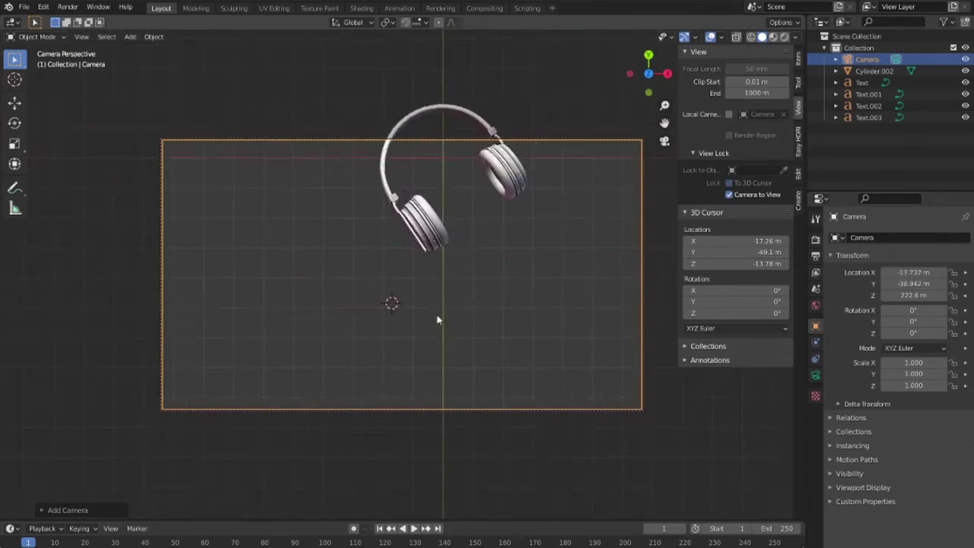
pyautogui.moveTo(435, 320); pyautogui.dragTo(349, 333, button='middle')
pyautogui.hotkey('ctrl', 'z')
pyautogui.hotkey('ctrl', 'z')
pyautogui.hotkey('ctrl', 'z')
pyautogui.hotkey('ctrl', 'z')
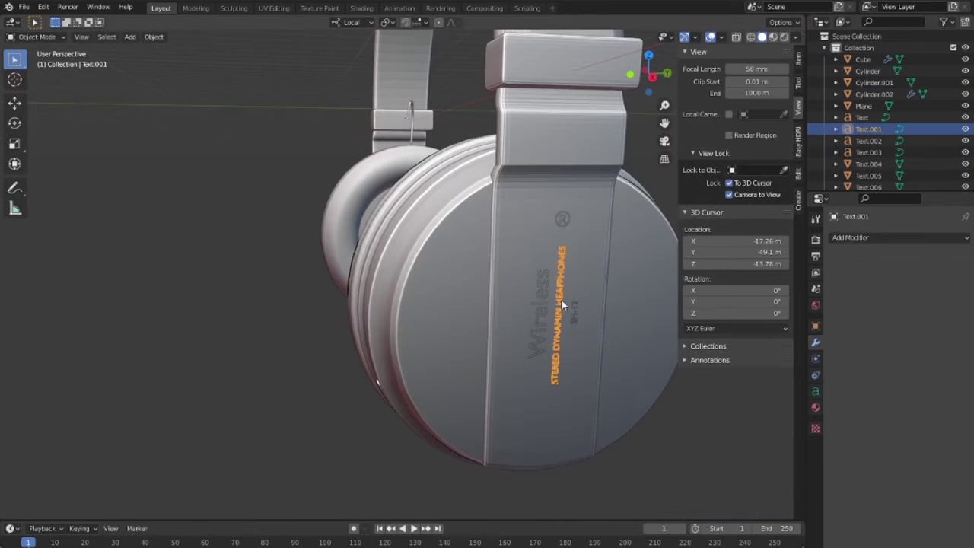
# Select the ® logo on the ear cup and extrude it for depth
pyautogui.rightClick(538, 292)
pyautogui.click(563, 219)
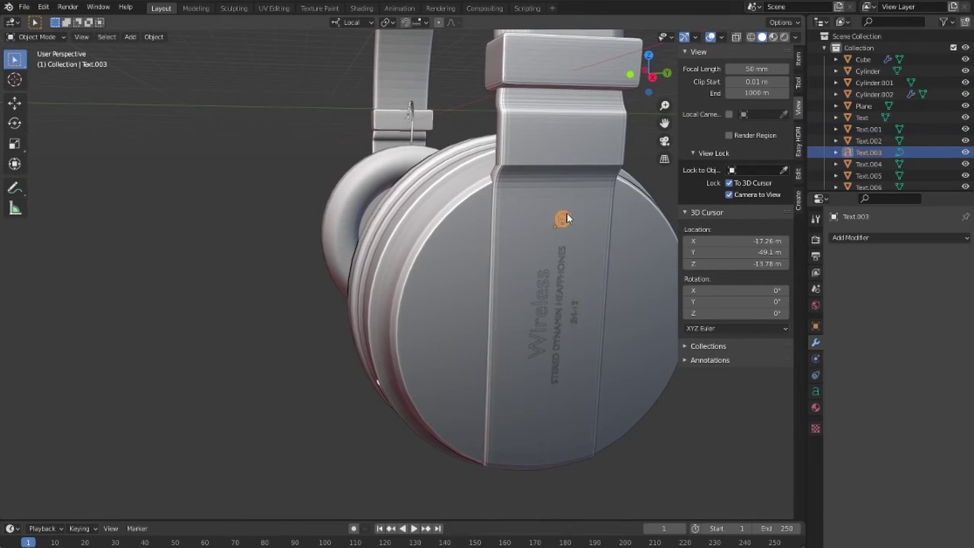
pyautogui.press('e')
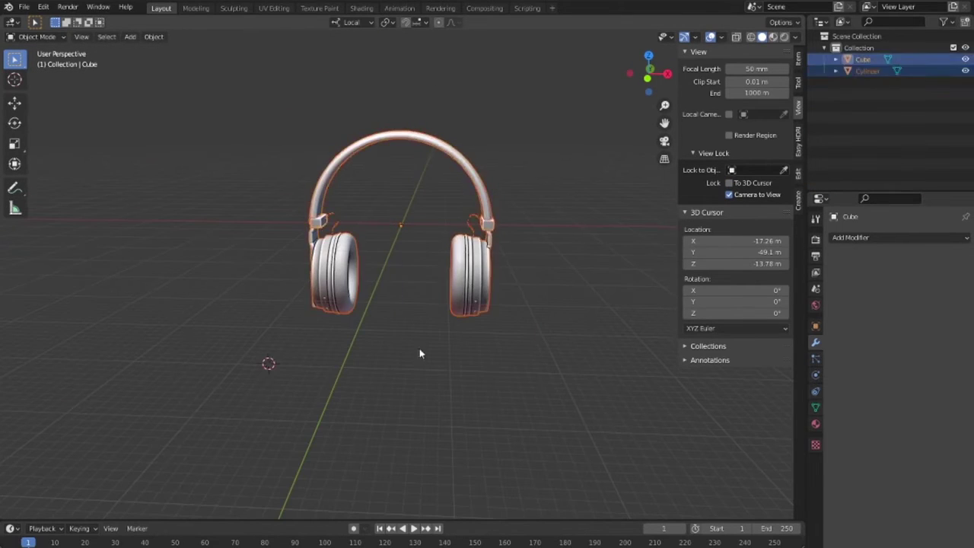
# Rotate the headphones on Z, add a camera and swing it to a side view
pyautogui.press('r')
pyautogui.press('z')
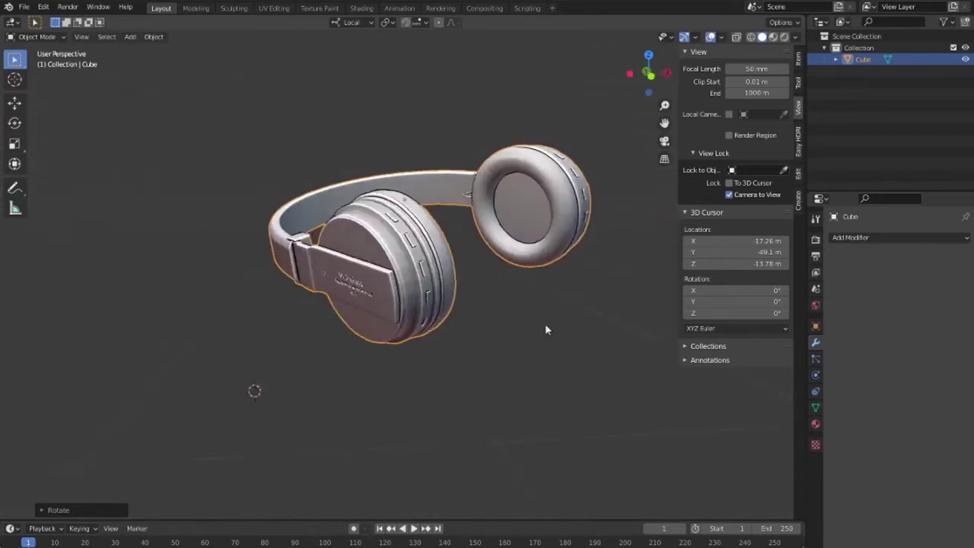
pyautogui.press('KP_7')
pyautogui.hotkey('shift', 'a')
pyautogui.click(365, 326)
pyautogui.press('KP_0')
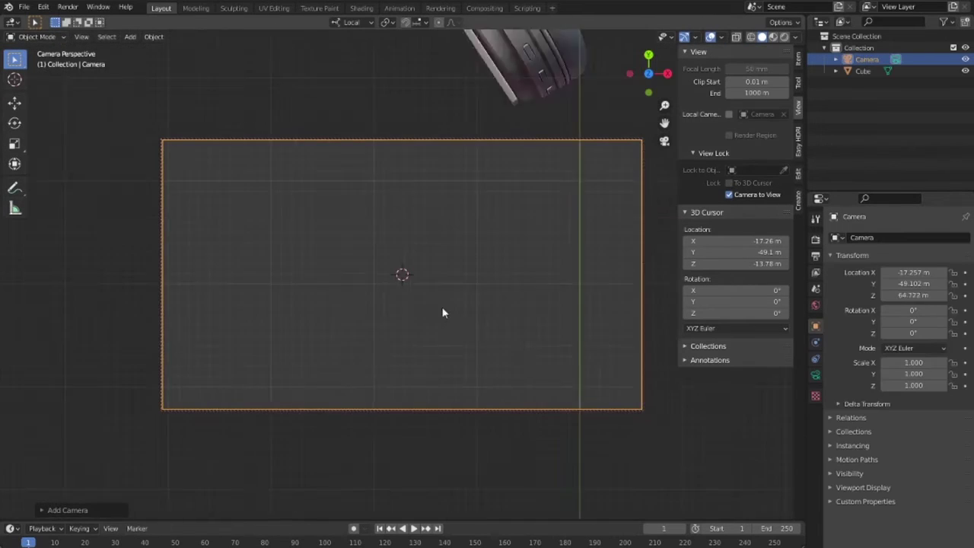
pyautogui.moveTo(443, 313); pyautogui.dragTo(520, 277, button='middle')
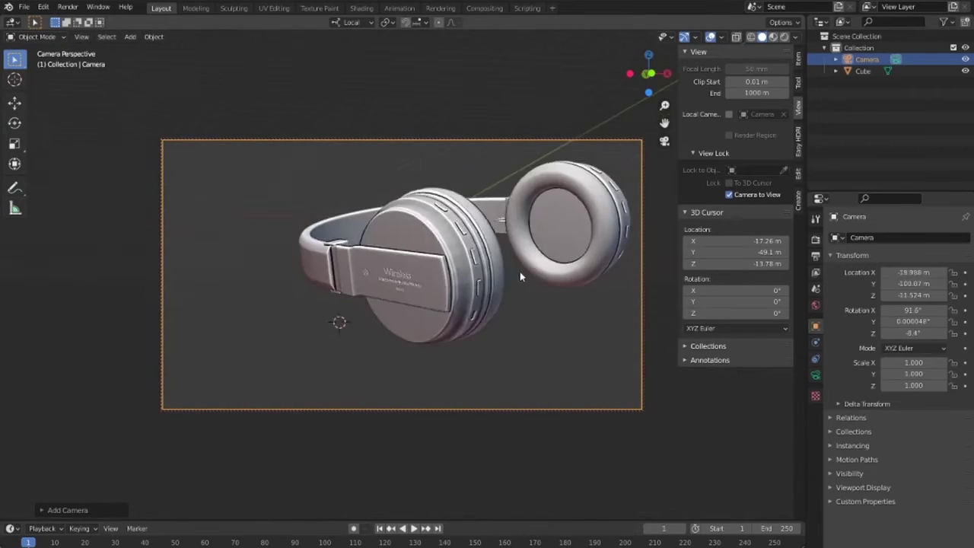
# Center the headphones in the camera frame, set their origin, and apply Ctrl+1 subdivision
pyautogui.click(519, 271)
pyautogui.press('g')
pyautogui.click(493, 363)
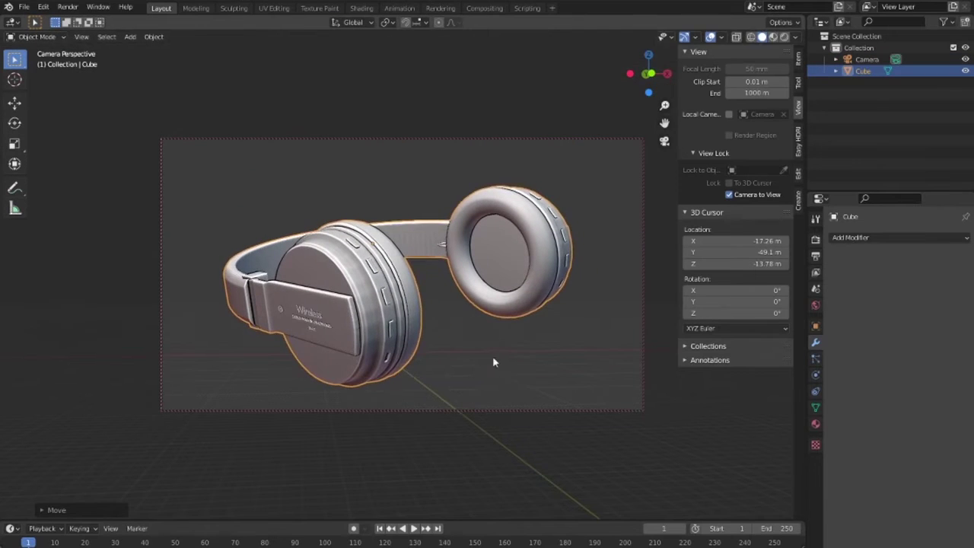
pyautogui.rightClick(338, 327)
pyautogui.press('F3')
pyautogui.write('origin')
pyautogui.press('Return')
pyautogui.hotkey('ctrl', '1')
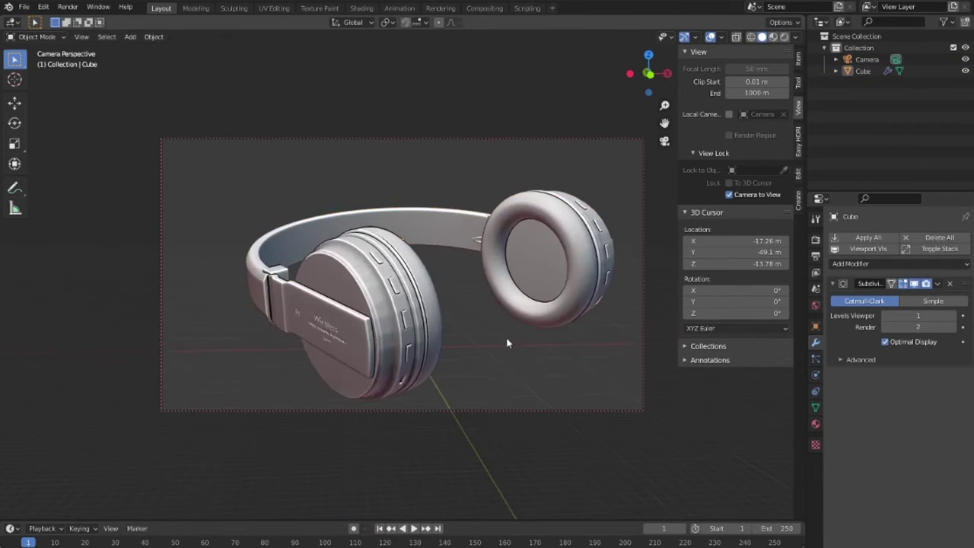
# Add a plane and scale it up into a large floor
pyautogui.press('KP_0')
pyautogui.press('KP_7')
pyautogui.hotkey('shift', 'a')
pyautogui.click(411, 136)
pyautogui.press('s')
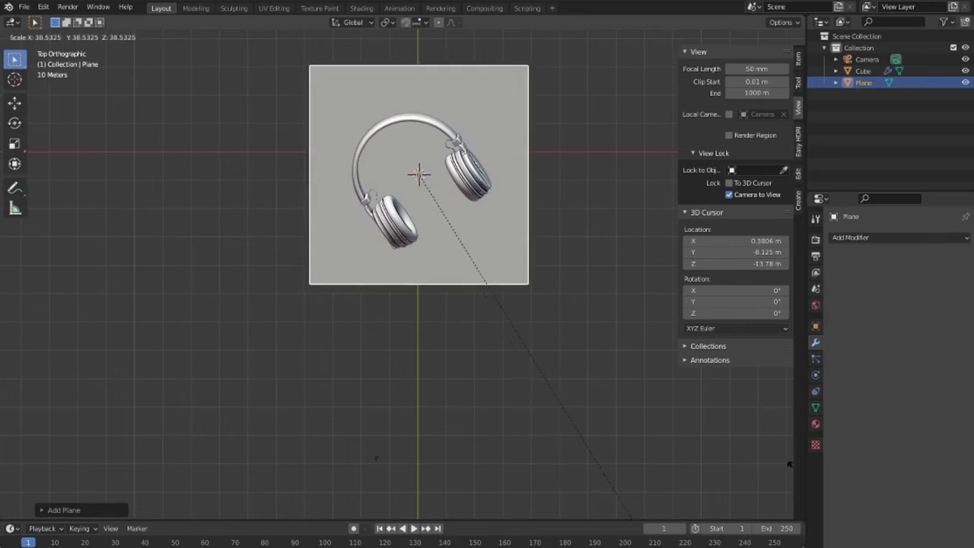
pyautogui.click(522, 261)
pyautogui.press('KP_0')
pyautogui.press('KP_1')
# Tilt the headphones to lie flat and move them down onto the floor
pyautogui.click(399, 299)
pyautogui.scroll(3, 399, 299)
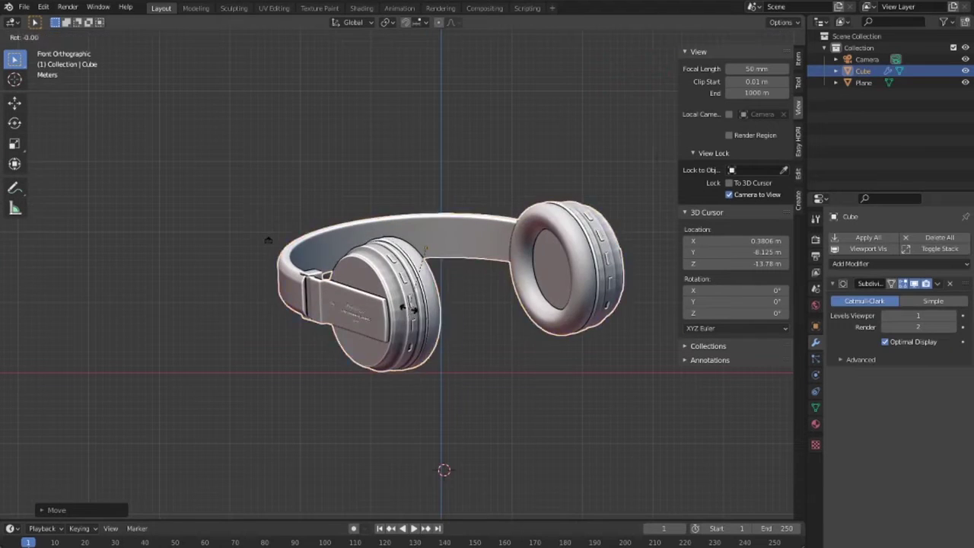
pyautogui.press('r')
pyautogui.click(399, 299)
pyautogui.press('KP_0')
pyautogui.press('g')
pyautogui.click(520, 321)
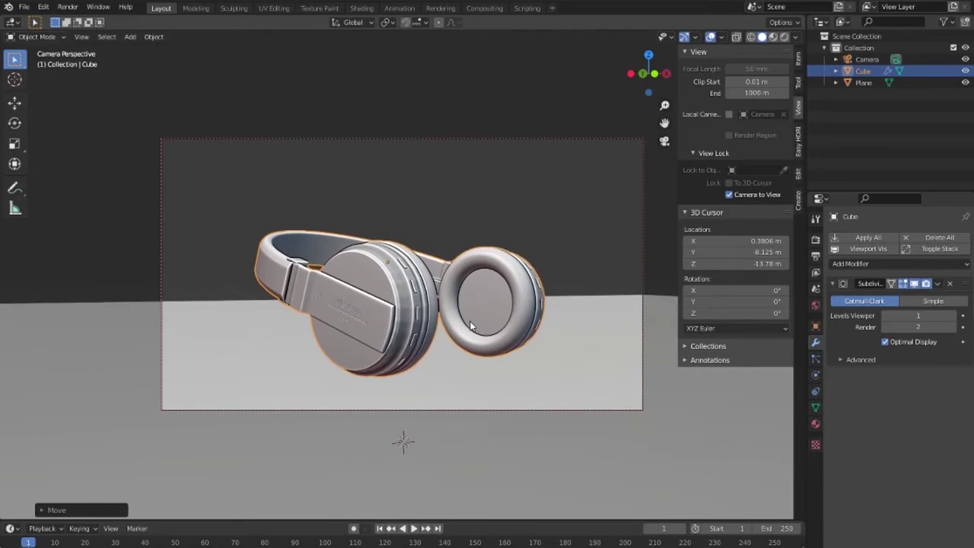
pyautogui.press('z')
# Preview the rendered view and add an Area light to the scene
pyautogui.click(815, 390)
pyautogui.press('KP_7')
pyautogui.hotkey('shift', 'a')
pyautogui.click(620, 325)
# Place the area light high above the headphones and raise its power to 10000 W
pyautogui.press('KP_1')
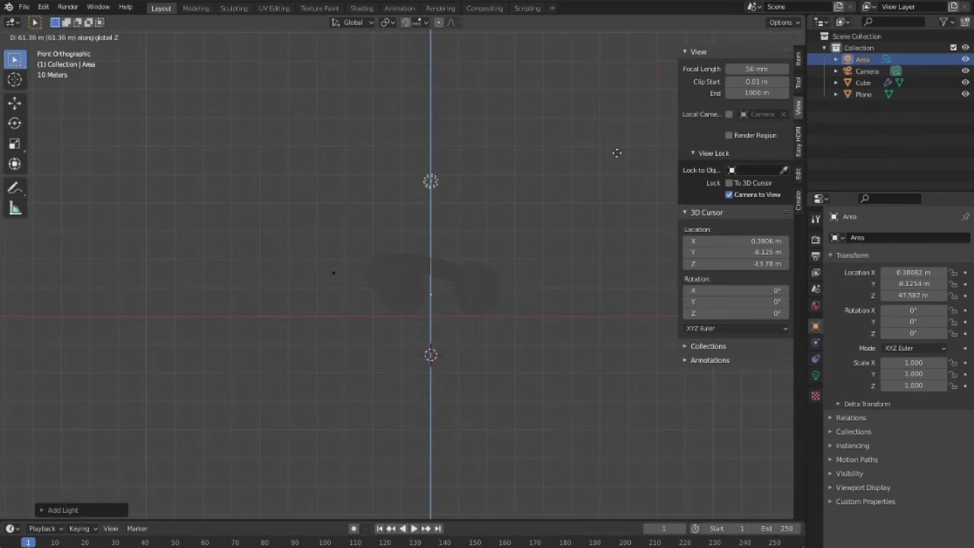
pyautogui.press('KP_0')
pyautogui.click(815, 374)
pyautogui.moveTo(919, 314); pyautogui.dragTo(959, 313)
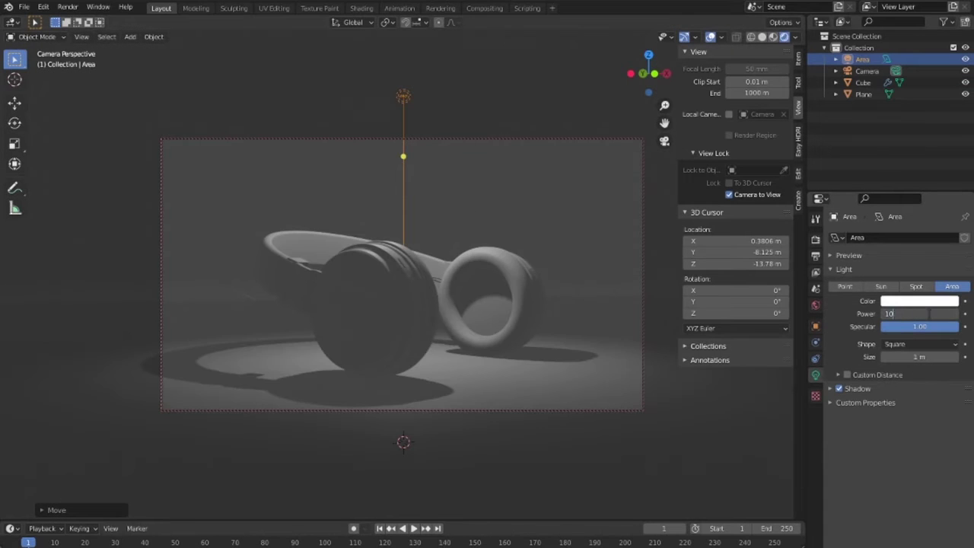
pyautogui.write('000 W')
# Duplicate the area light and rotate the copy into a second position
pyautogui.press('KP_1')
pyautogui.hotkey('shift', 'd')
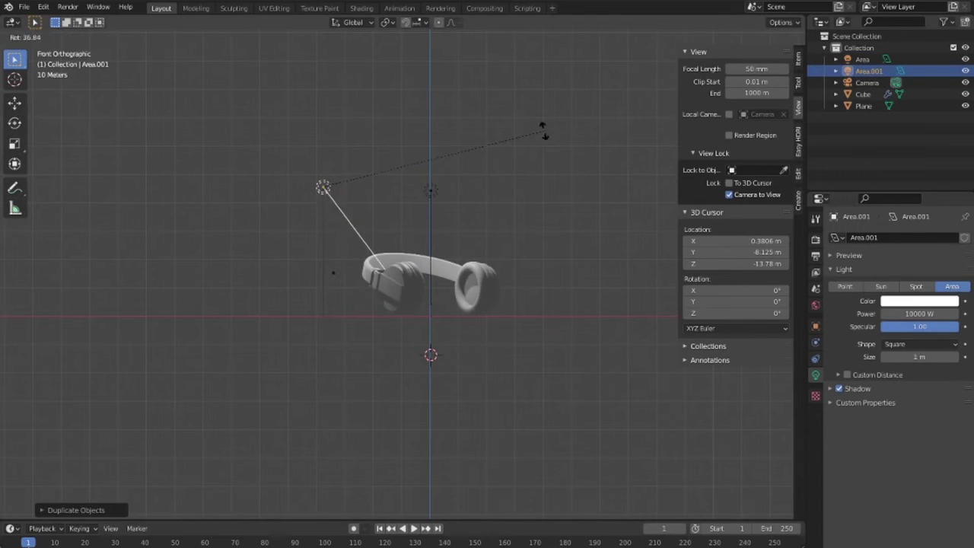
pyautogui.click(680, 212)
pyautogui.press('KP_7')
pyautogui.press('r')
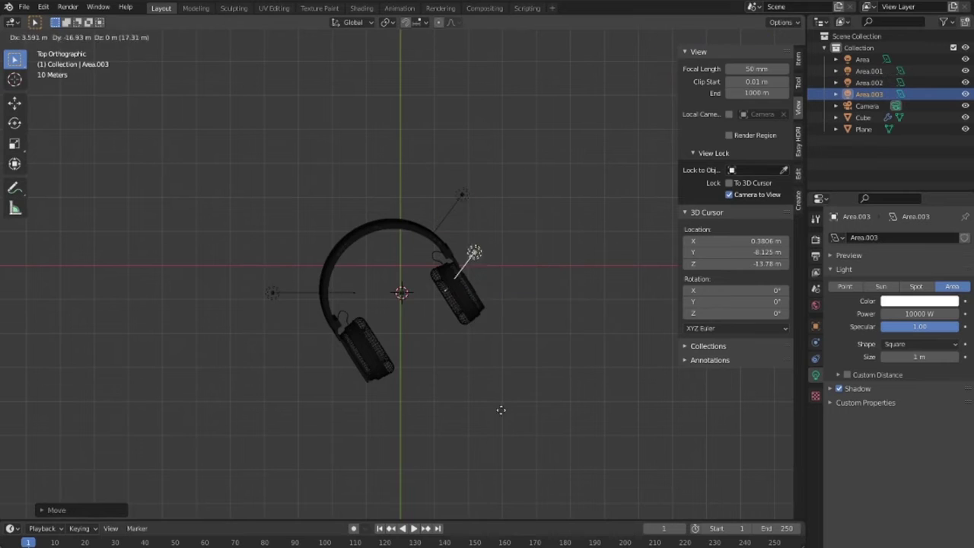
pyautogui.click(680, 512)
pyautogui.press('KP_0')
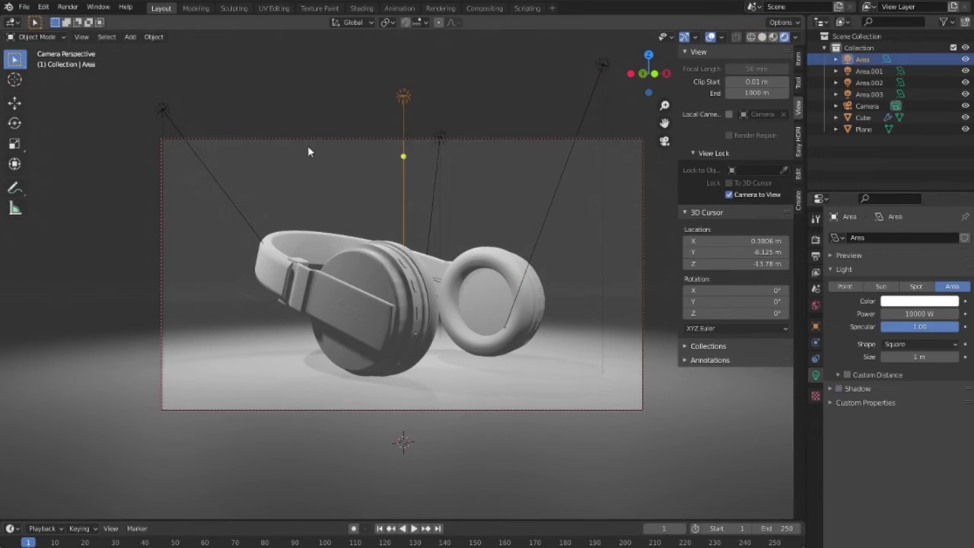
# Select Area.002, then show the headphones' Material.001 in the Shading workspace
pyautogui.click(308, 141)
pyautogui.click(438, 160)
pyautogui.click(816, 239)
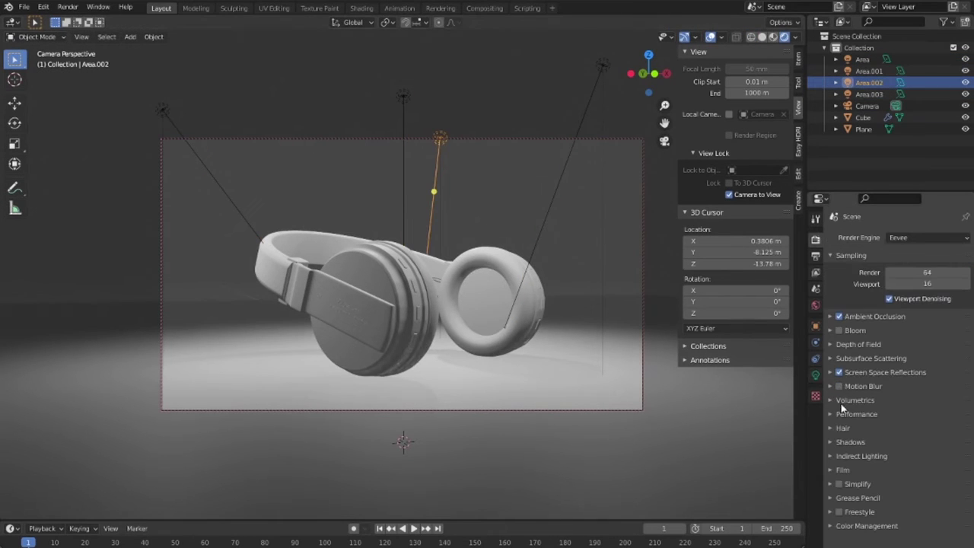
pyautogui.click(361, 8)
pyautogui.scroll(-5, 474, 300)
pyautogui.click(532, 183)
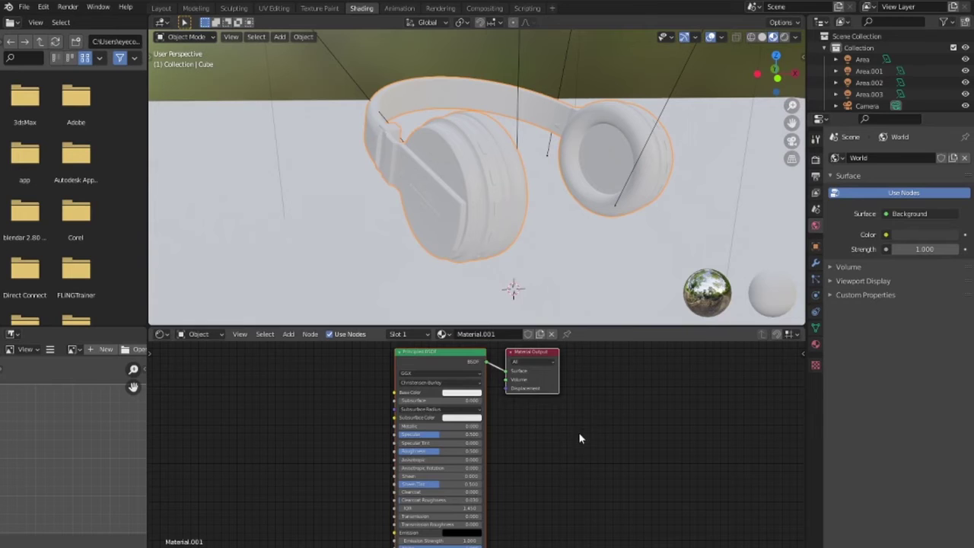
# Give the World an environment image (ballroom_4k.hdr) with Texture Coordinate and Mapping nodes
pyautogui.click(198, 334)
pyautogui.click(200, 365)
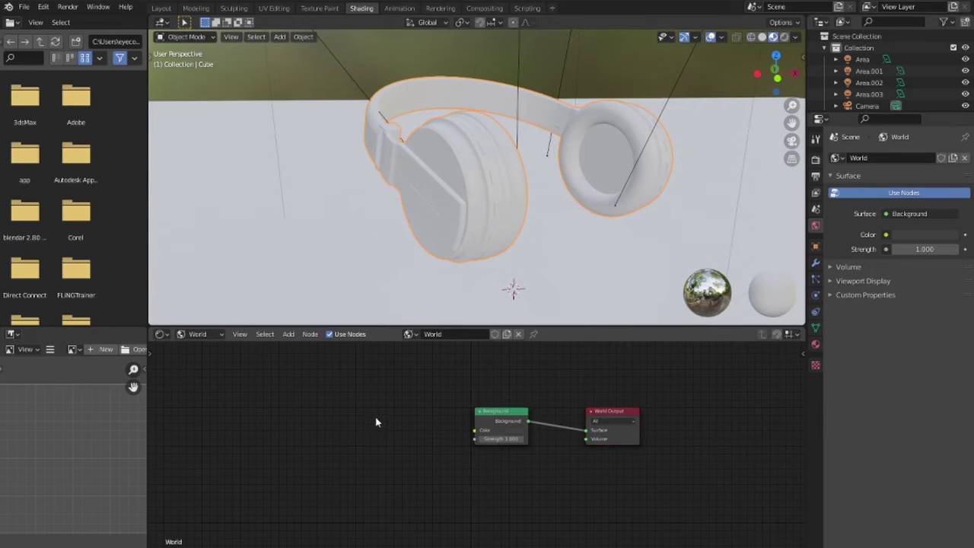
pyautogui.hotkey('shift', 'a')
pyautogui.click(407, 467)
pyautogui.click(388, 449)
pyautogui.click(423, 423)
pyautogui.click(211, 459)
pyautogui.doubleClick(537, 293)
pyautogui.hotkey('ctrl', 't')
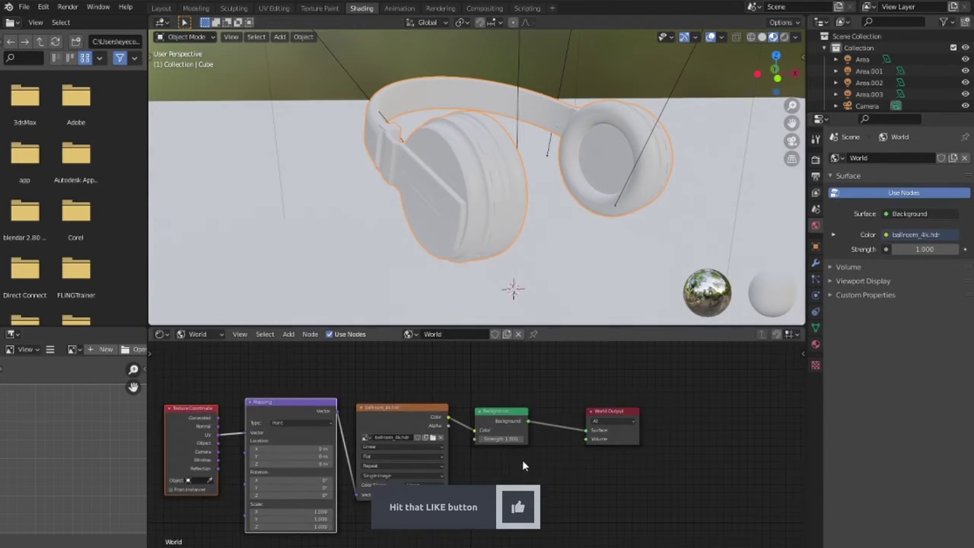
# Show the world HDRI in the viewport and swap the image to autumn_park_4k.hdr
pyautogui.click(797, 37)
pyautogui.click(730, 107)
pyautogui.click(432, 436)
pyautogui.doubleClick(467, 326)
pyautogui.press('KP_0')
pyautogui.click(796, 37)
pyautogui.click(765, 141)
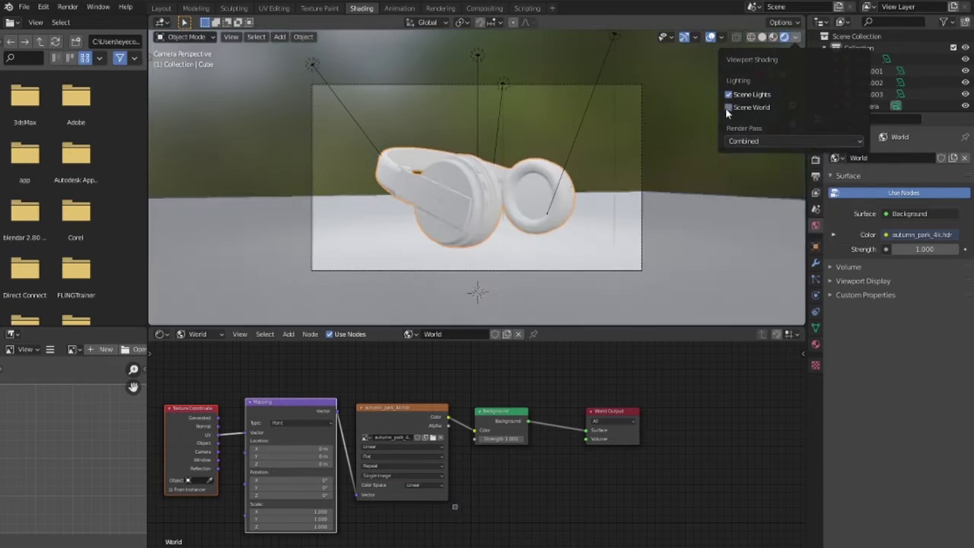
# Reframe the camera on the headphones from the front and return to their material nodes
pyautogui.moveTo(561, 233); pyautogui.dragTo(602, 270, button='middle')
pyautogui.press('ctrl+alt+KP_0')
pyautogui.press('n')
pyautogui.click(797, 131)
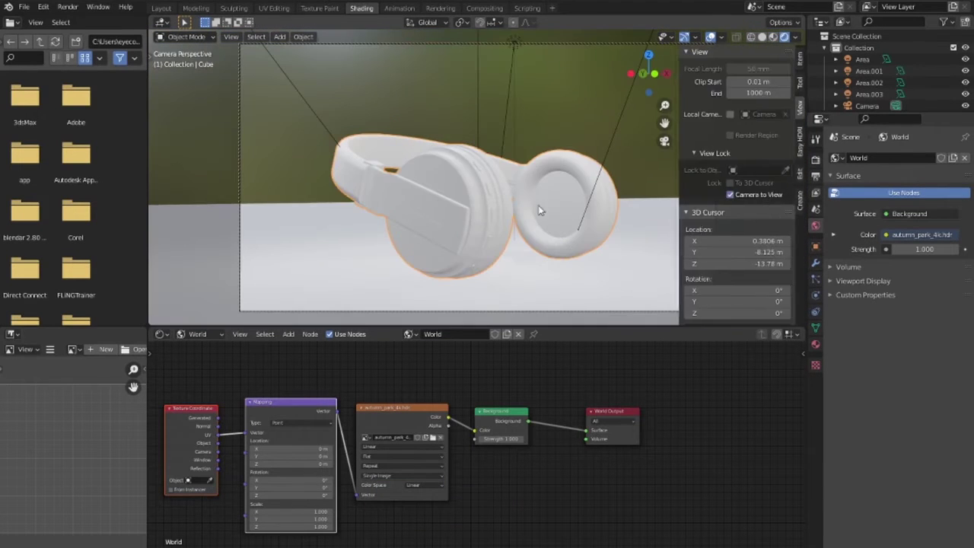
pyautogui.press('n')
pyautogui.moveTo(538, 204); pyautogui.dragTo(478, 319, button='middle')
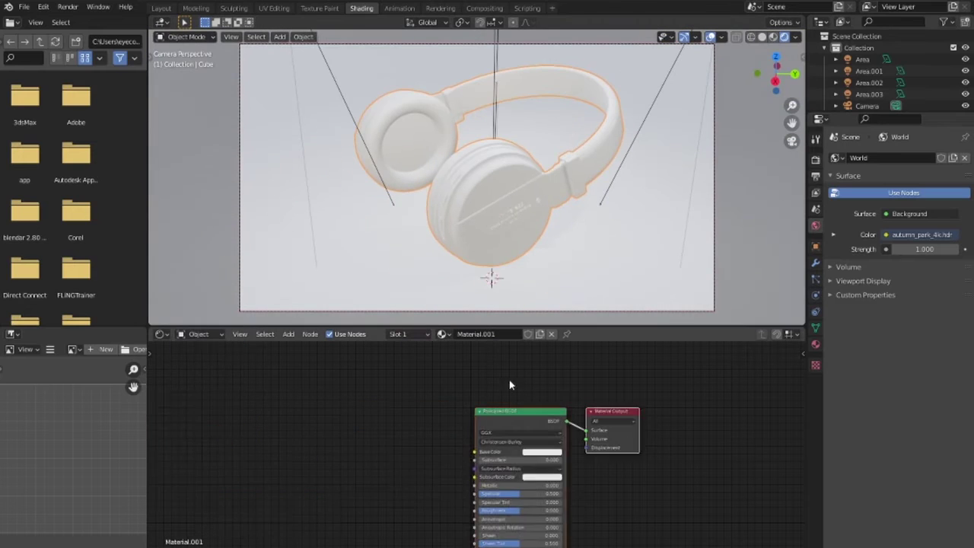
pyautogui.click(526, 410)
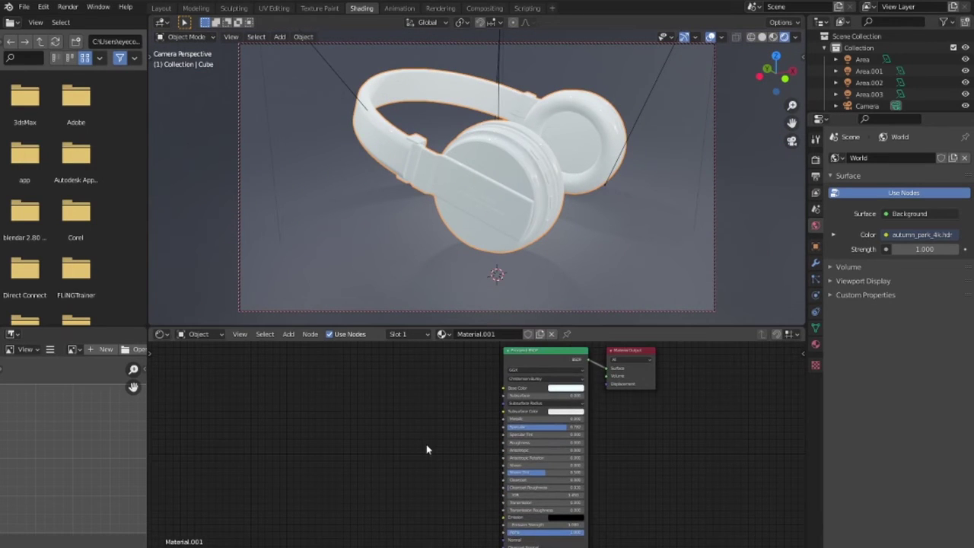
# Add a Noise Texture driving a Bump node into the headphones material's Principled BSDF Normal
pyautogui.hotkey('shift', 'a')
pyautogui.click(522, 370)
pyautogui.click(384, 426)
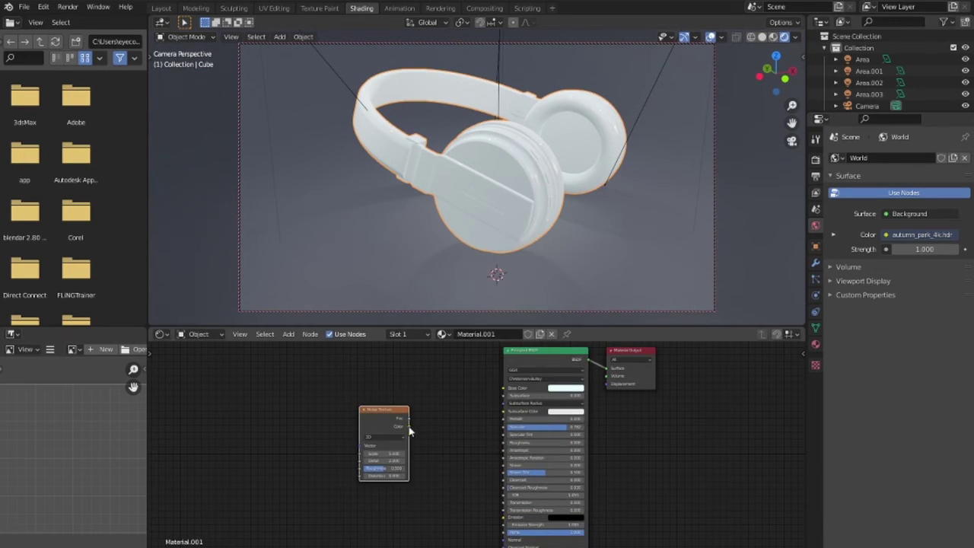
pyautogui.moveTo(409, 426); pyautogui.dragTo(503, 388)
pyautogui.moveTo(378, 453); pyautogui.dragTo(411, 453)
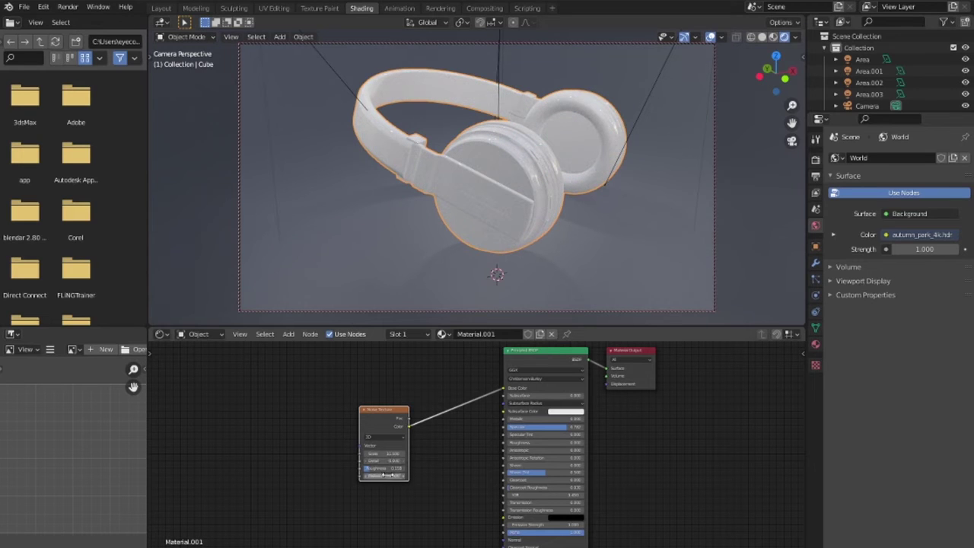
pyautogui.moveTo(502, 391)
pyautogui.mouseDown()
pyautogui.moveTo(500, 537)
pyautogui.moveTo(503, 389)
pyautogui.mouseUp()
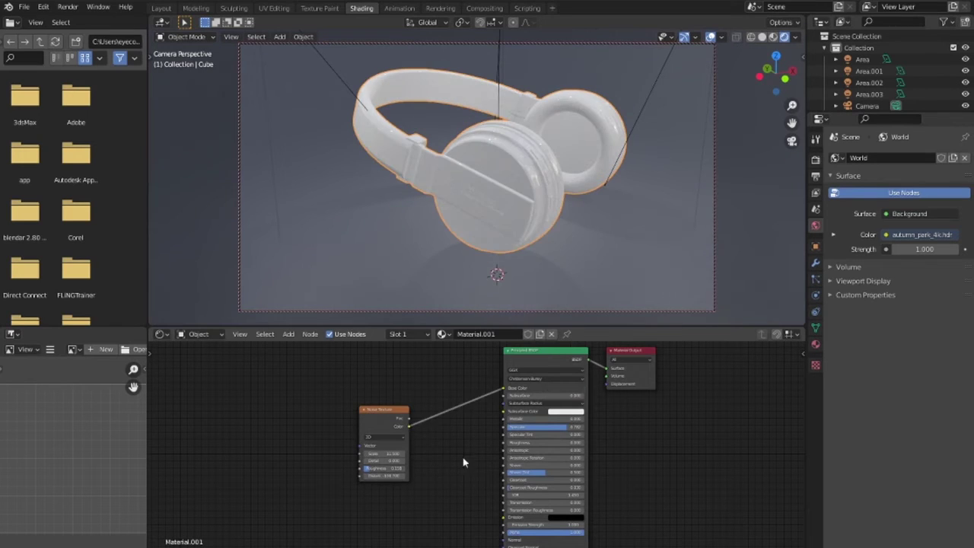
pyautogui.moveTo(385, 426); pyautogui.dragTo(304, 418)
pyautogui.hotkey('shift', 'a')
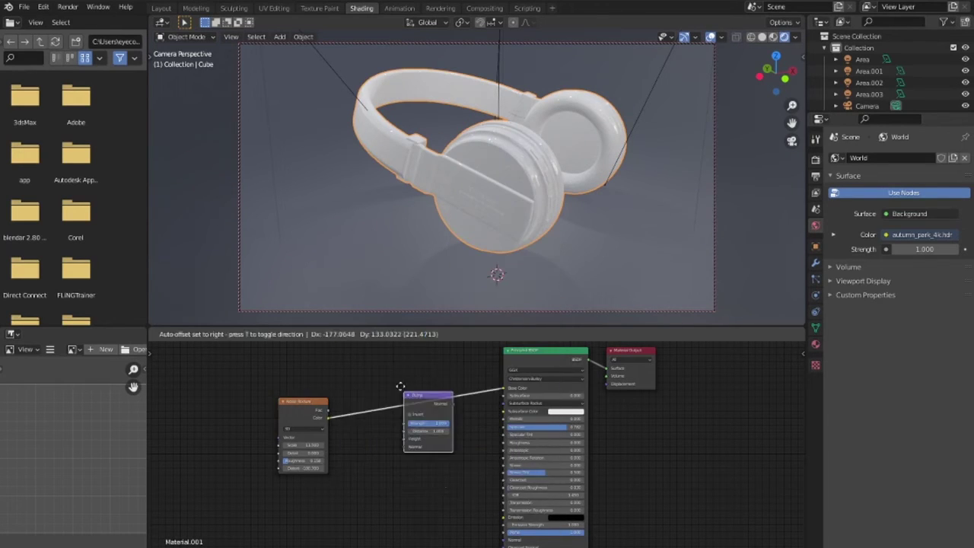
pyautogui.click(395, 372)
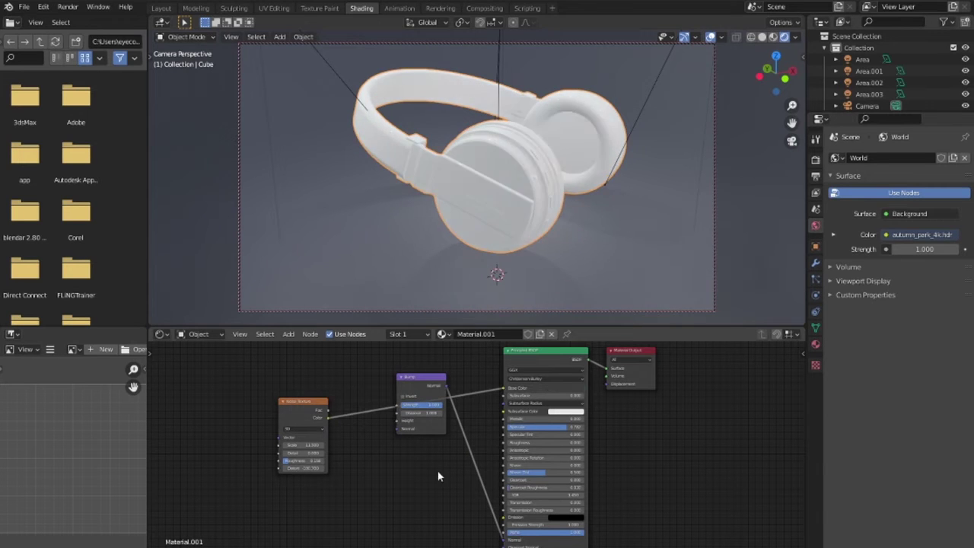
# Orbit to the headphones' other side and pick a different entry from the material list
pyautogui.scroll(3, 564, 200)
pyautogui.moveTo(568, 189); pyautogui.dragTo(538, 285, button='middle')
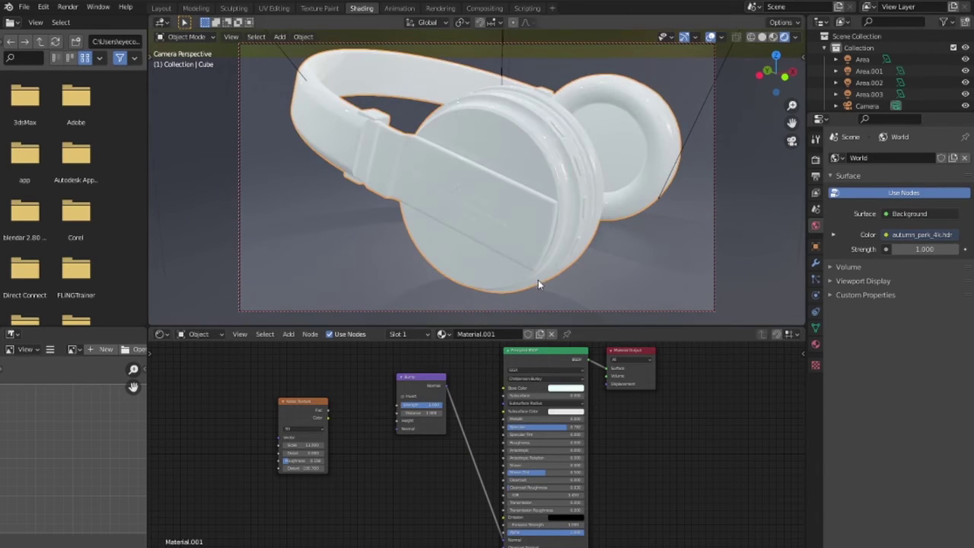
pyautogui.moveTo(413, 239)
pyautogui.mouseDown(button='middle')
pyautogui.moveTo(596, 237)
pyautogui.moveTo(559, 237)
pyautogui.mouseUp(button='middle')
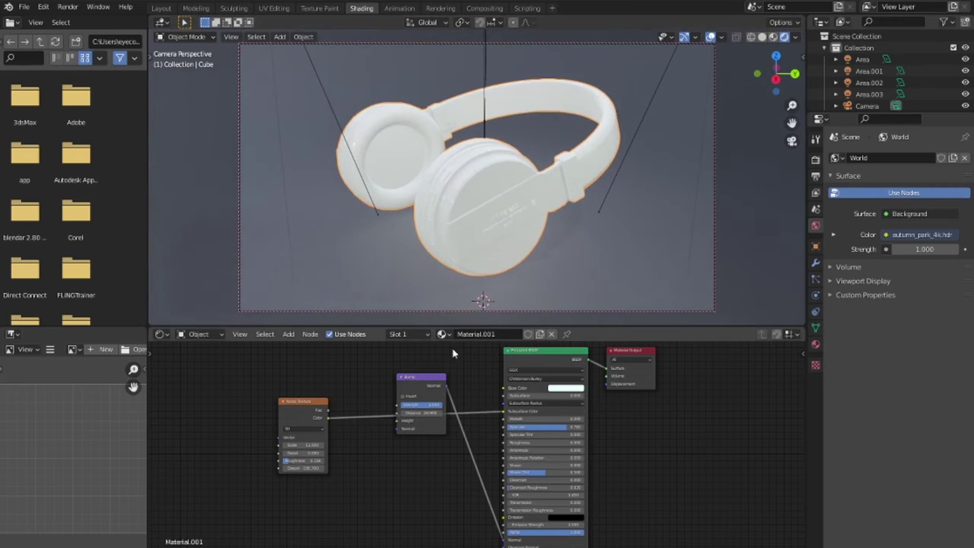
pyautogui.click(441, 333)
pyautogui.click(471, 373)
pyautogui.click(441, 333)
pyautogui.click(472, 347)
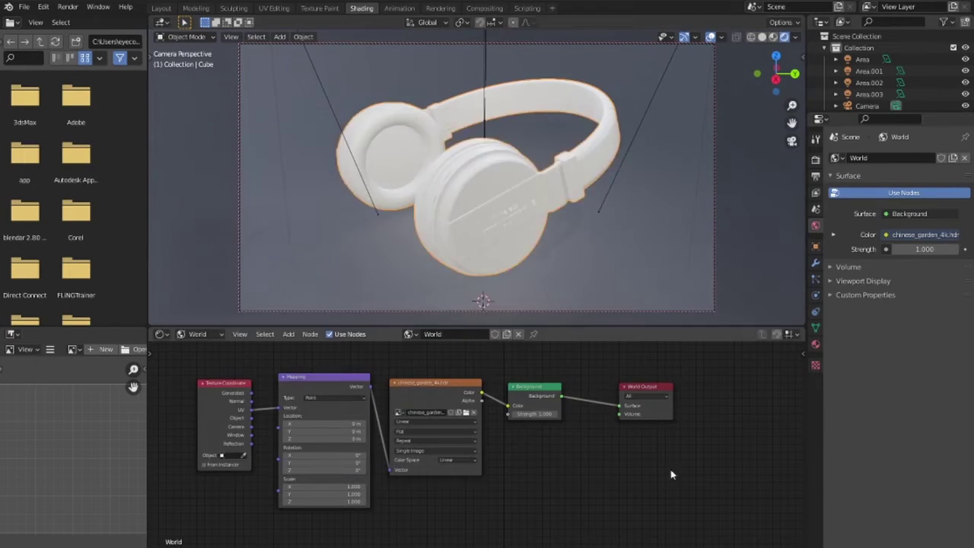
# Load a new world HDRI and enable Cycles adaptive sampling
pyautogui.click(468, 412)
pyautogui.click(795, 36)
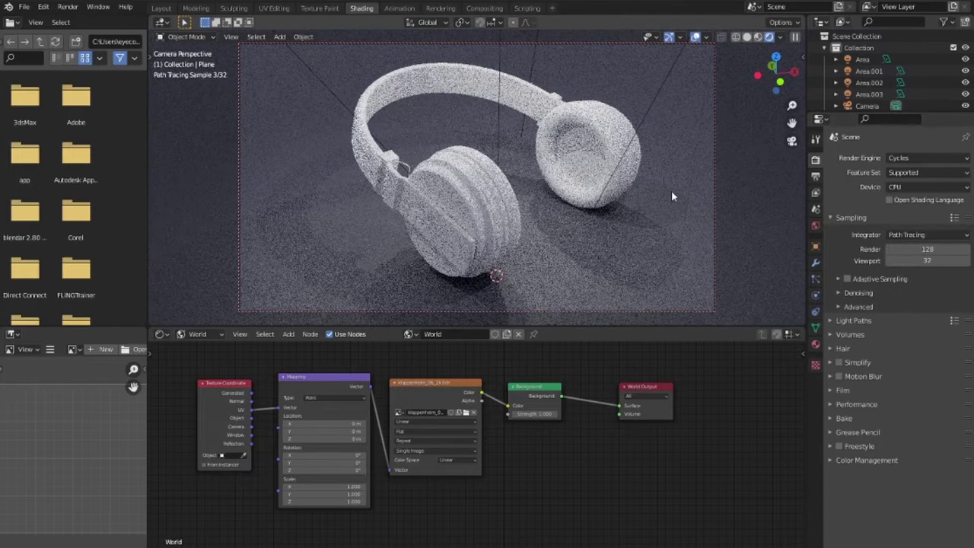
pyautogui.click(847, 279)
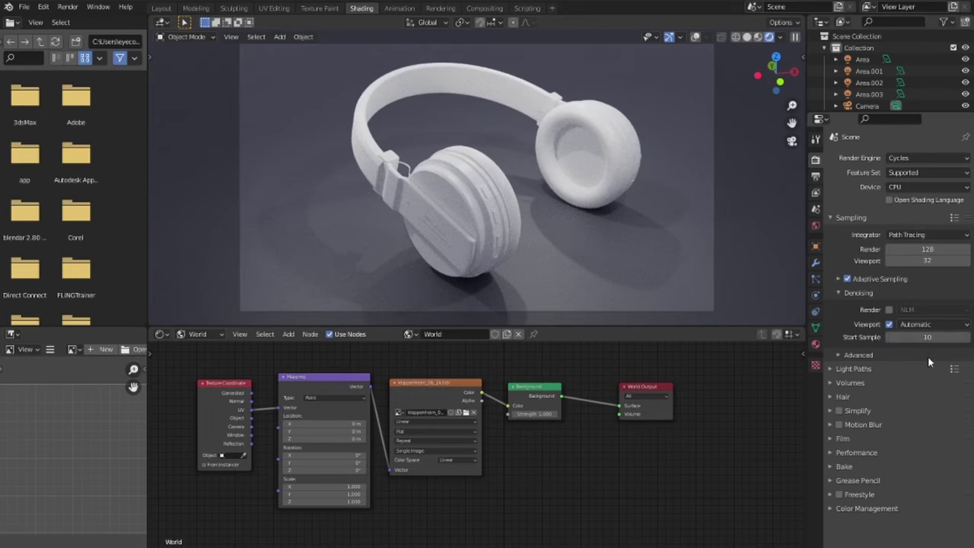
pyautogui.moveTo(535, 255); pyautogui.dragTo(547, 234, button='middle')
# Adjust the denoising start sample, keeping adaptive sampling on
pyautogui.click(845, 279)
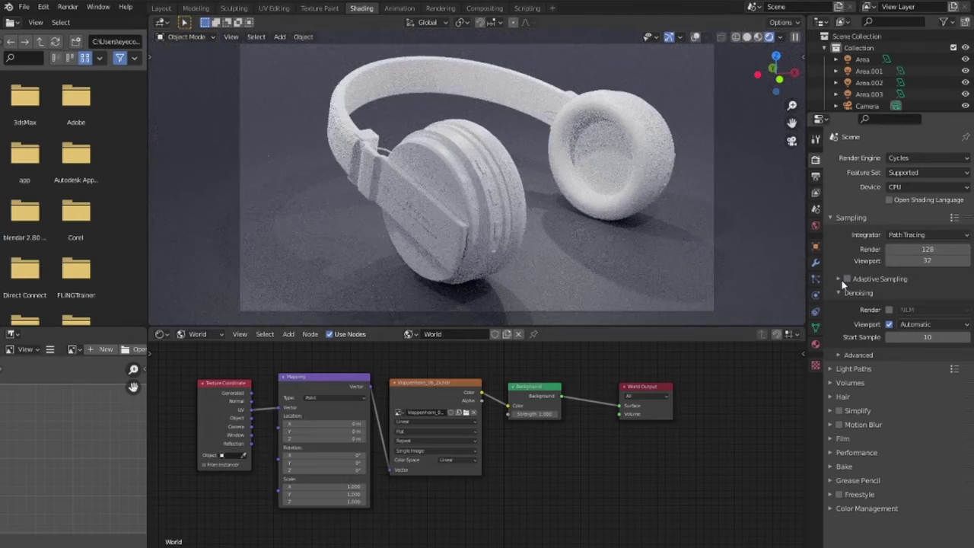
pyautogui.click(889, 309)
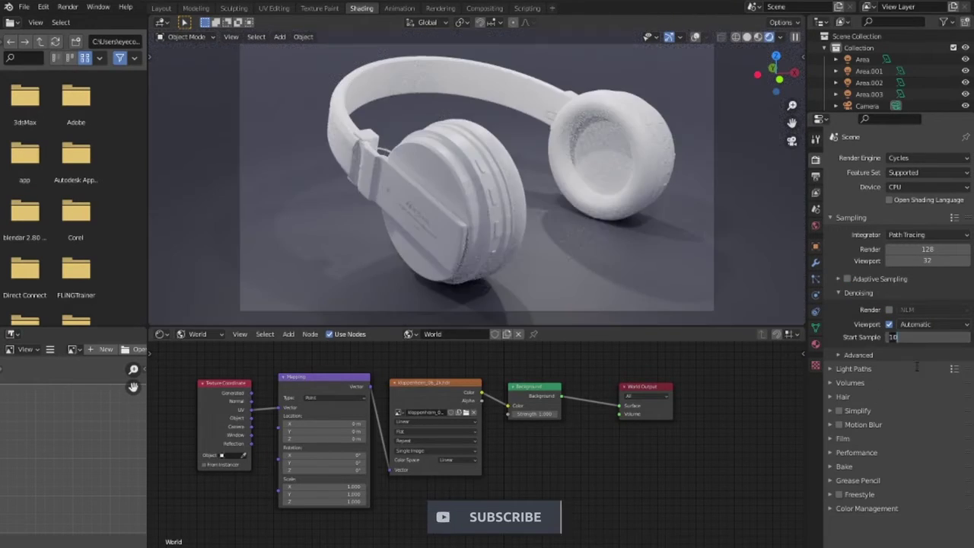
pyautogui.moveTo(927, 337); pyautogui.dragTo(951, 336)
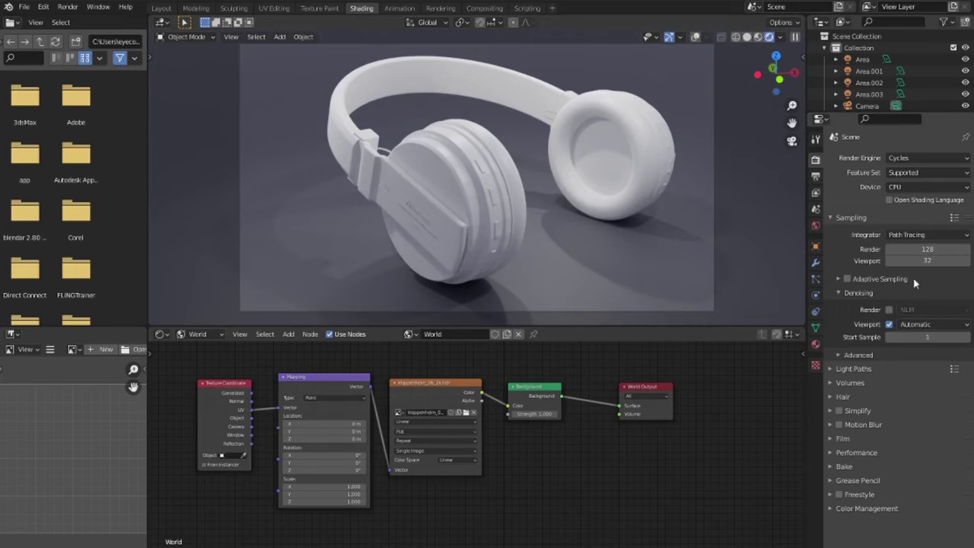
pyautogui.click(848, 279)
pyautogui.click(815, 176)
pyautogui.click(815, 159)
# Split the viewport into two views, one from the top, and select the headphones
pyautogui.moveTo(803, 34); pyautogui.dragTo(596, 152)
pyautogui.press('KP_7')
pyautogui.click(799, 36)
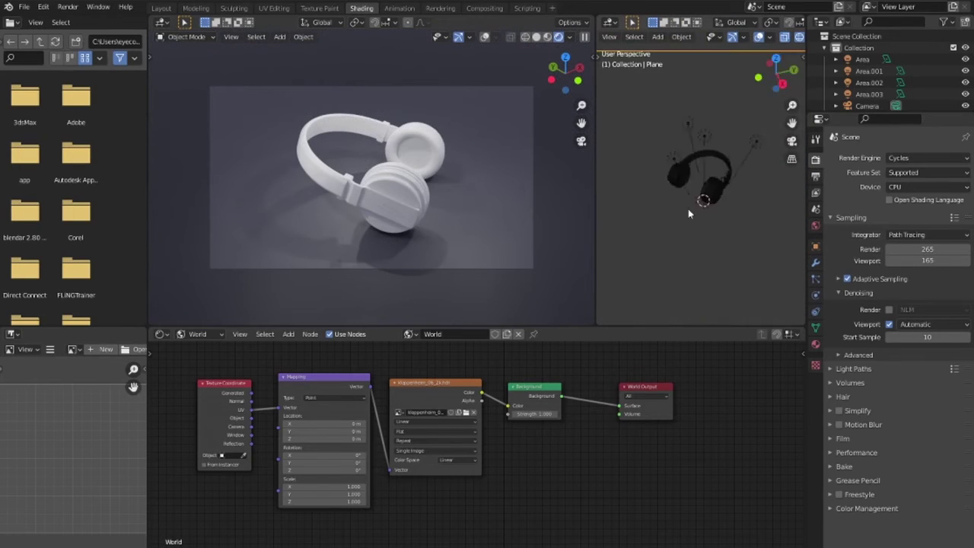
pyautogui.click(743, 37)
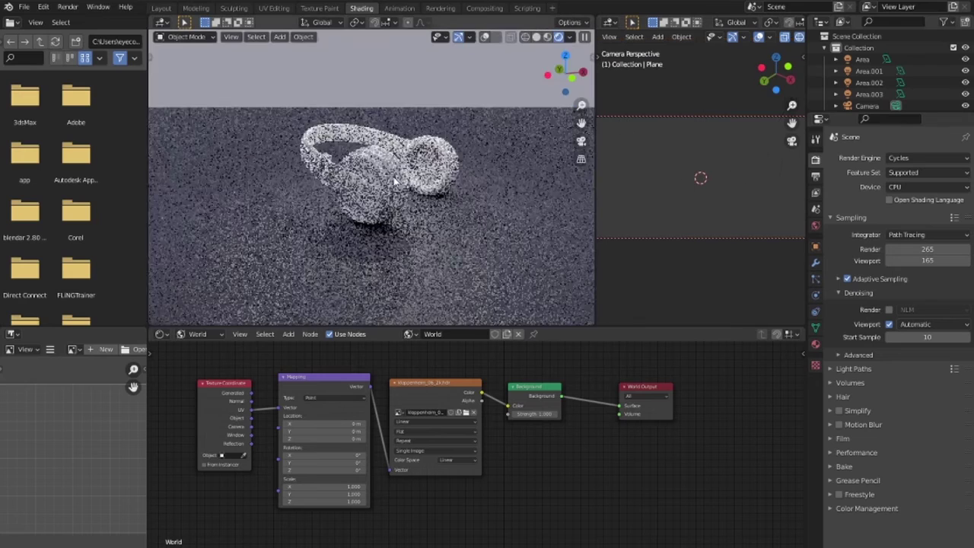
pyautogui.press('KP_7')
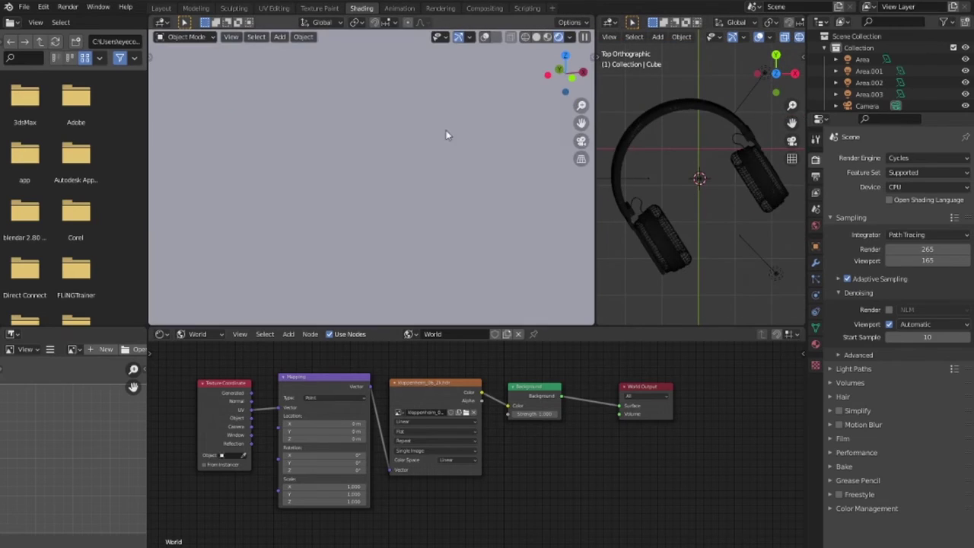
pyautogui.click(417, 163)
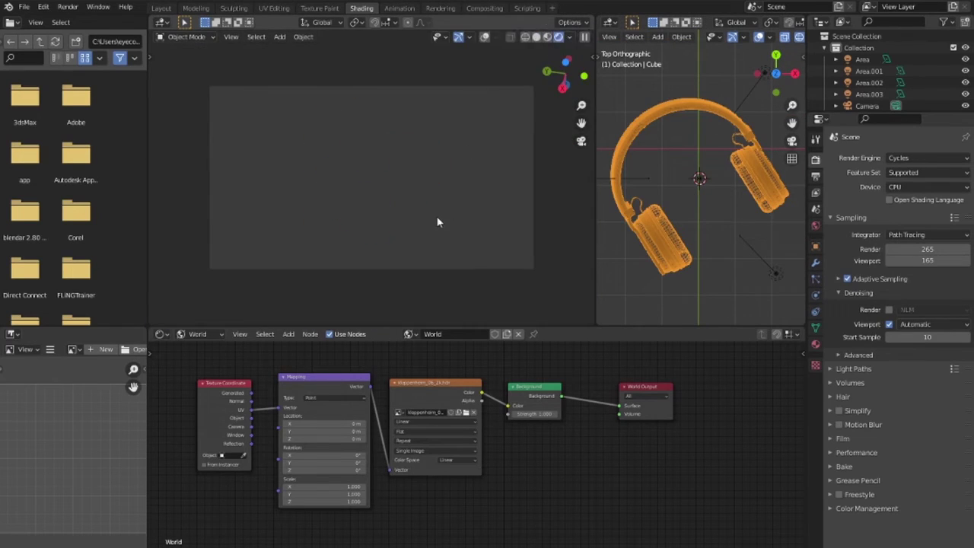
pyautogui.moveTo(416, 66); pyautogui.dragTo(409, 227, button='middle')
pyautogui.moveTo(505, 227); pyautogui.dragTo(479, 208, button='middle')
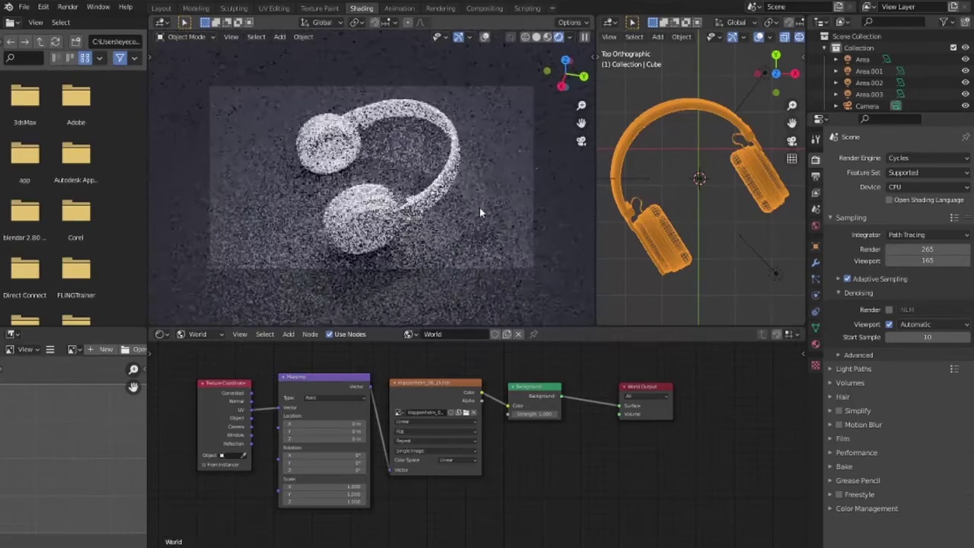
# Try changing Area.003's shadow and 0.57 m size, then undo back to 6.8 m
pyautogui.click(868, 94)
pyautogui.moveTo(885, 292); pyautogui.dragTo(886, 303)
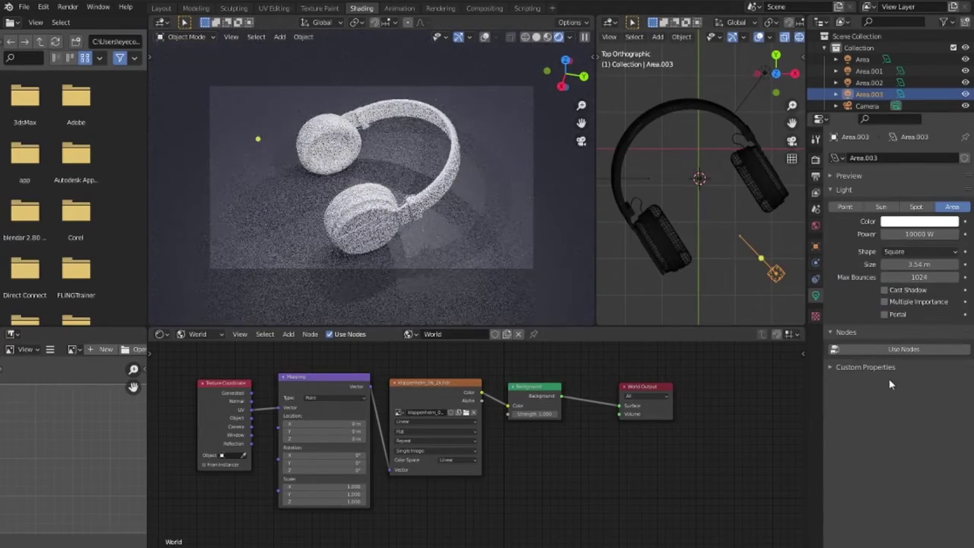
pyautogui.hotkey('ctrl', 'z')
pyautogui.hotkey('ctrl', 'z')
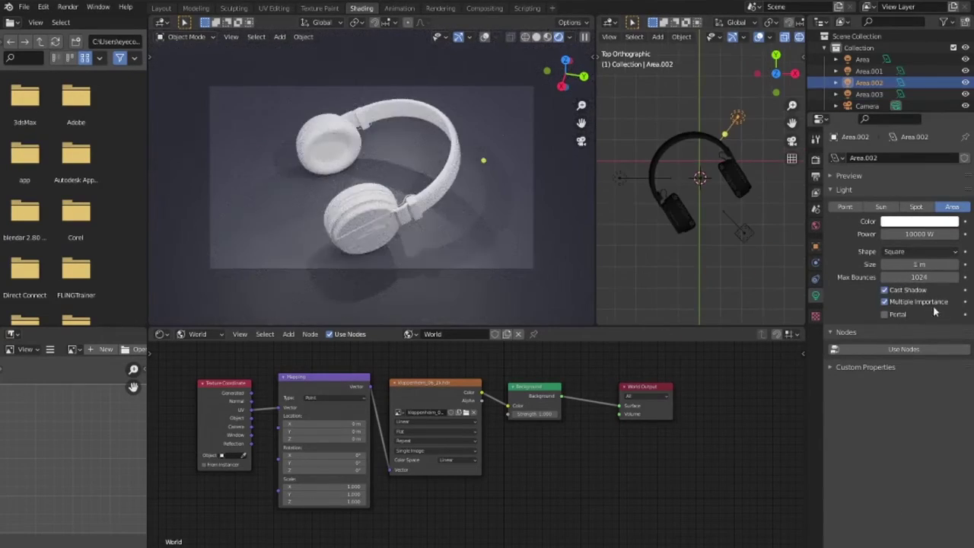
pyautogui.moveTo(920, 264); pyautogui.dragTo(898, 264)
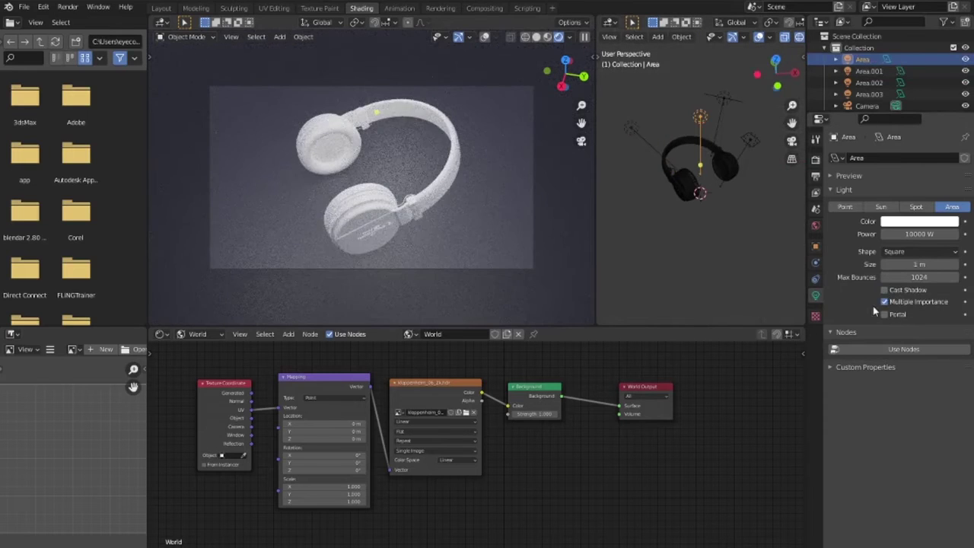
pyautogui.hotkey('ctrl', 'z')
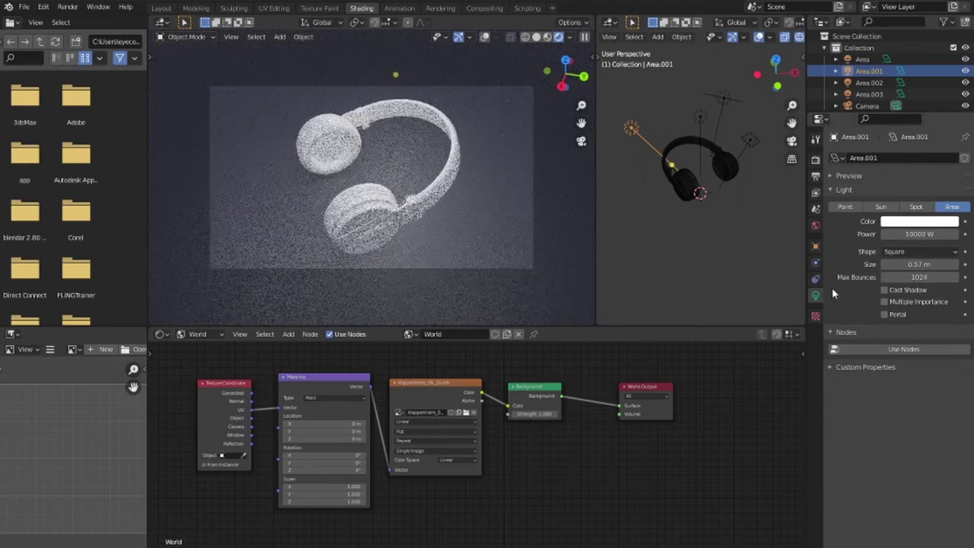
pyautogui.hotkey('ctrl', 'z')
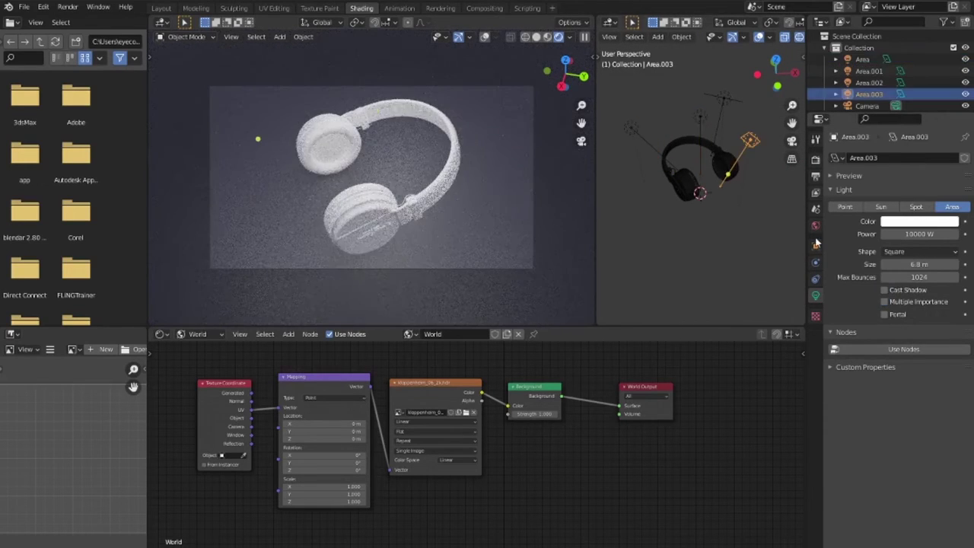
pyautogui.moveTo(426, 183)
pyautogui.mouseDown(button='middle')
pyautogui.moveTo(516, 205)
pyautogui.moveTo(418, 200)
pyautogui.moveTo(457, 220)
pyautogui.moveTo(472, 207)
pyautogui.moveTo(450, 209)
pyautogui.mouseUp(button='middle')
pyautogui.scroll(2, 456, 220)
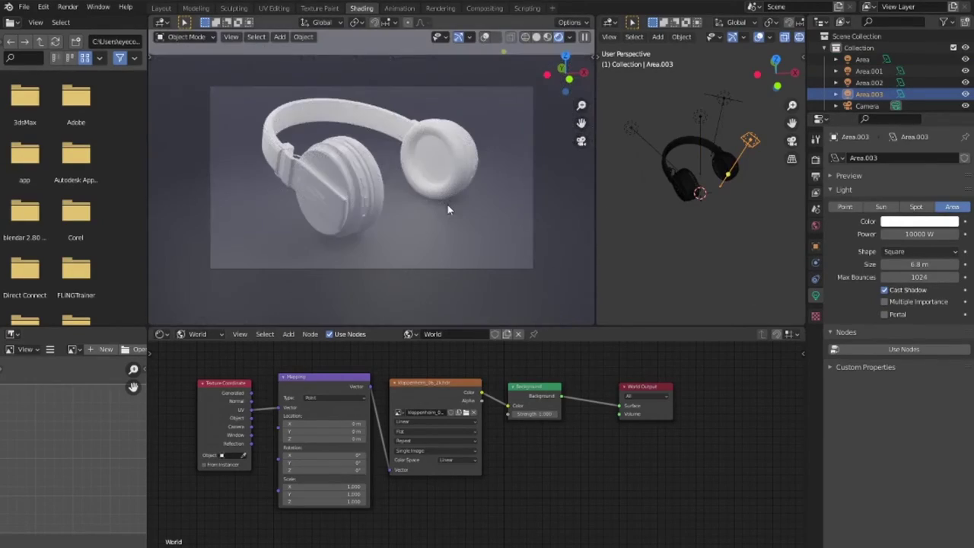
pyautogui.click(816, 159)
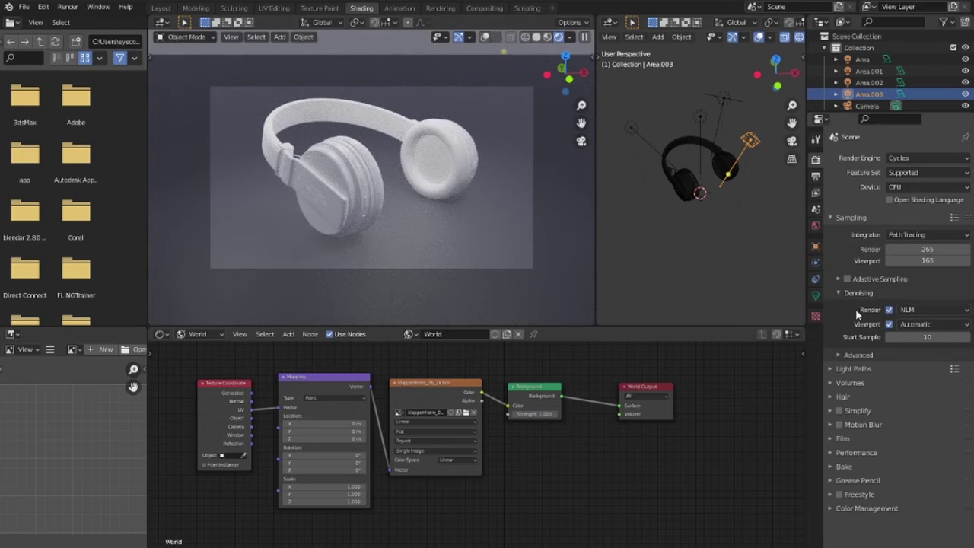
# Turn on Safe Areas and Depth of Field for the camera
pyautogui.click(816, 176)
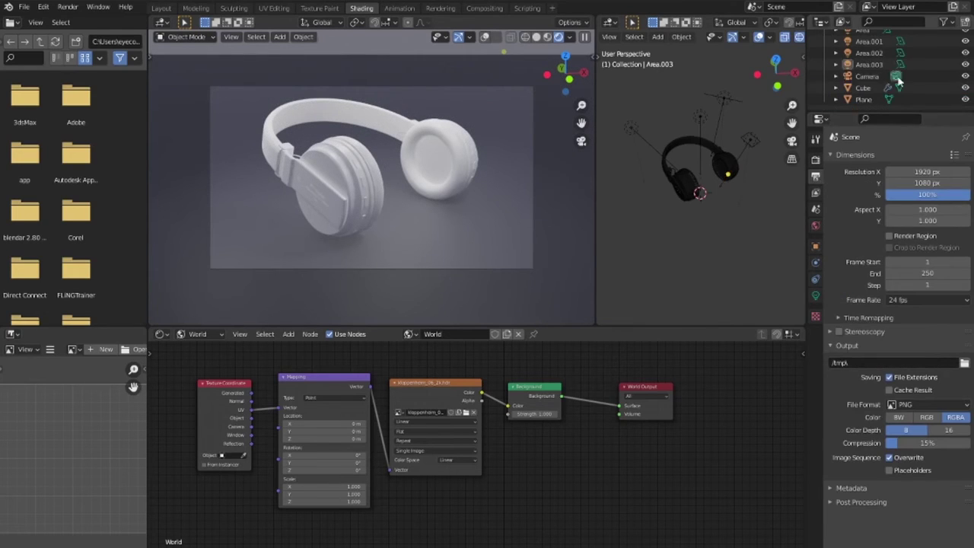
pyautogui.click(897, 77)
pyautogui.click(964, 333)
pyautogui.click(965, 333)
pyautogui.click(838, 350)
pyautogui.click(839, 392)
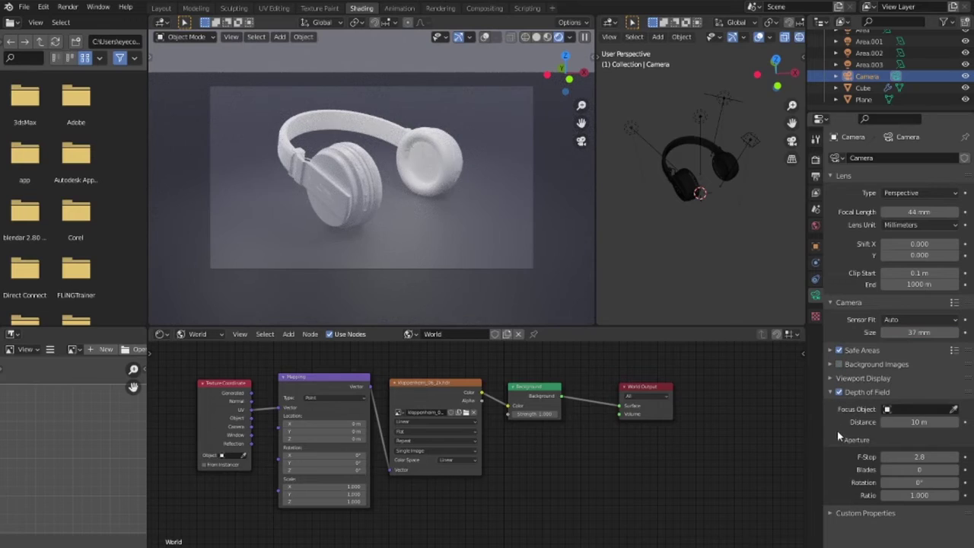
pyautogui.click(815, 160)
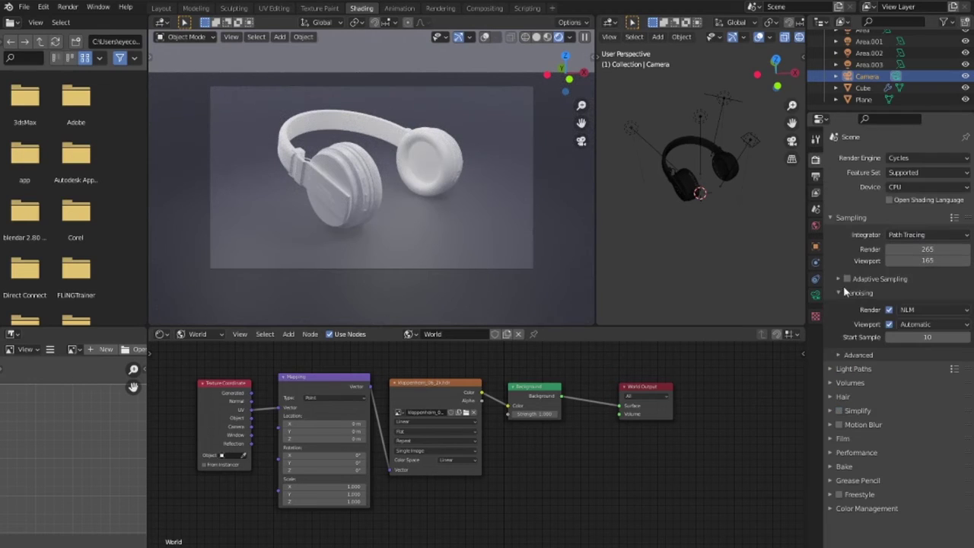
# Make the floor Plane black, Metallic 0.221, with roughness about 0.135
pyautogui.moveTo(532, 228); pyautogui.dragTo(439, 243, button='middle')
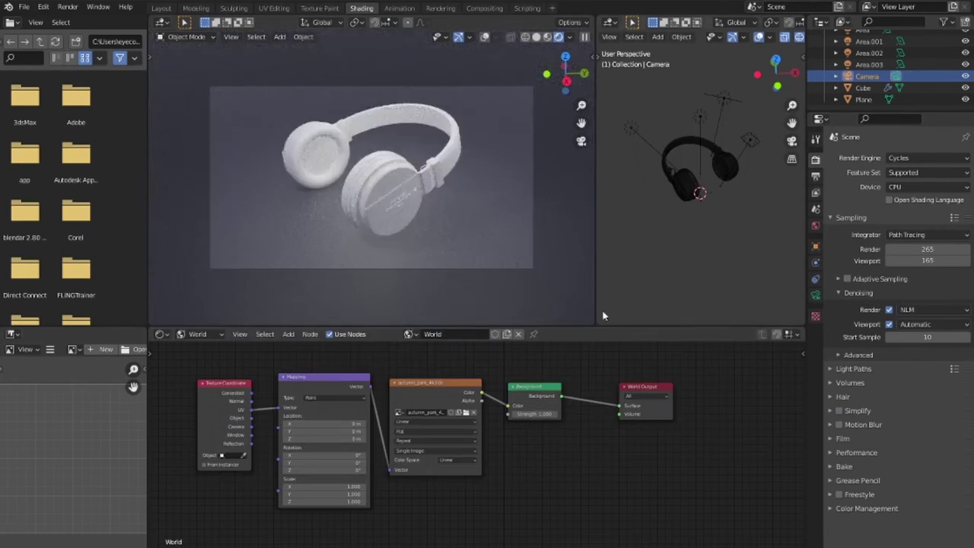
pyautogui.click(372, 289)
pyautogui.click(578, 427)
pyautogui.click(579, 427)
pyautogui.moveTo(622, 334); pyautogui.dragTo(622, 372)
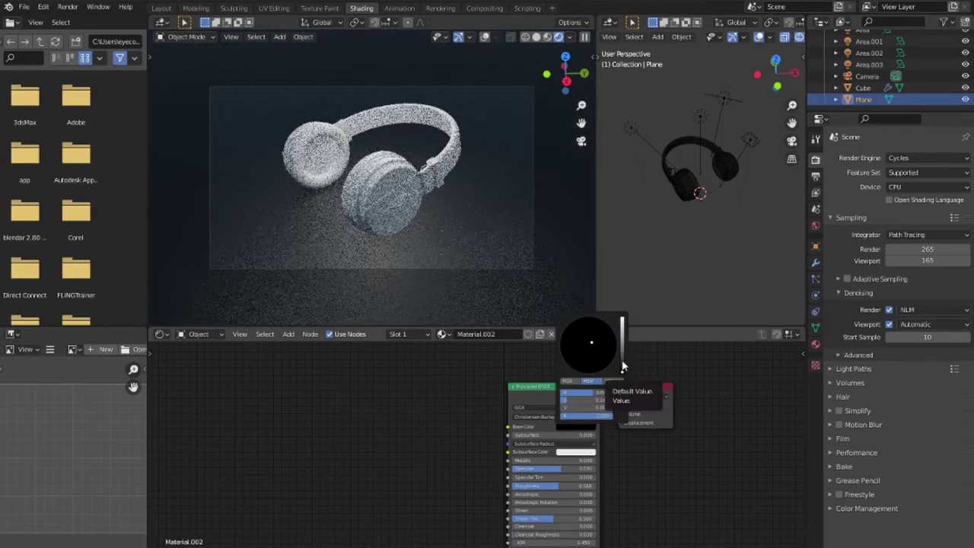
pyautogui.moveTo(469, 207); pyautogui.dragTo(485, 205, button='middle')
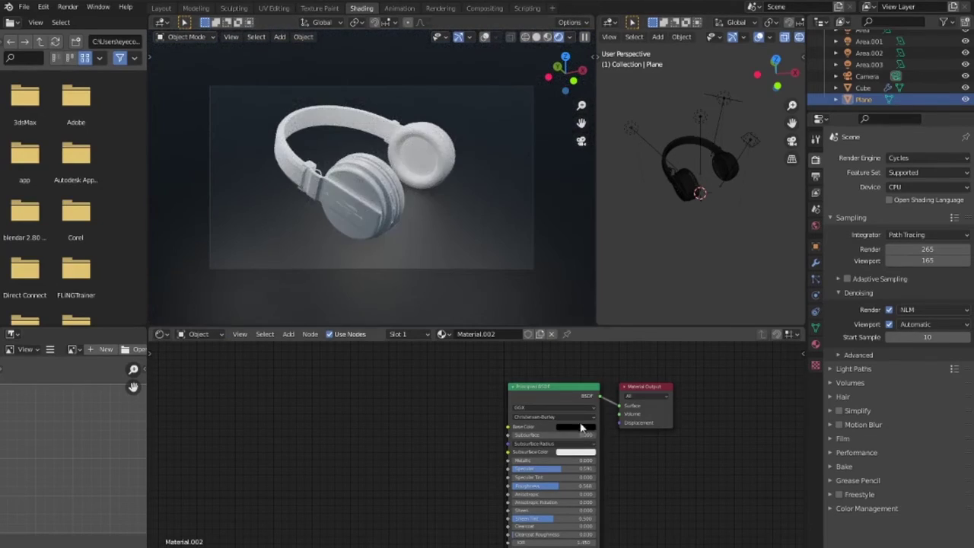
pyautogui.moveTo(548, 486)
pyautogui.mouseDown()
pyautogui.moveTo(589, 485)
pyautogui.moveTo(524, 485)
pyautogui.mouseUp()
pyautogui.moveTo(641, 499); pyautogui.dragTo(528, 460)
pyautogui.moveTo(641, 484); pyautogui.dragTo(681, 495)
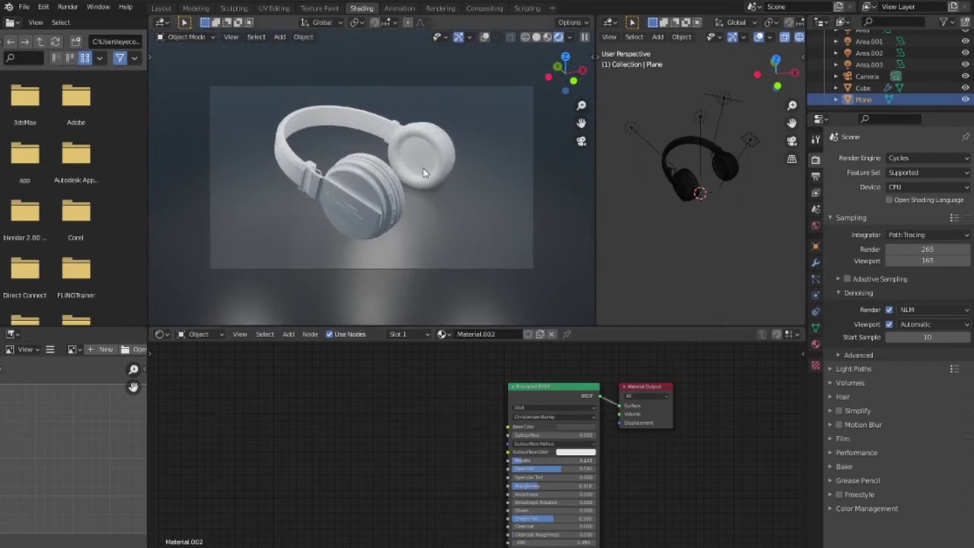
pyautogui.moveTo(424, 173); pyautogui.dragTo(494, 218, button='middle')
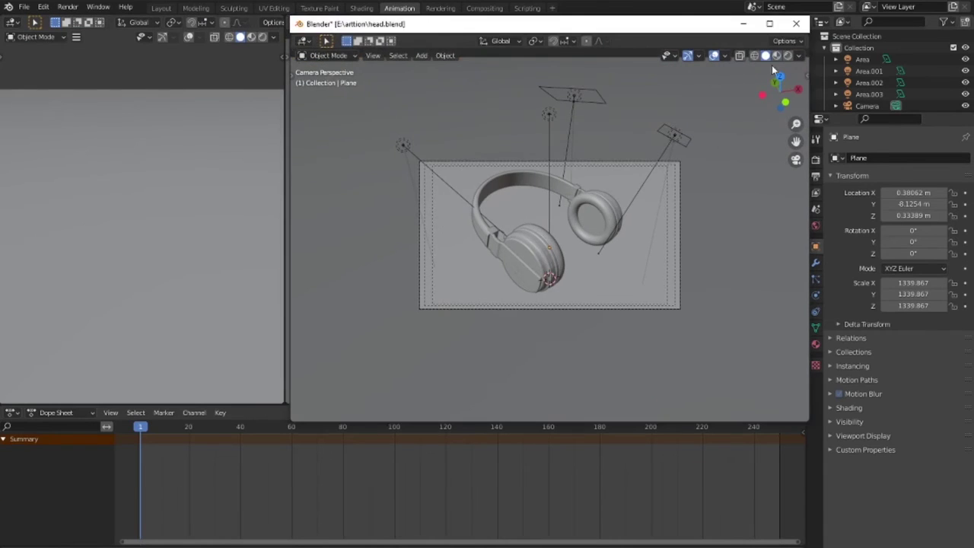
# Select the headphones, rotate them on the local Y axis, and enable Auto Keying
pyautogui.scroll(-5, 179, 163)
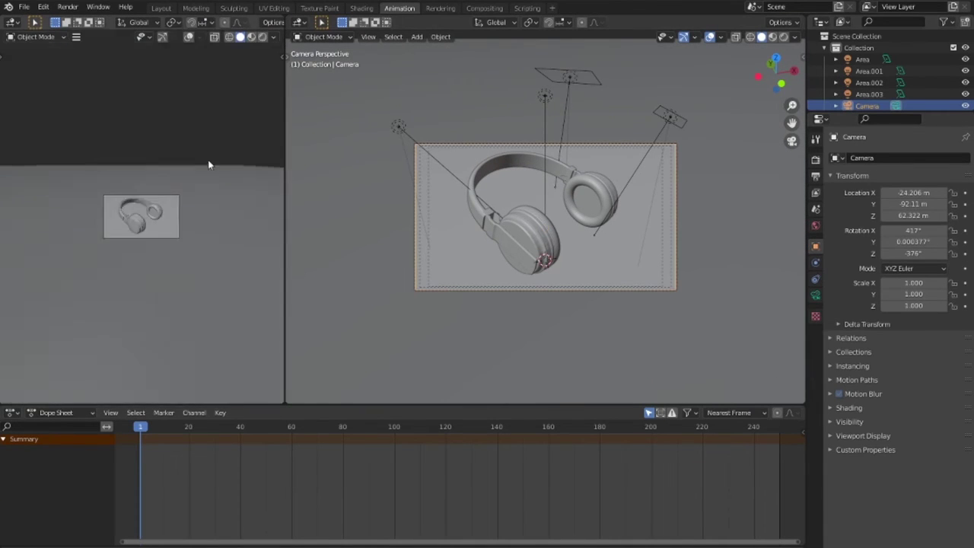
pyautogui.scroll(-3, 162, 178)
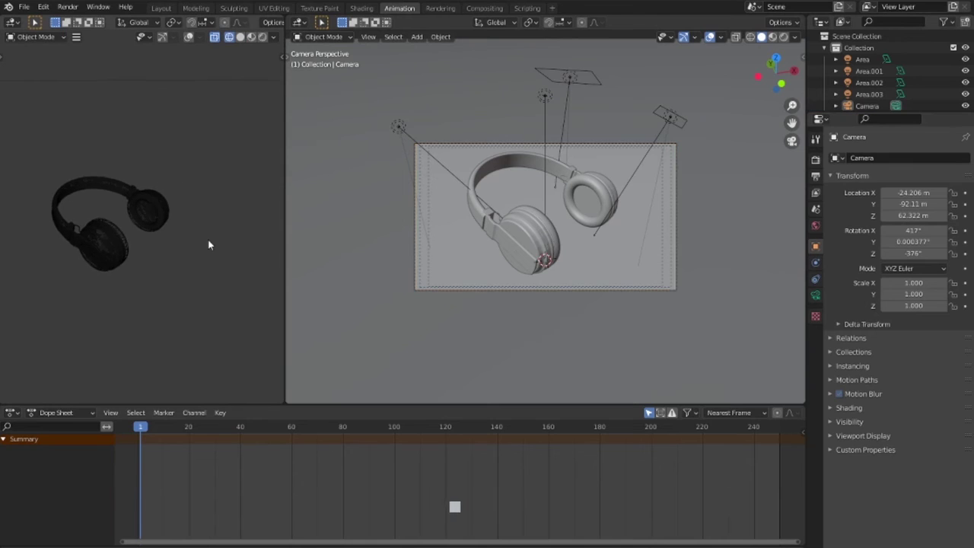
pyautogui.click(186, 228)
pyautogui.press('a')
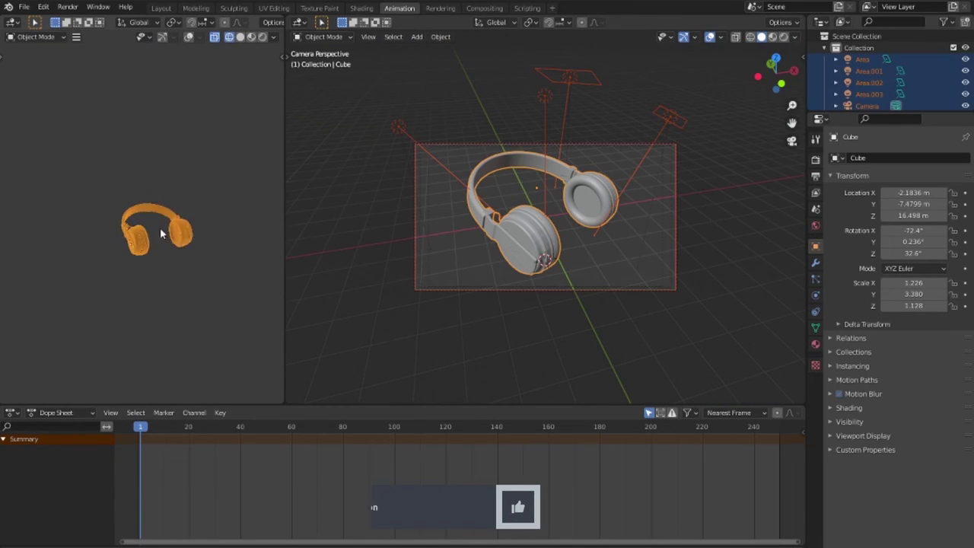
pyautogui.hotkey('alt', 'a')
pyautogui.scroll(1, 189, 326)
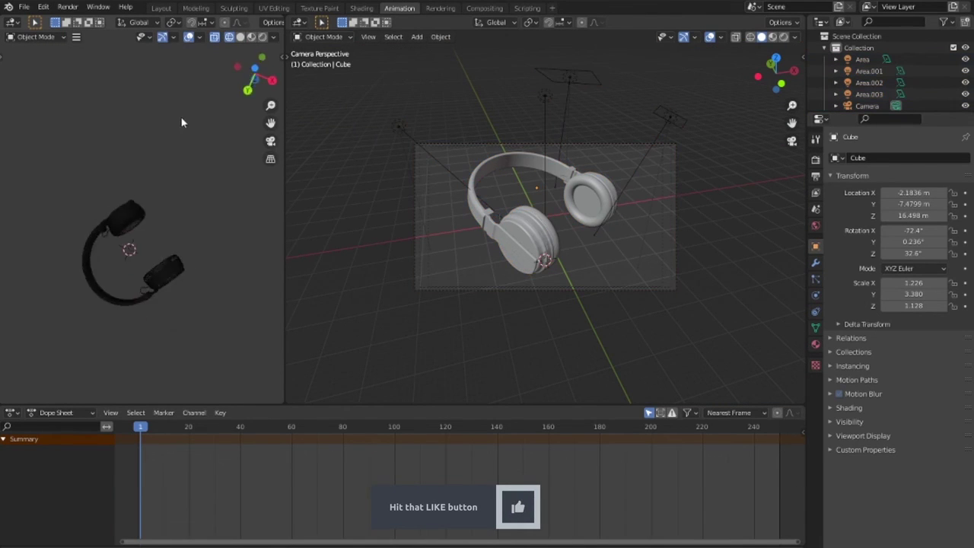
pyautogui.click(218, 279)
pyautogui.press('r')
pyautogui.press('y')
pyautogui.press('y')
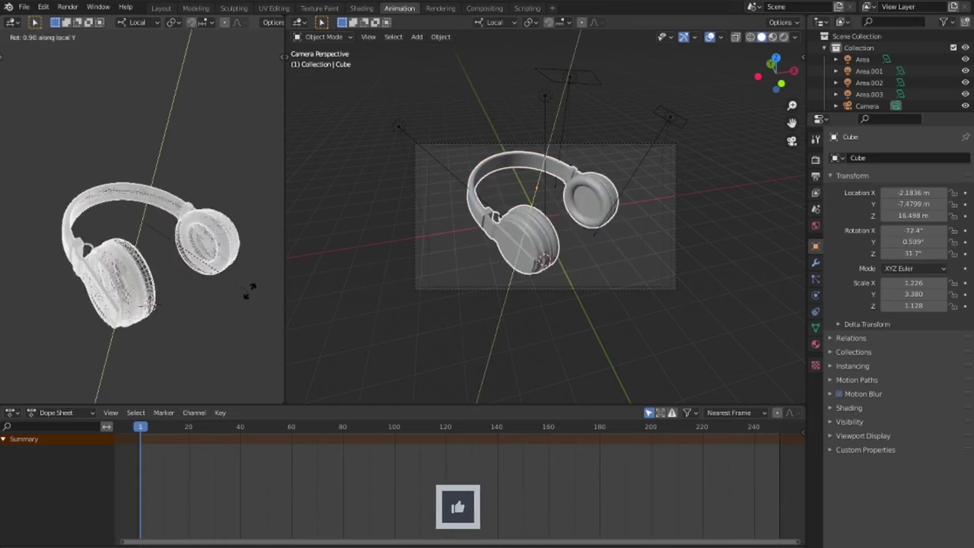
pyautogui.click(450, 304)
pyautogui.click(12, 413)
pyautogui.click(145, 456)
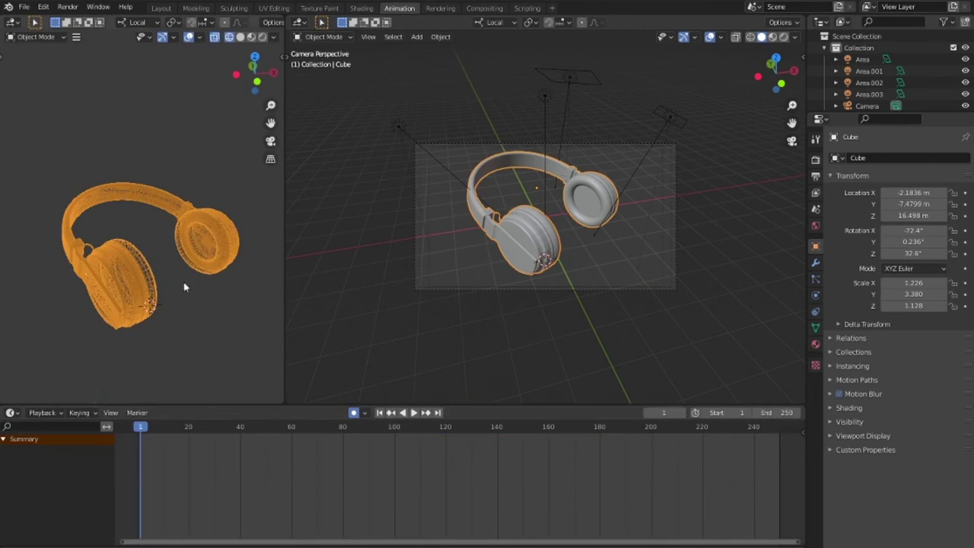
# Keyframe the headphones' Y rotation at frames 100 and 27
pyautogui.click(354, 412)
pyautogui.press('r')
pyautogui.press('y')
pyautogui.press('y')
pyautogui.click(160, 227)
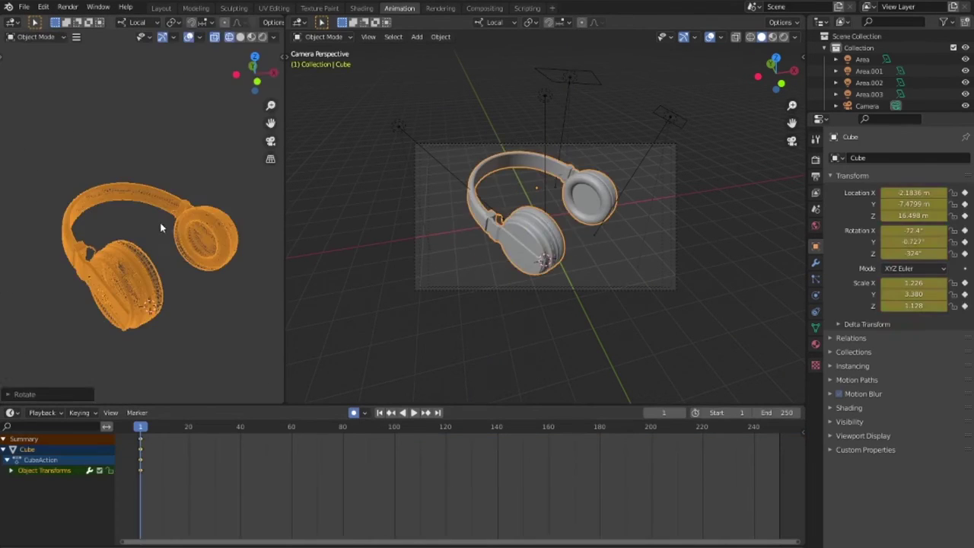
pyautogui.click(196, 289)
pyautogui.press('space')
pyautogui.click(172, 425)
pyautogui.press('space')
pyautogui.press('r')
pyautogui.click(254, 450)
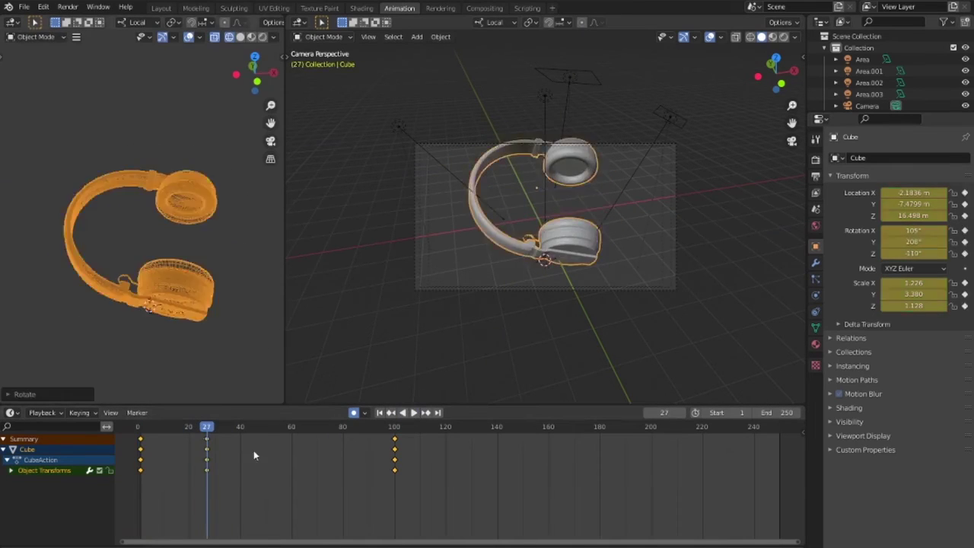
# Keyframe rotations at frames 51 and 80, with the animation ending at frame 100
pyautogui.press('space')
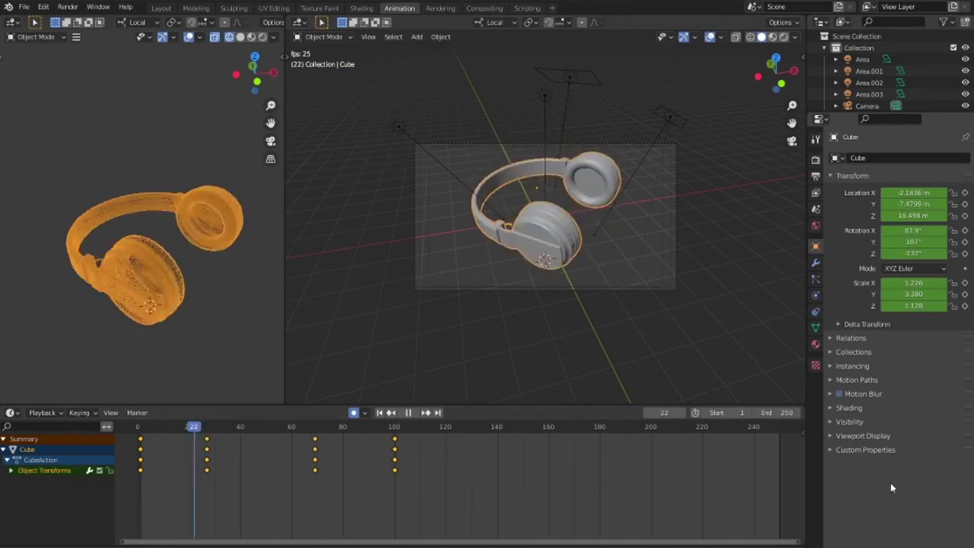
pyautogui.press('space')
pyautogui.press('r')
pyautogui.click(318, 472)
pyautogui.press('i')
pyautogui.press('space')
pyautogui.hotkey('ctrl', 'End')
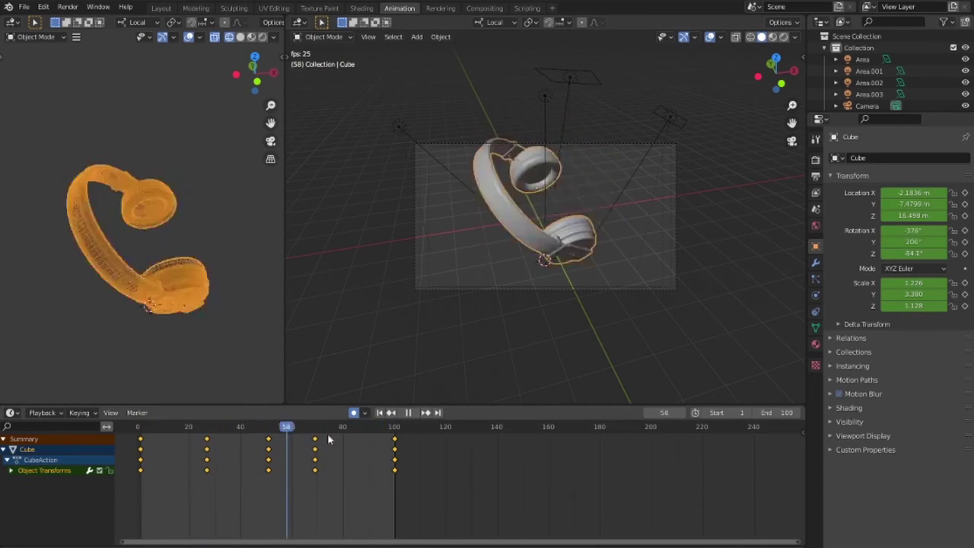
pyautogui.press('space')
pyautogui.press('r')
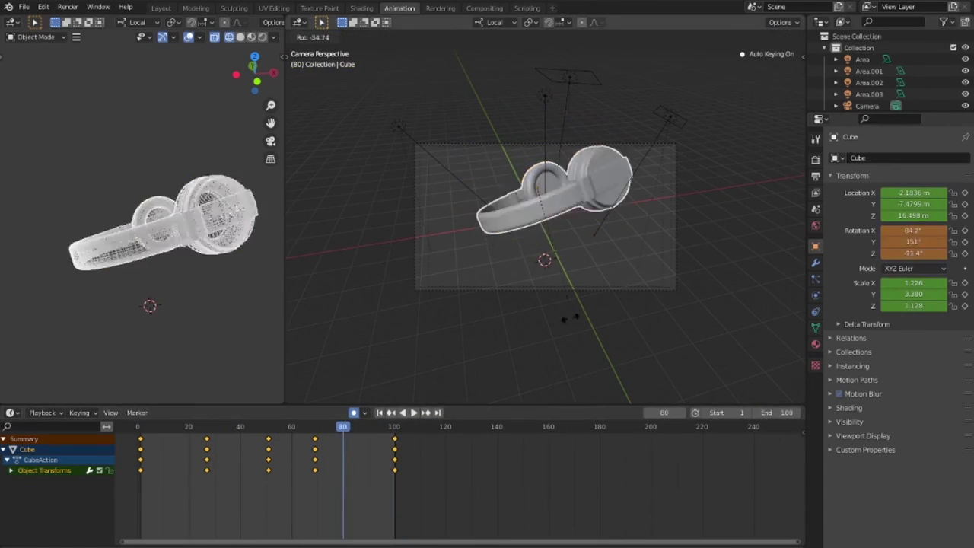
pyautogui.click(563, 318)
pyautogui.click(138, 427)
# Set the render output path to 'test' in the output folder, as FFmpeg video
pyautogui.click(439, 8)
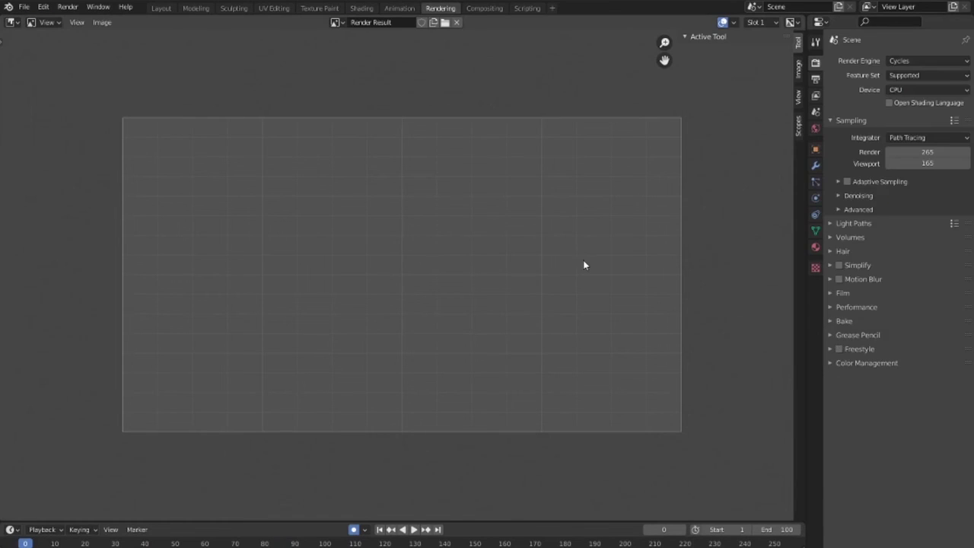
pyautogui.click(965, 266)
pyautogui.click(256, 305)
pyautogui.doubleClick(467, 191)
pyautogui.click(680, 465)
pyautogui.click(928, 306)
pyautogui.click(935, 366)
# Check the video encoding settings and render the whole animation
pyautogui.click(857, 338)
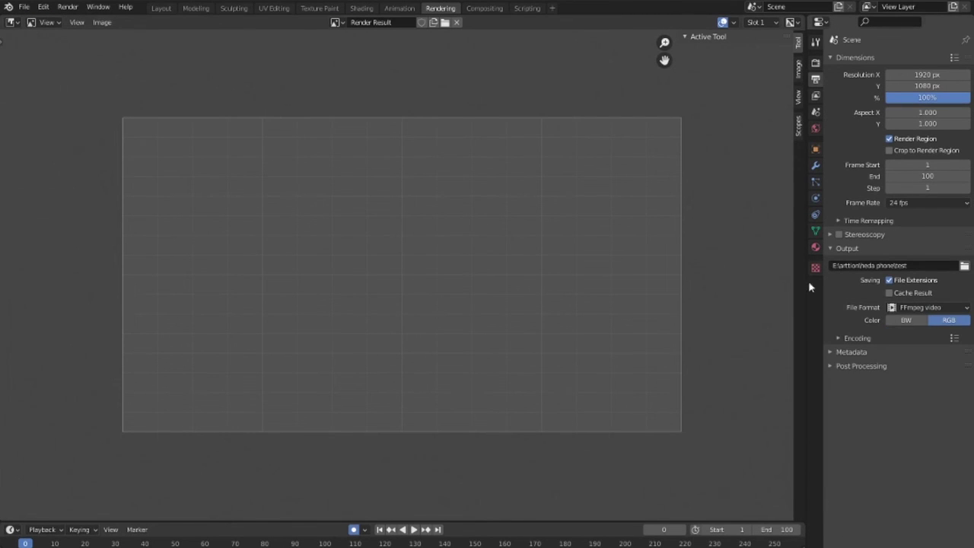
pyautogui.click(67, 6)
pyautogui.click(84, 19)
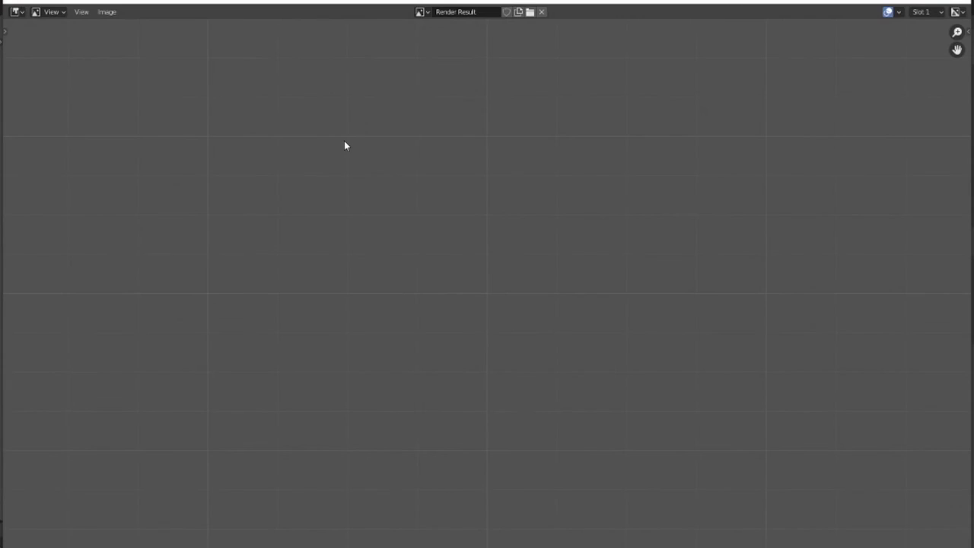